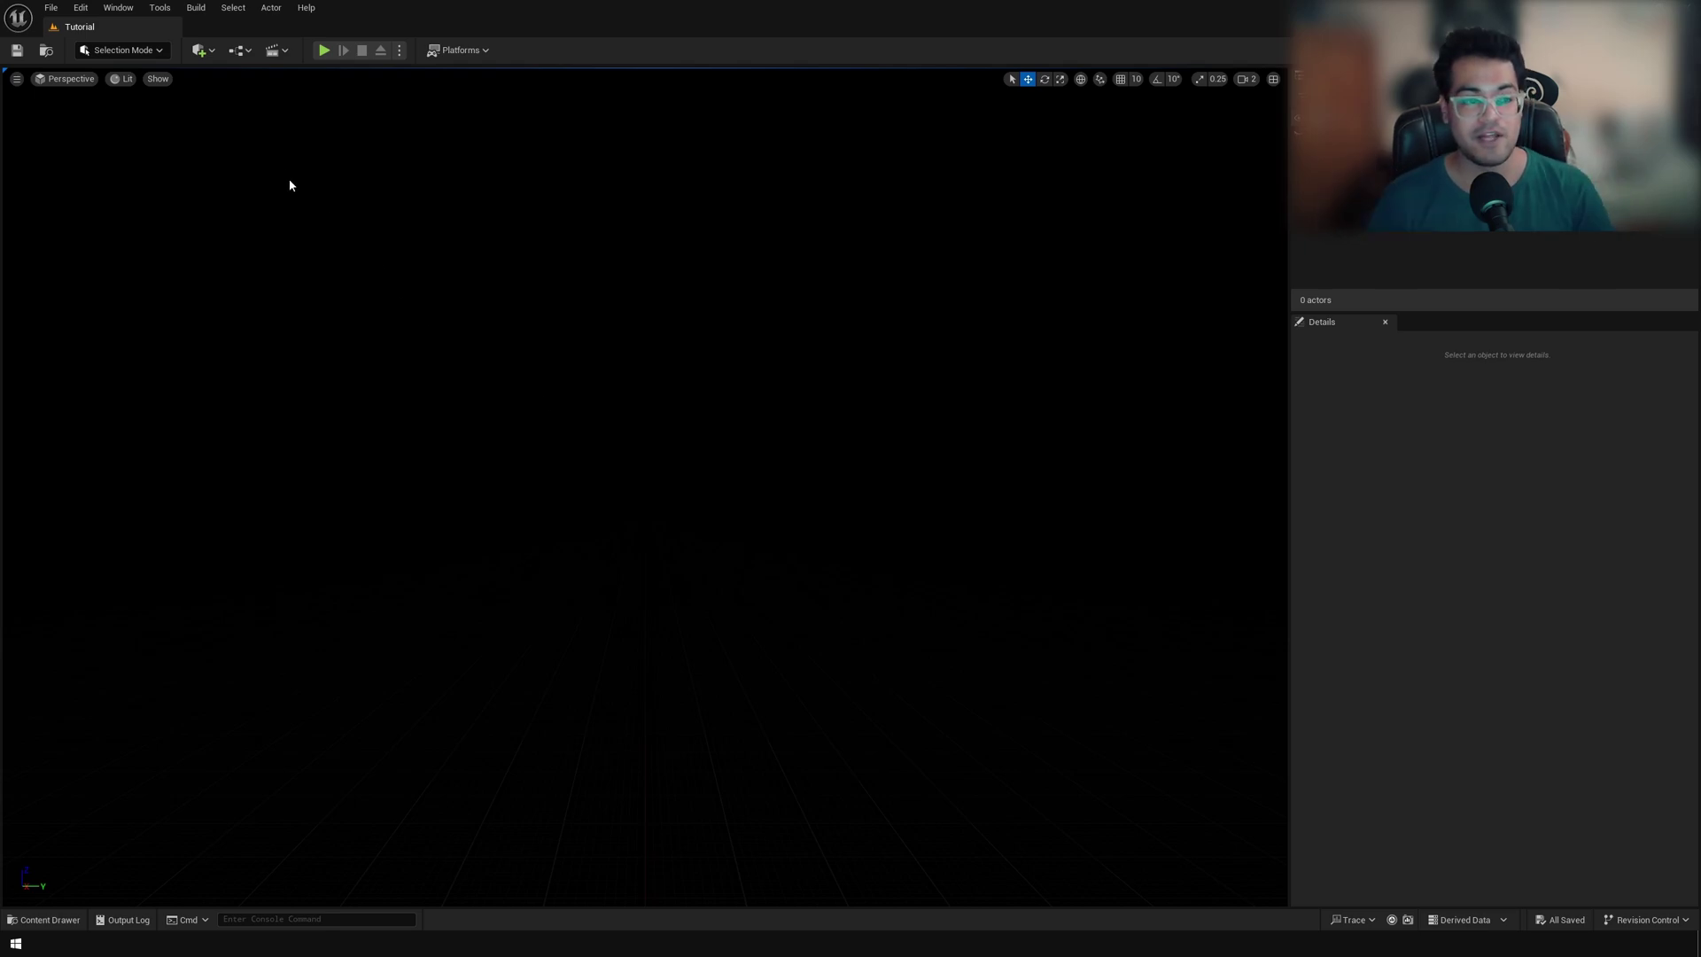
Add a directional light to the empty level and set its mobility to Movable
click(212, 53)
mouse_move(250, 189)
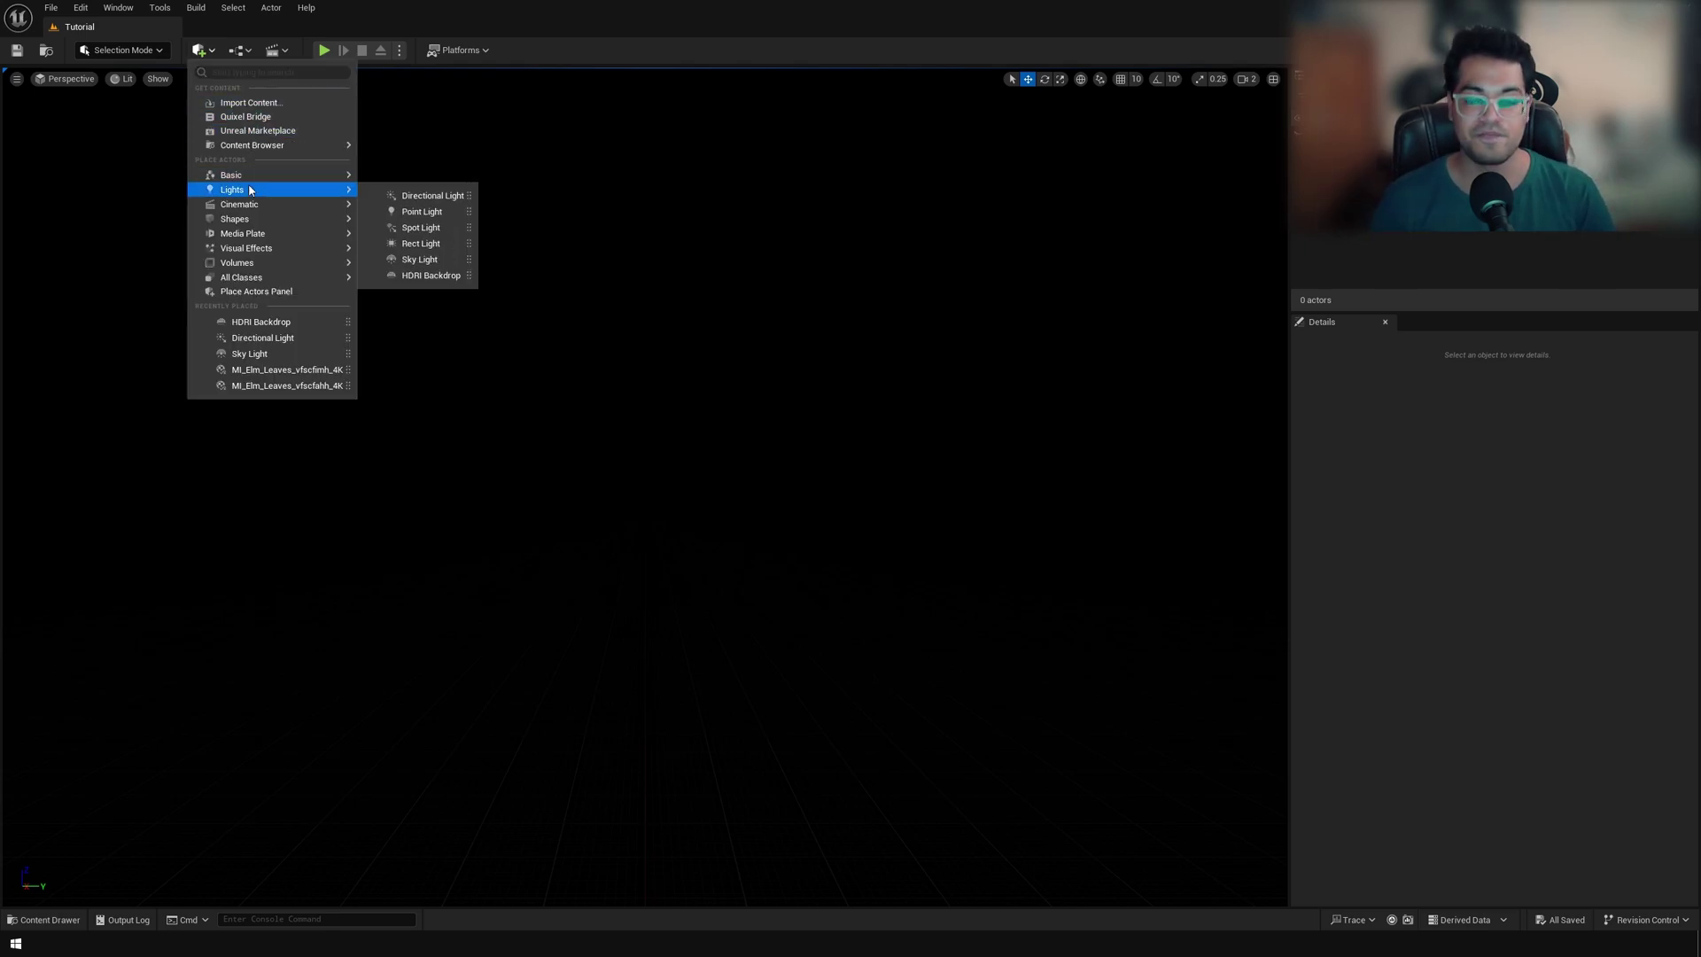
click(425, 196)
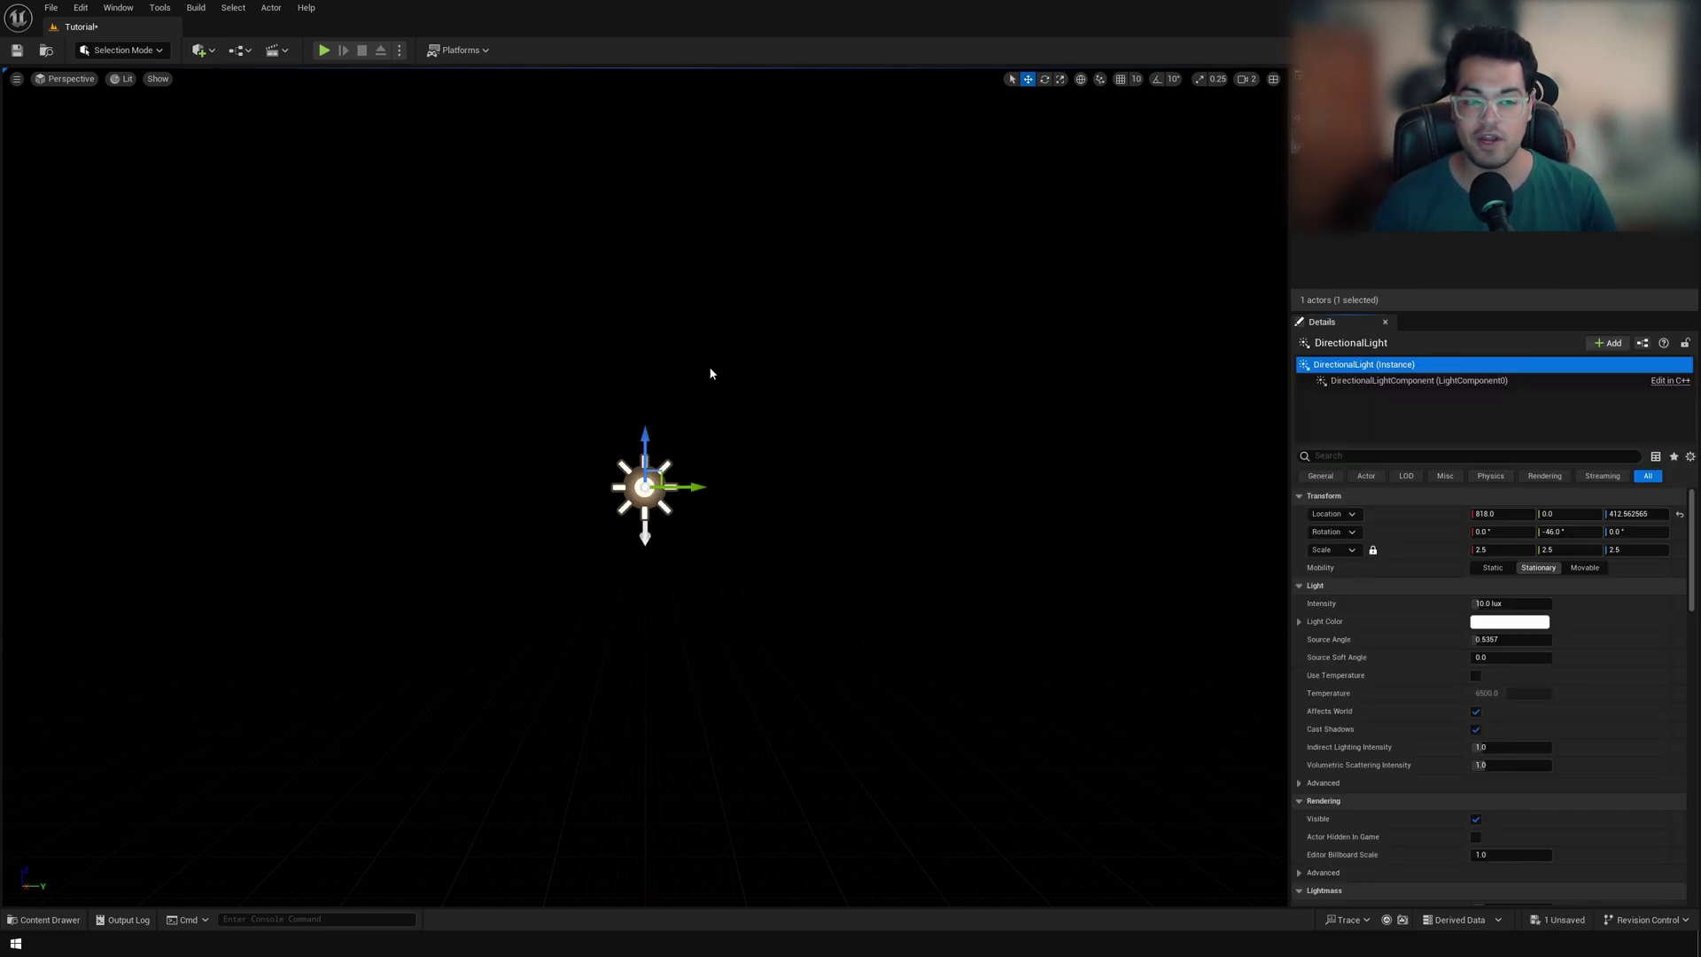
click(1585, 567)
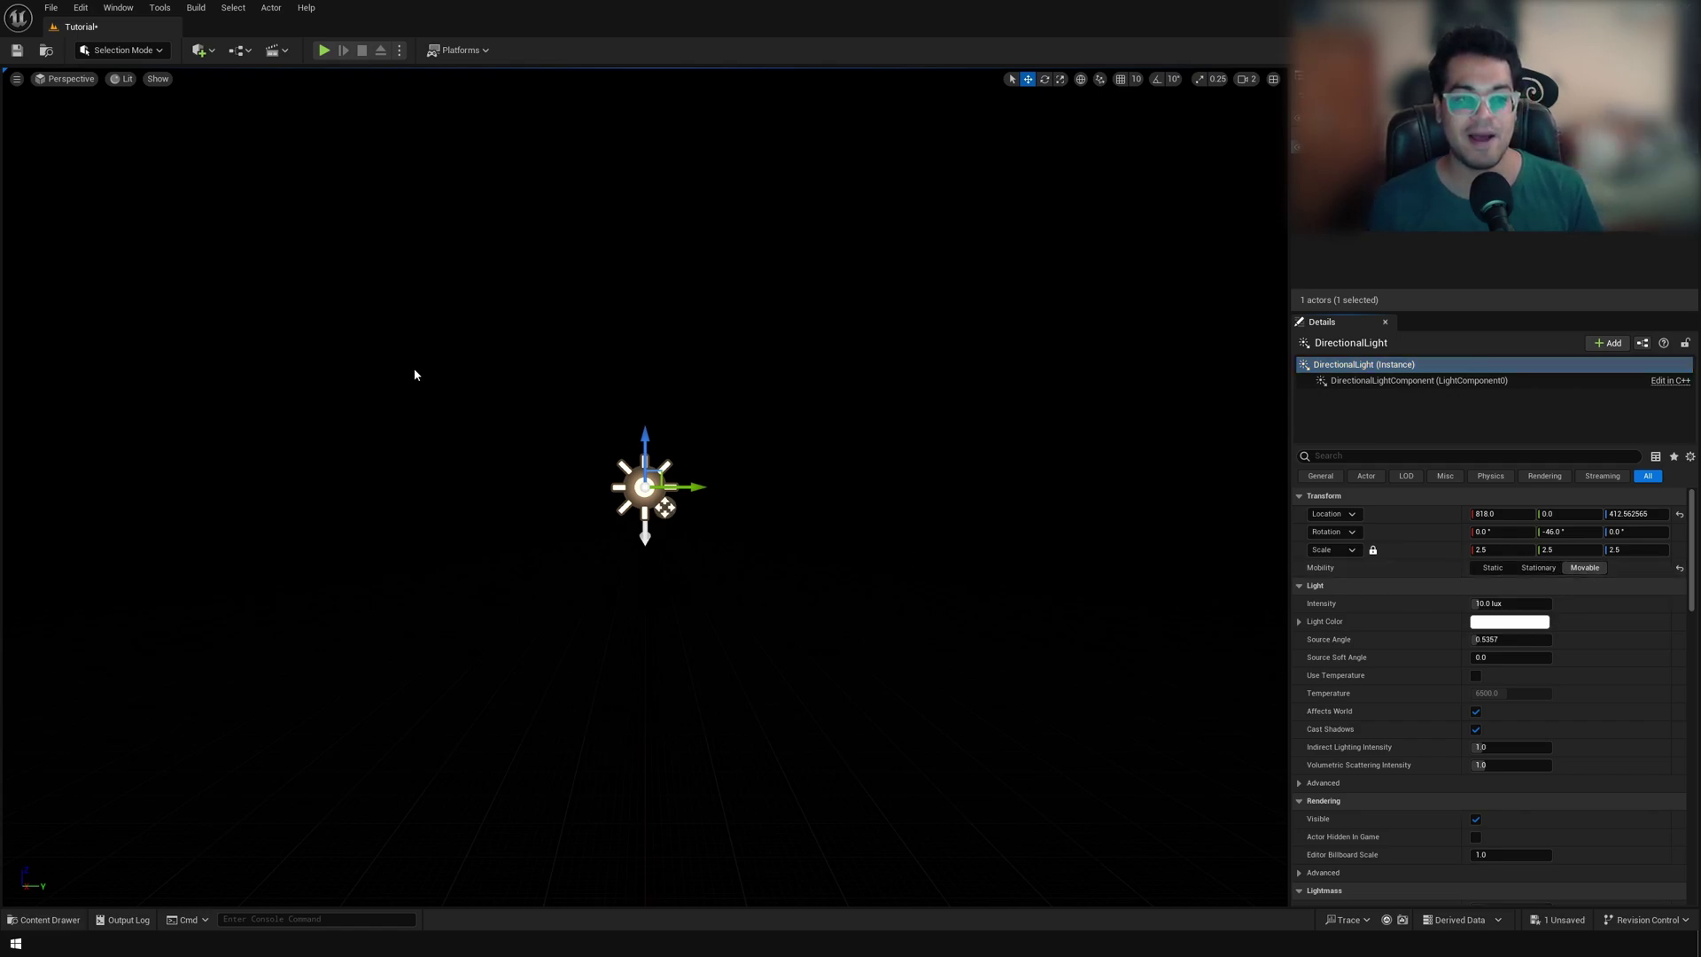
Open the plugin browser to enable the HDRI Backdrop plugin, and add an HDRI Backdrop to the level
click(199, 50)
mouse_move(266, 190)
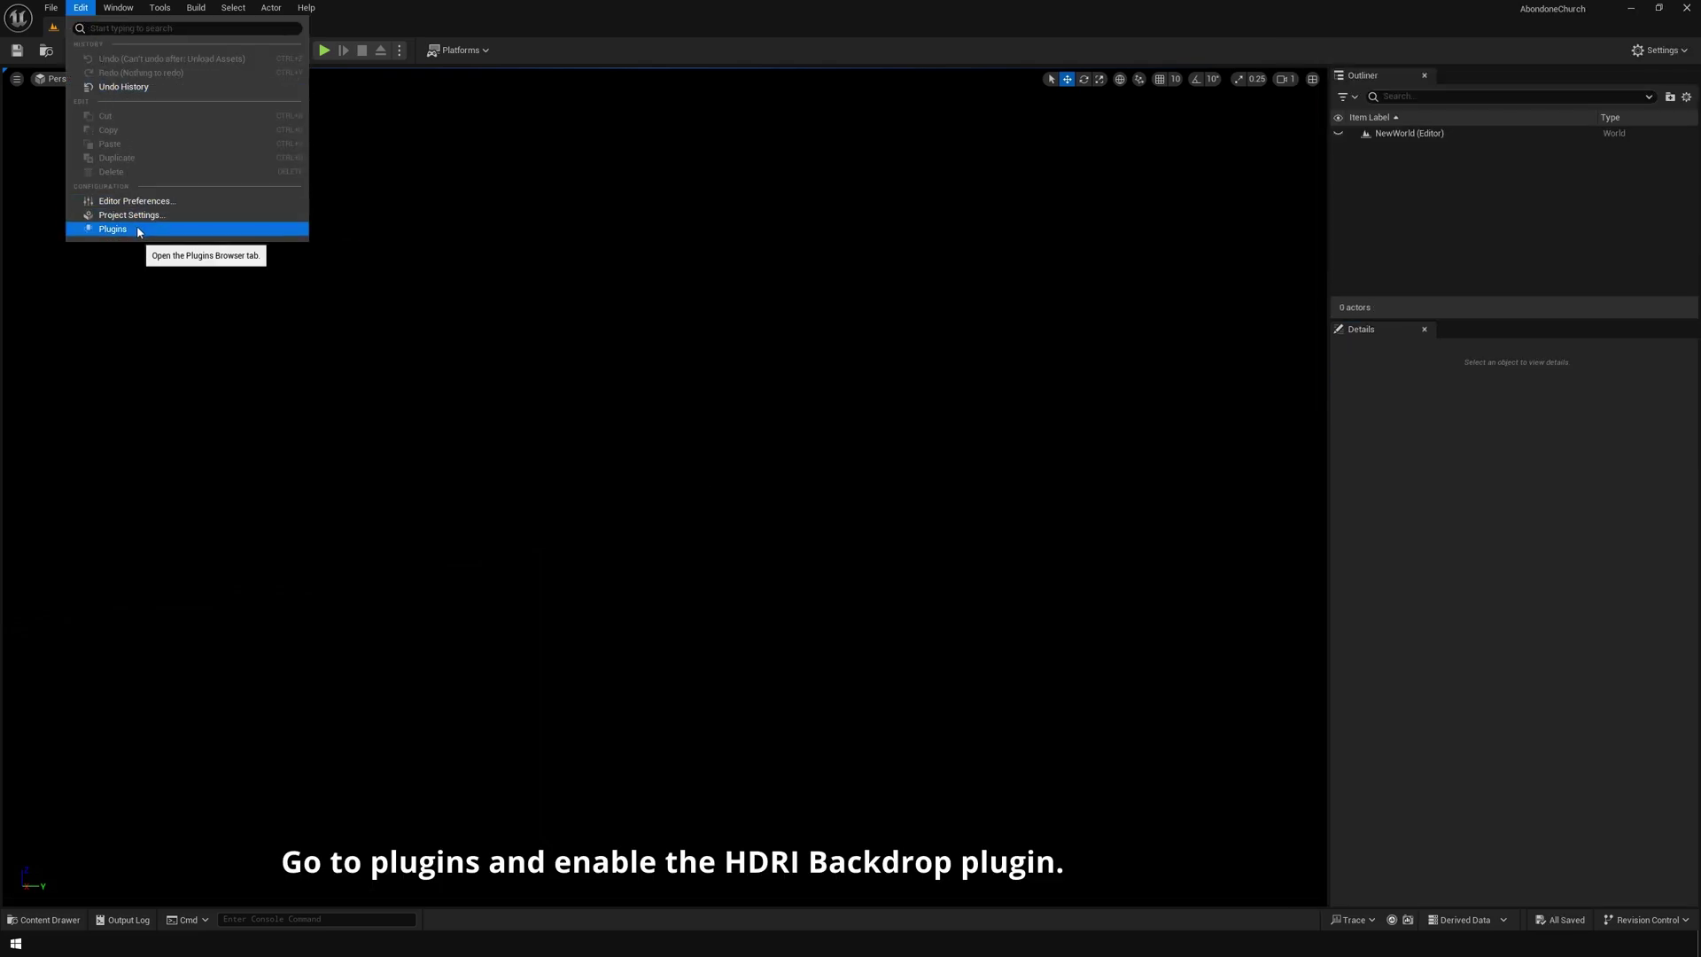
click(138, 229)
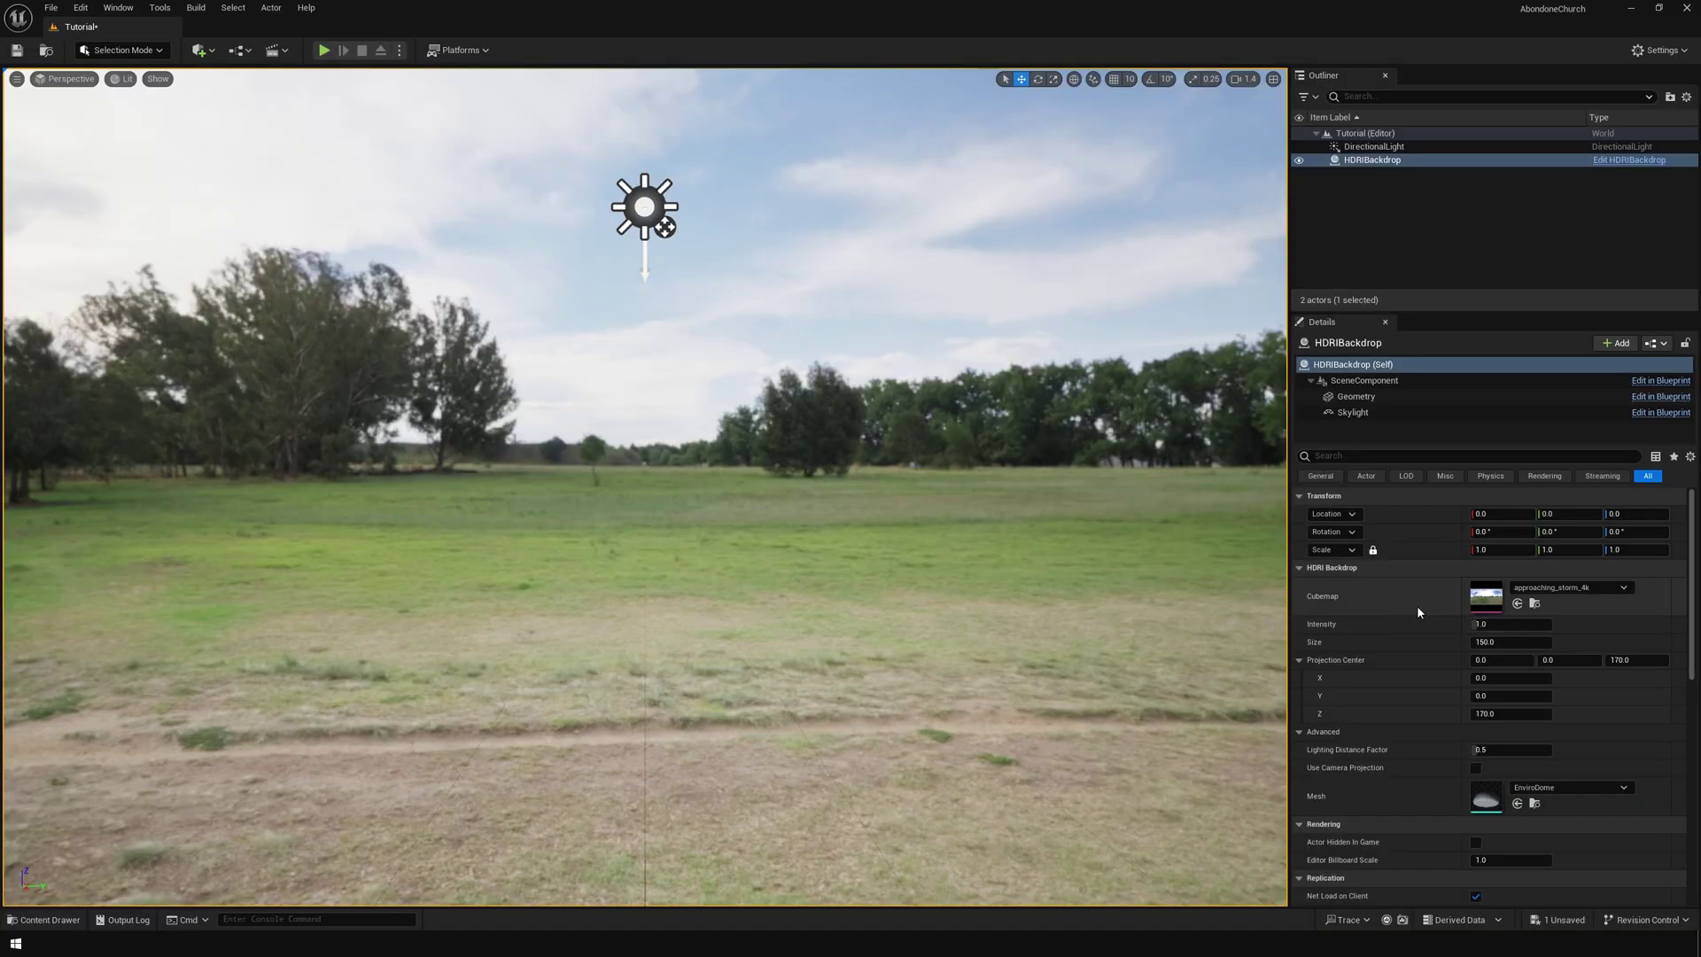
Set the HDRI Backdrop's cubemap to autumn_hockey_4k, its size to 200 and its intensity to 2
click(1564, 587)
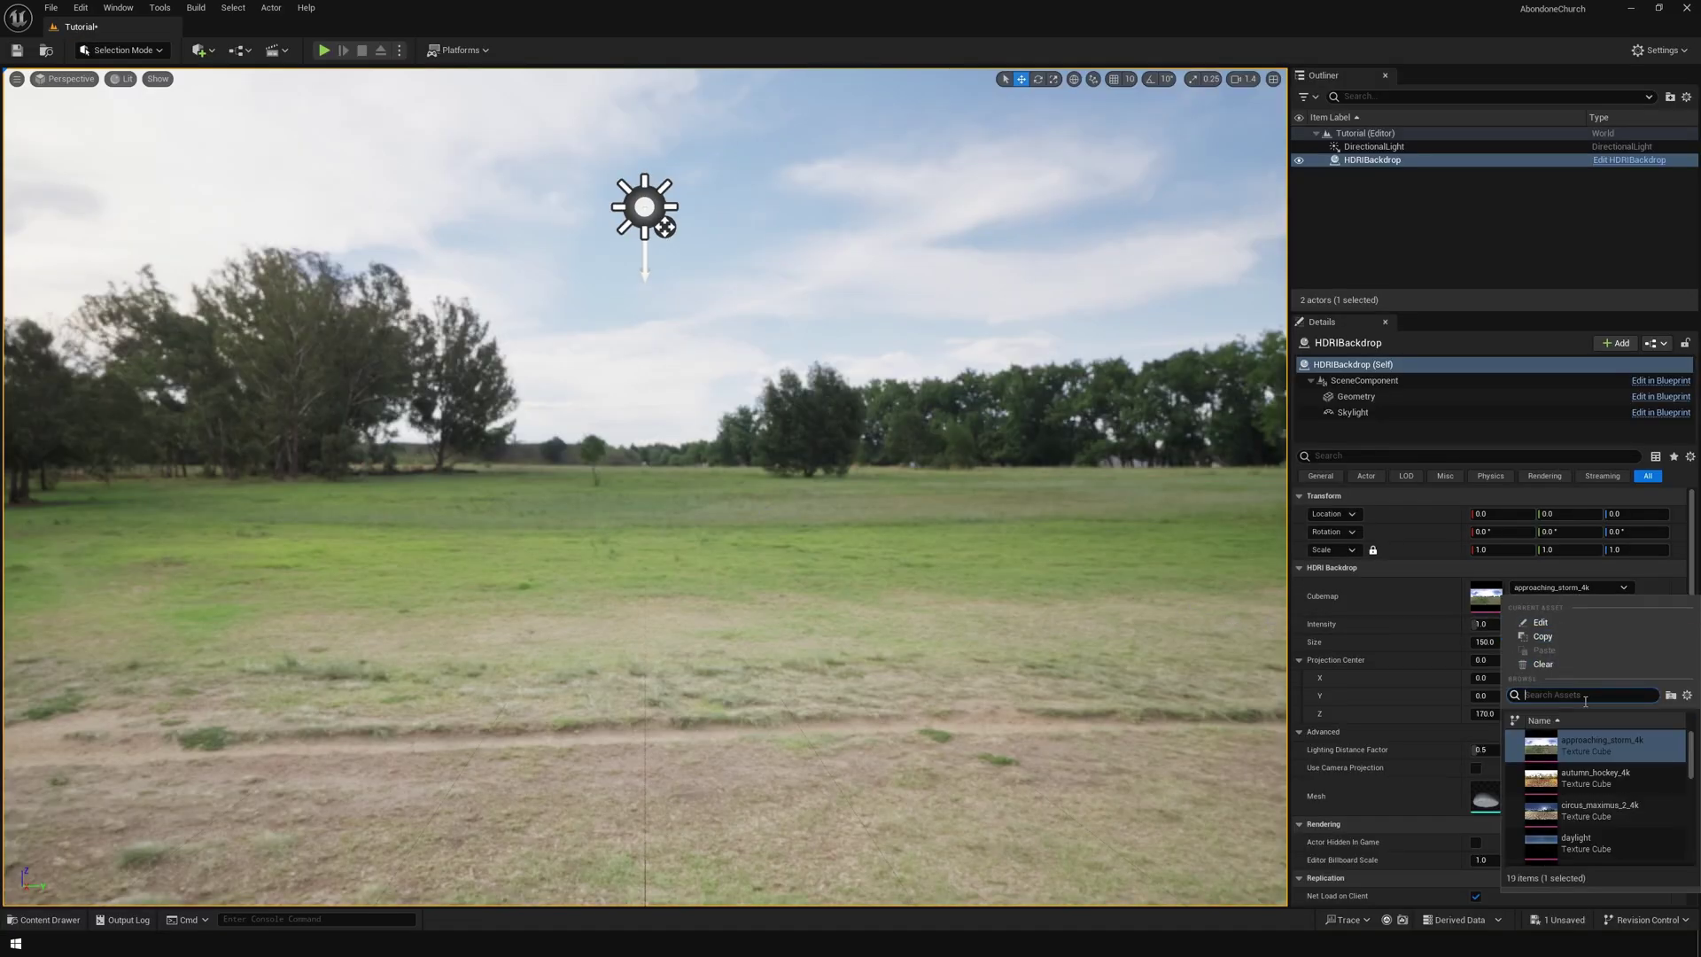
click(1573, 798)
click(1492, 645)
text(20)
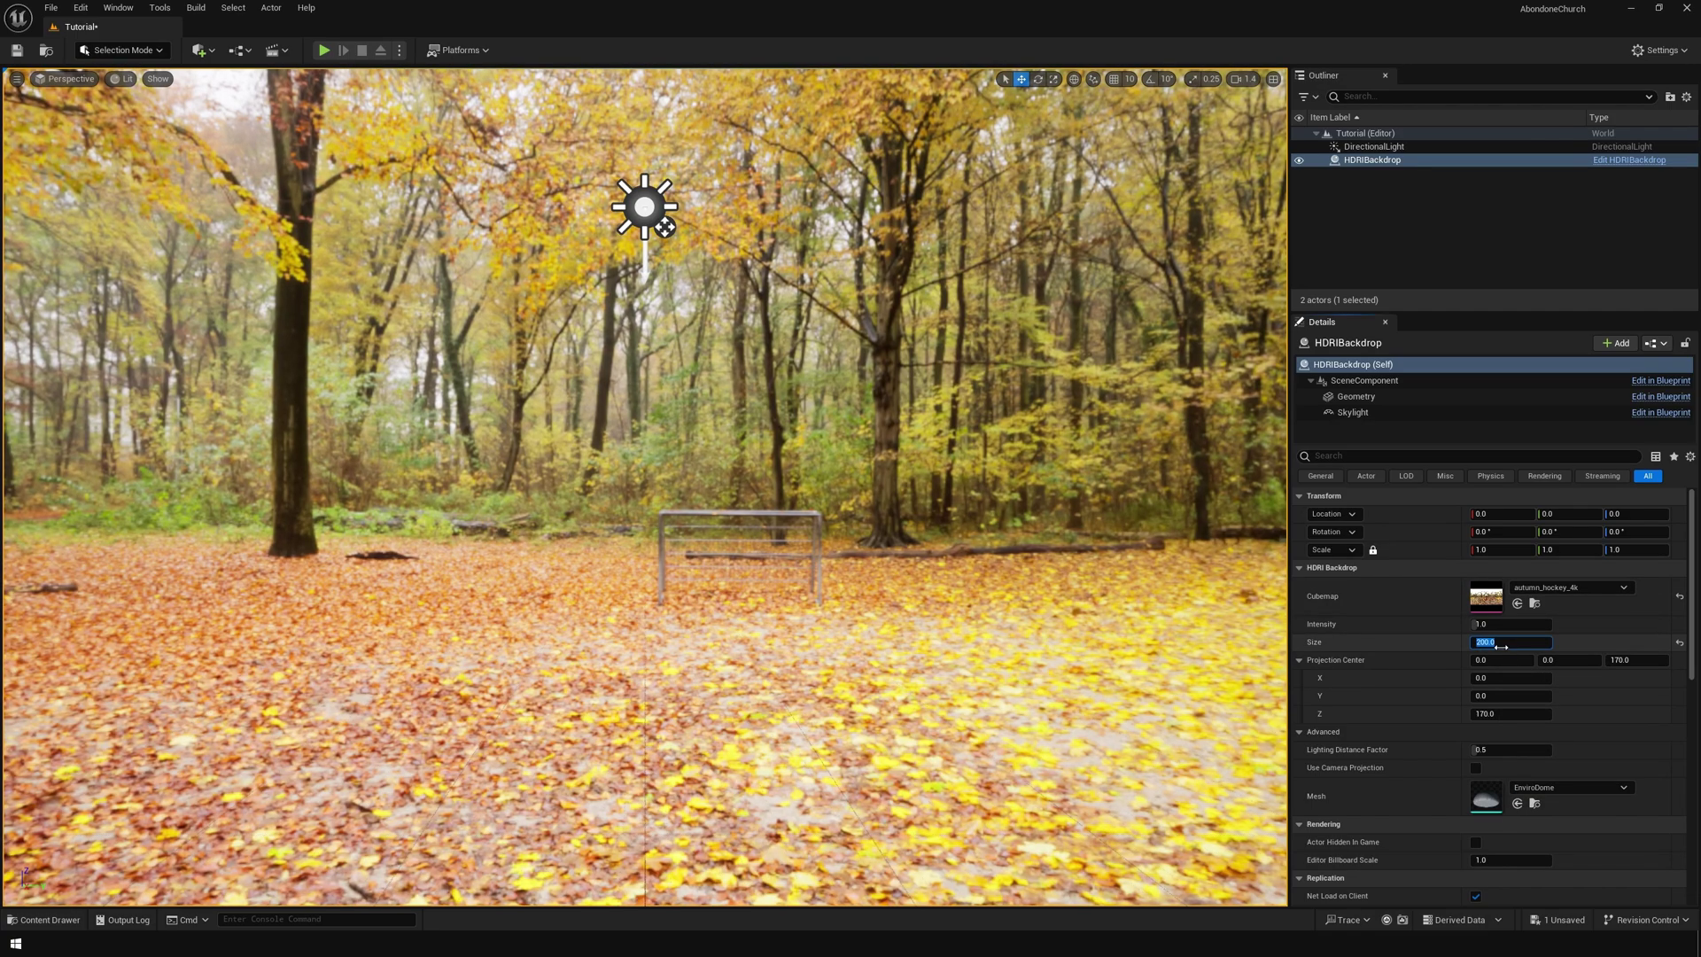
click(1515, 625)
text(2)
key(Return)
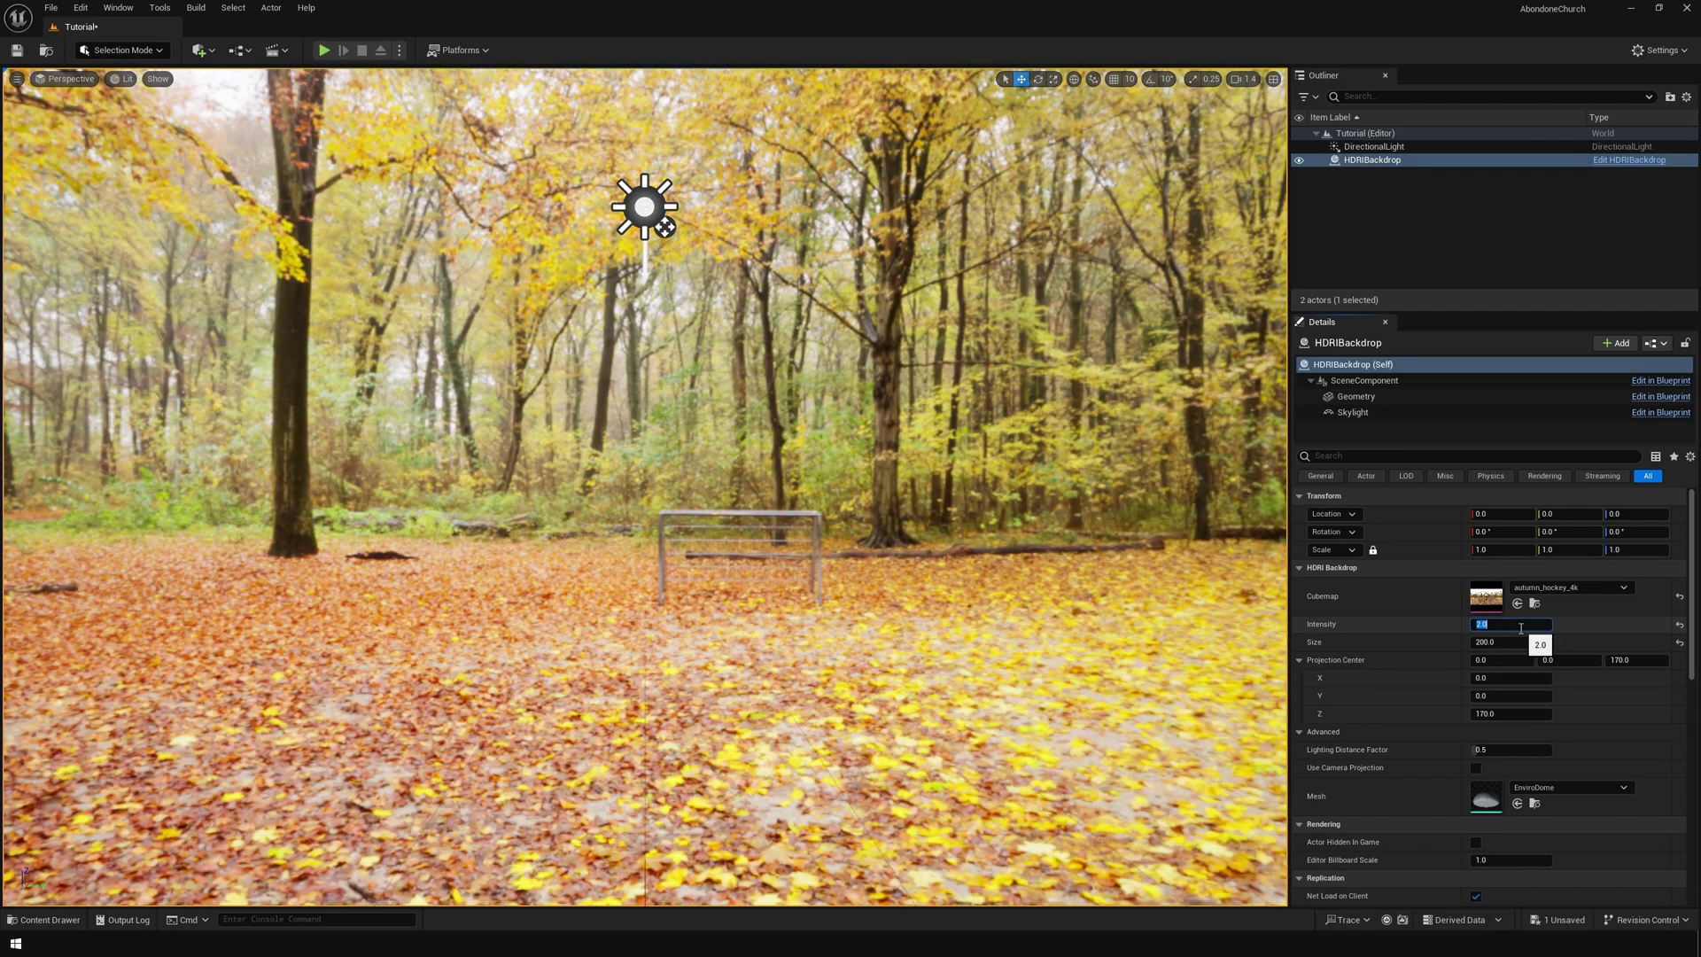
Set the backdrop's Skylight source to SLS Specified Cubemap using autumn_hockey_4k, and enable Real Time Capture
click(1364, 413)
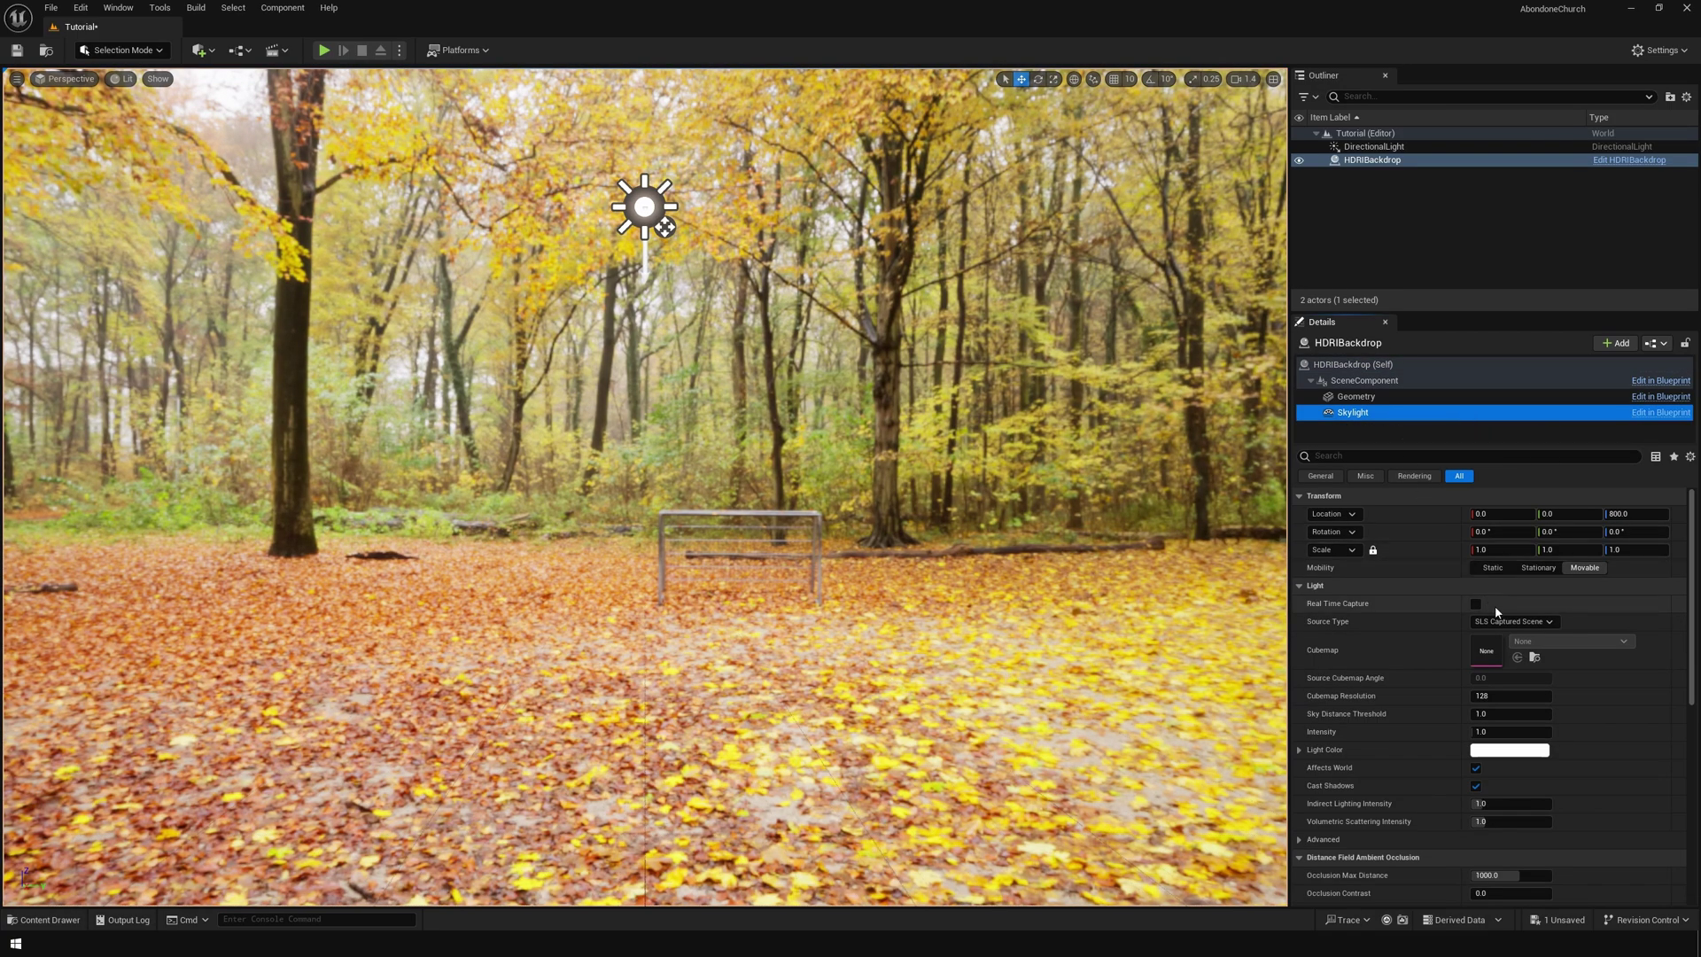
click(1489, 620)
click(1526, 663)
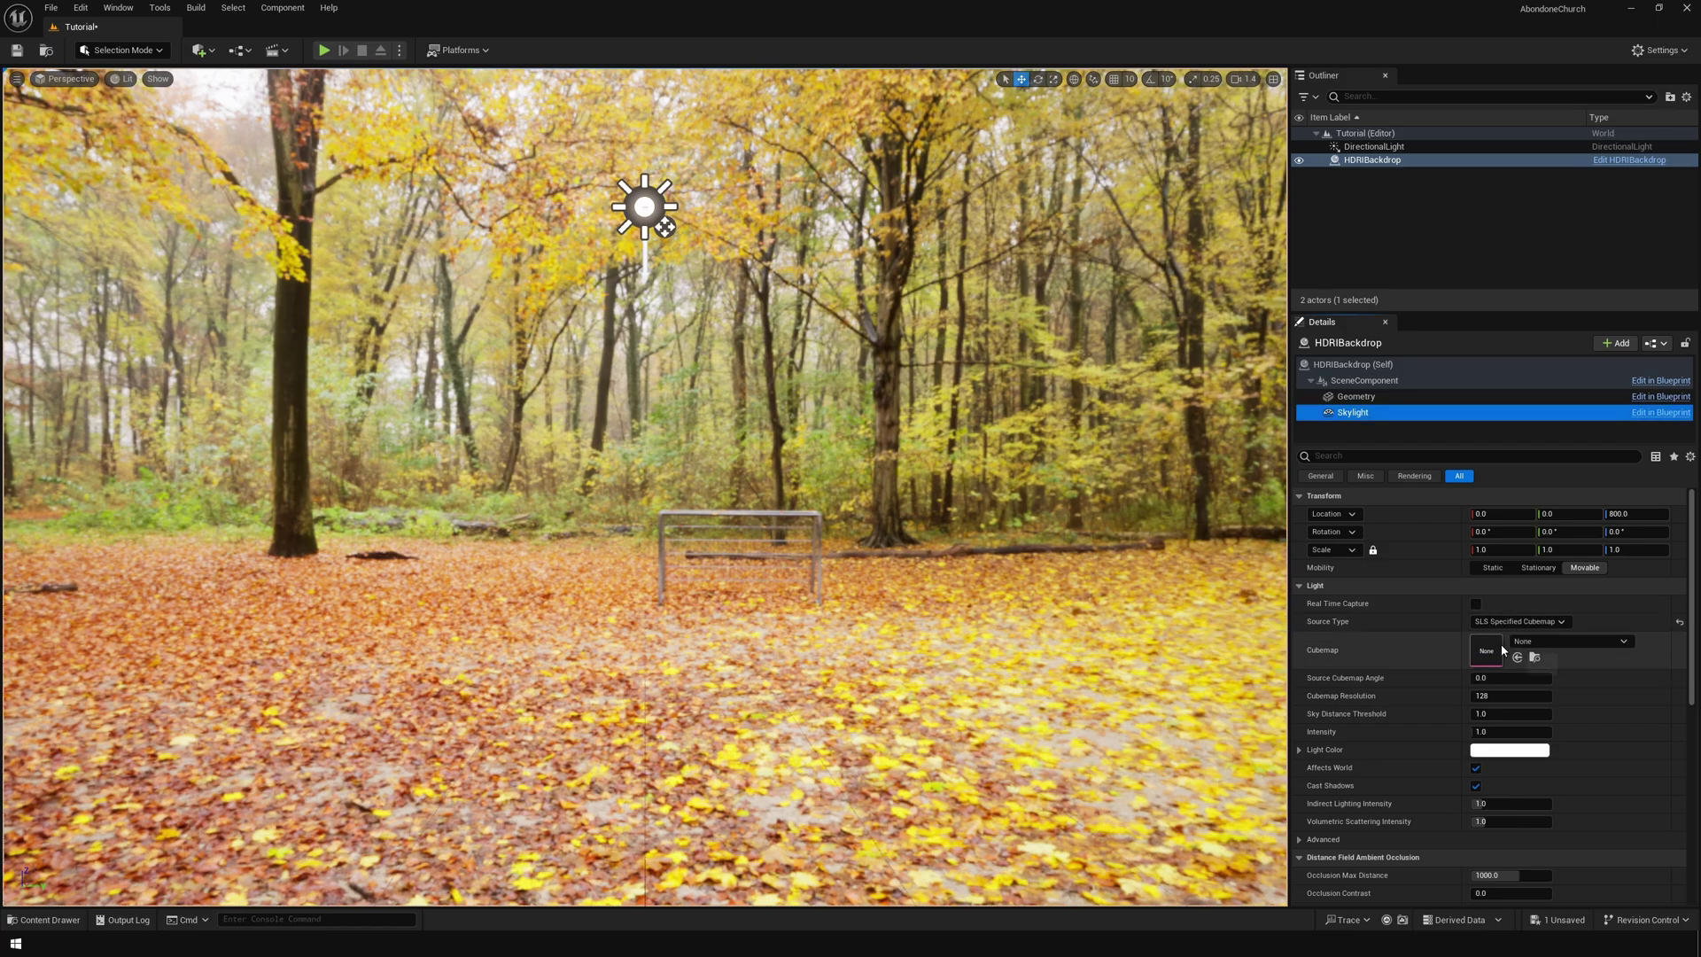
click(1548, 644)
click(1590, 518)
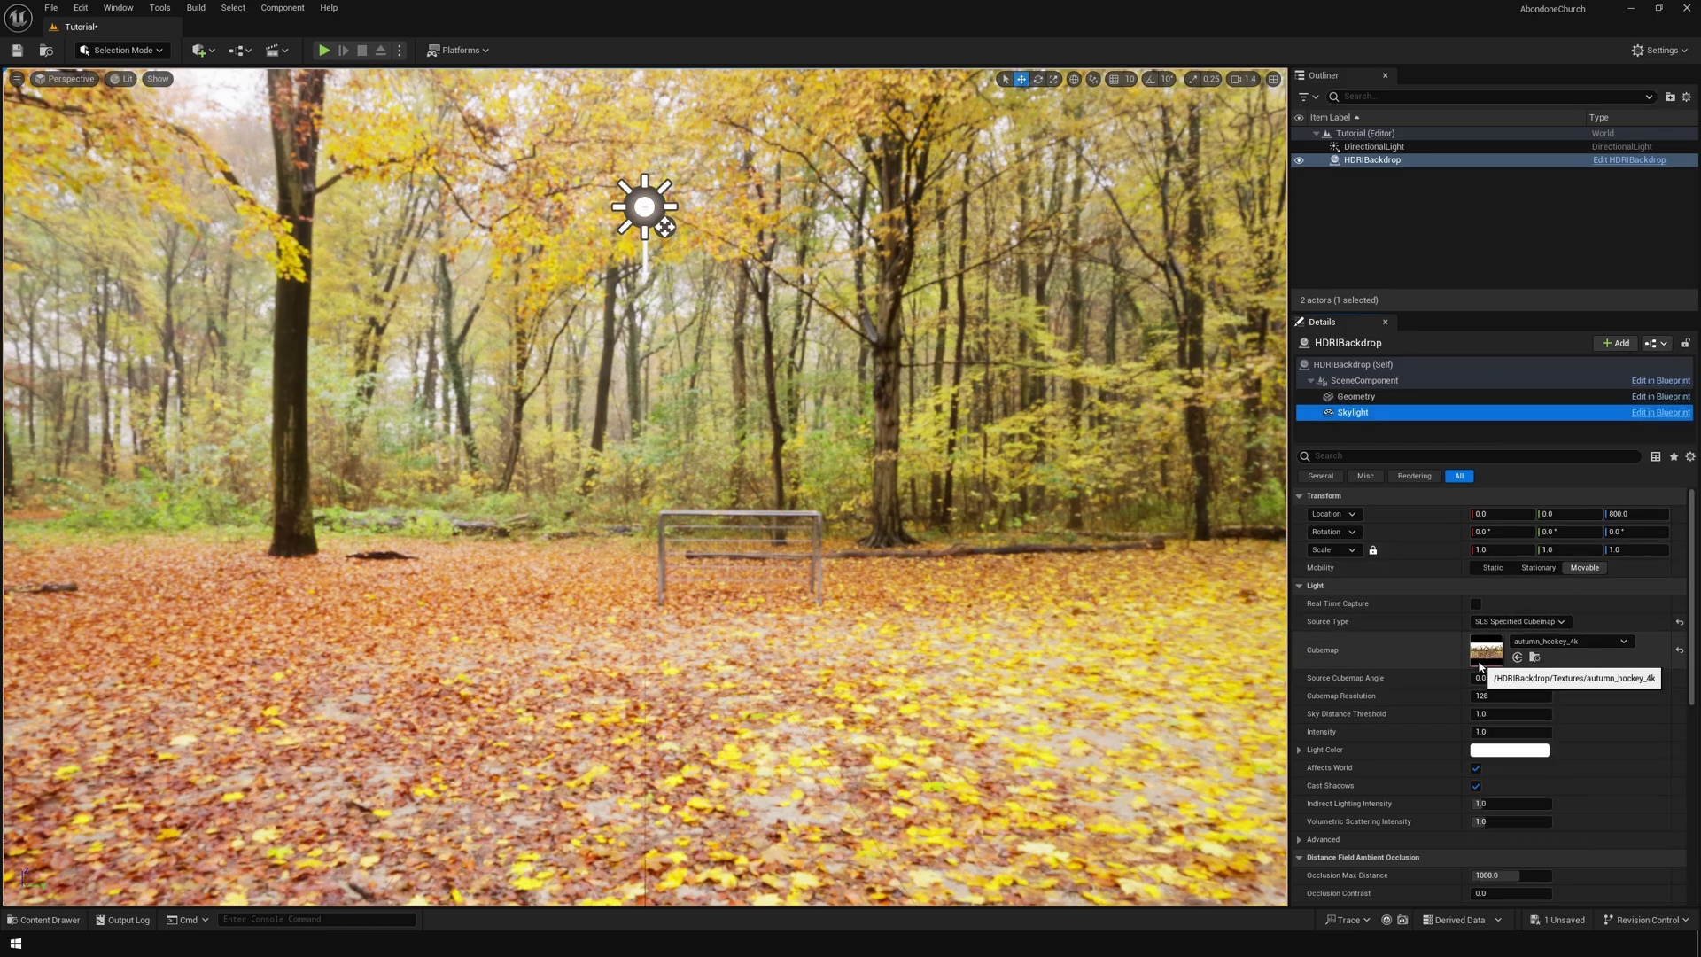
click(1476, 604)
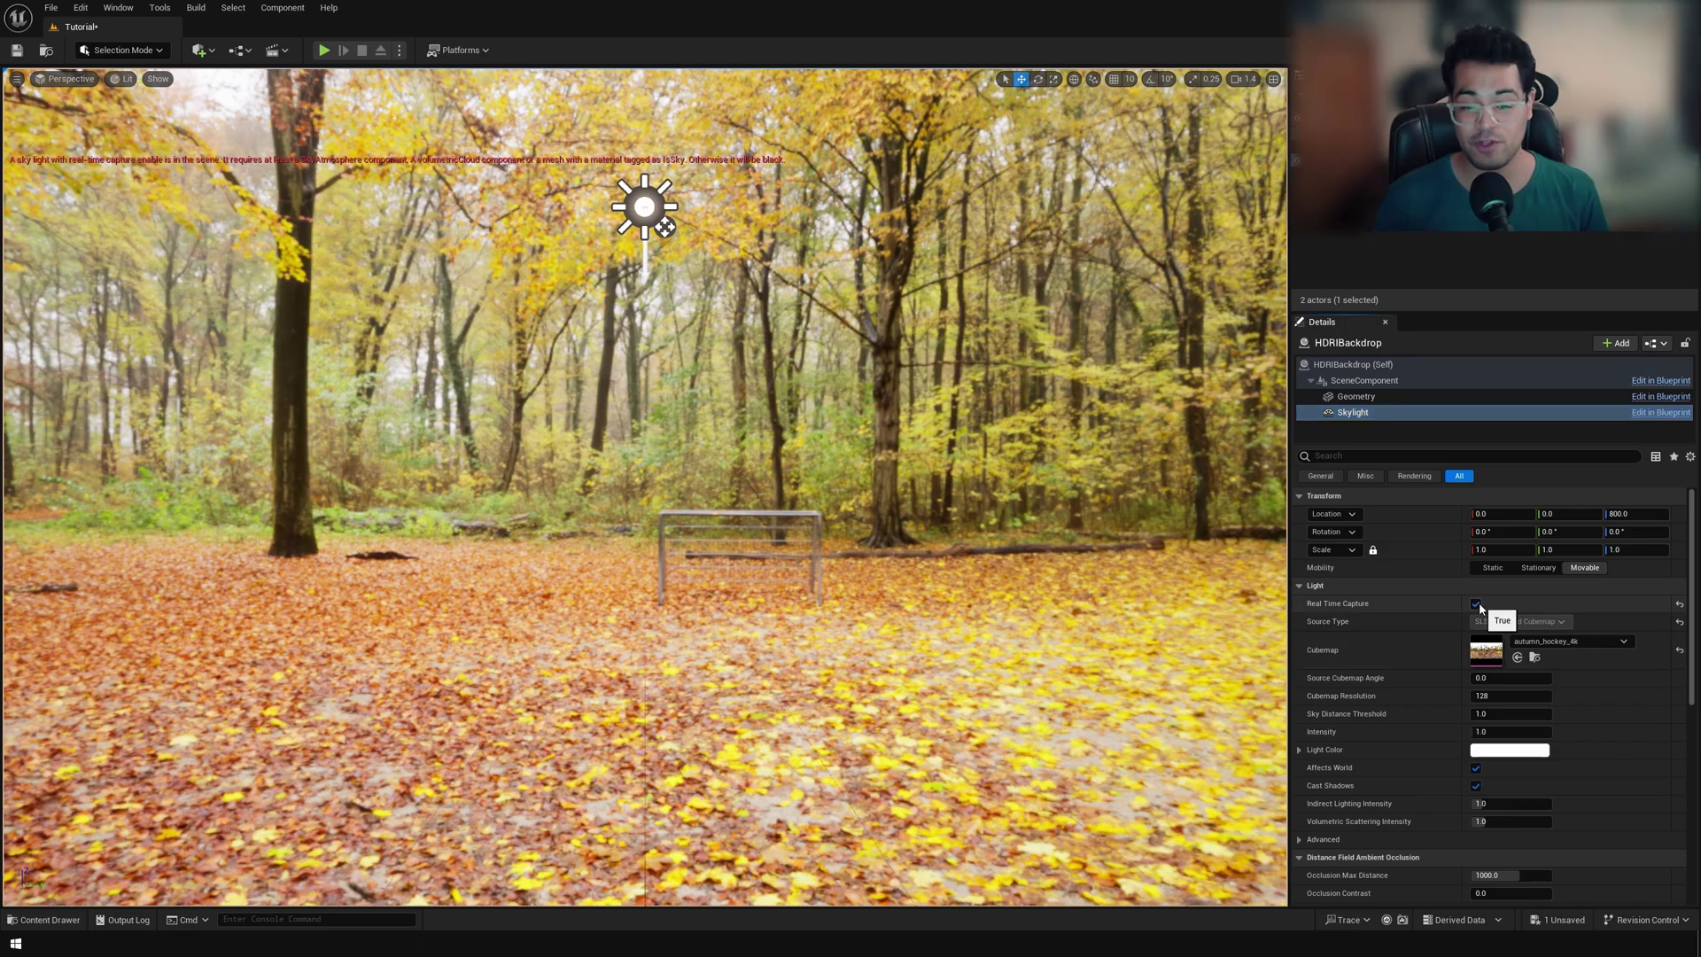
Add a Sky Atmosphere and an Exponential Height Fog to the level
click(200, 51)
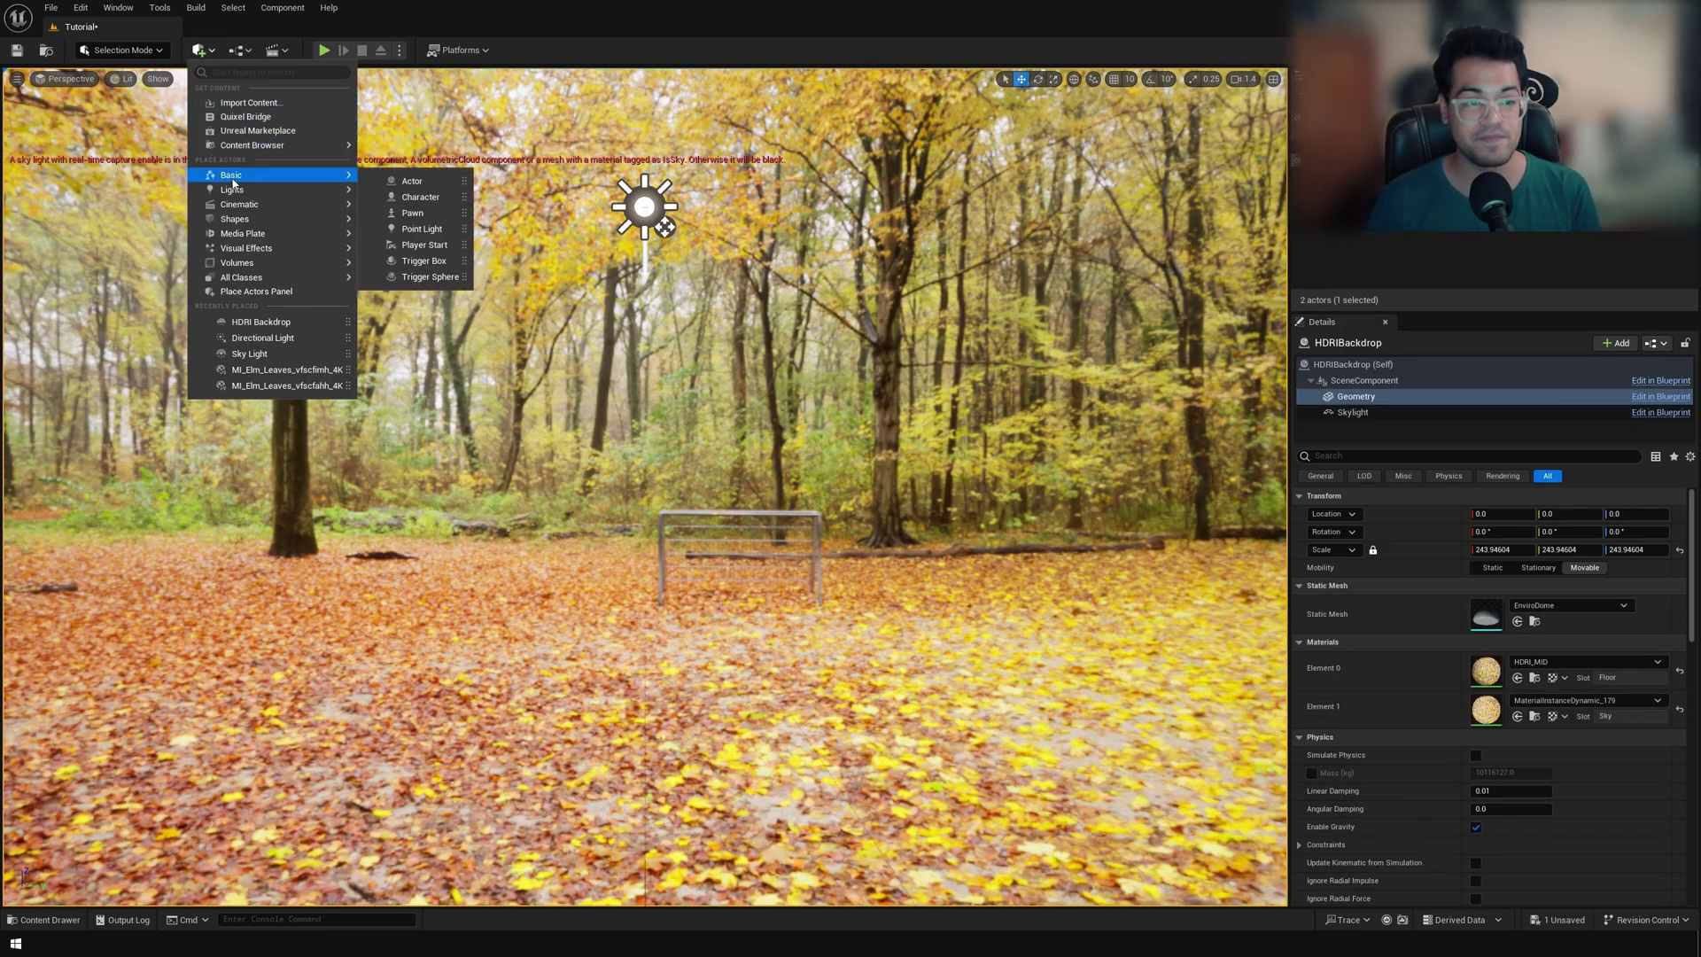
mouse_move(248, 249)
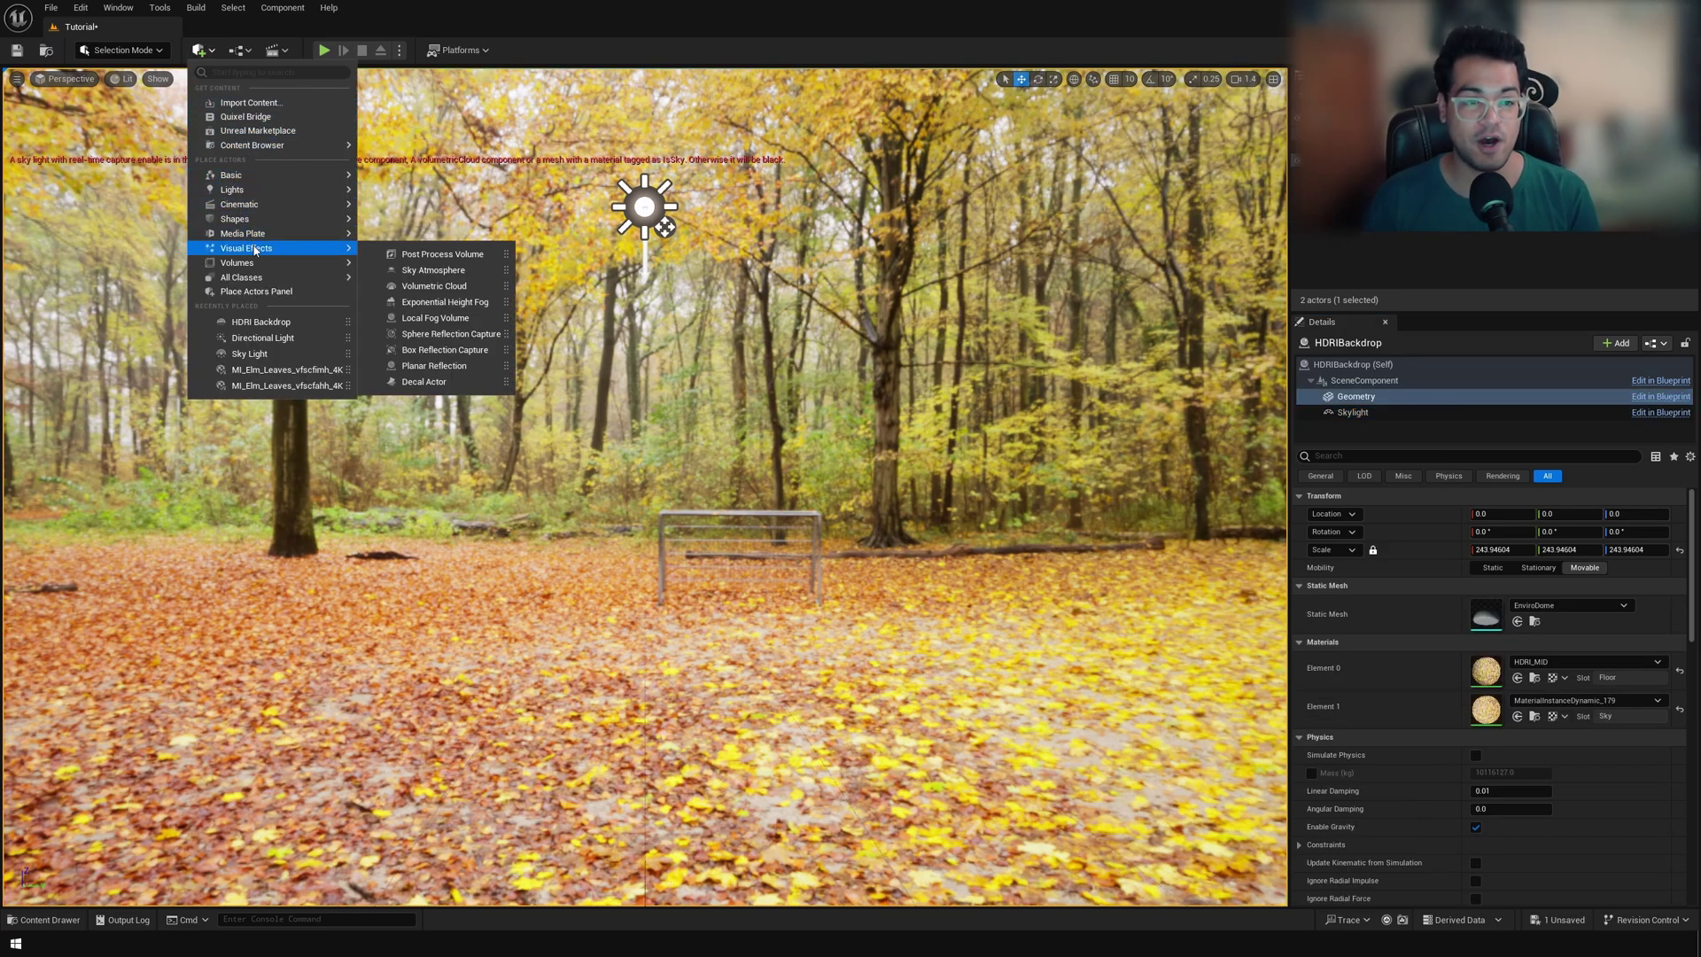
click(437, 271)
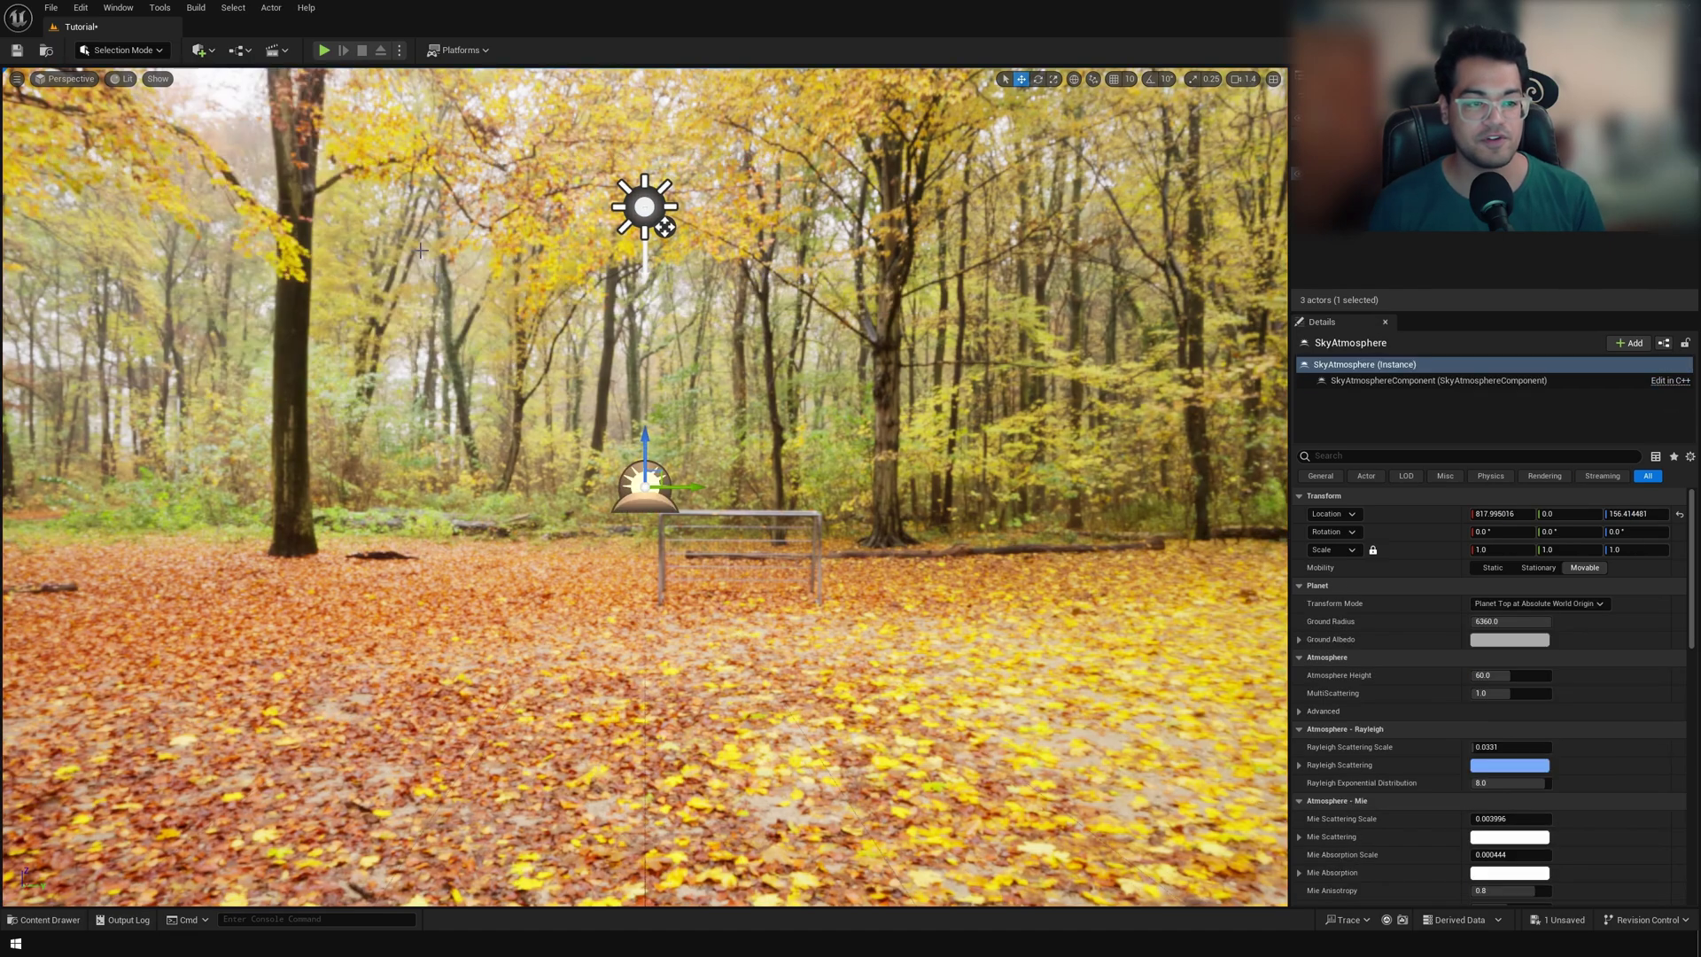
click(216, 52)
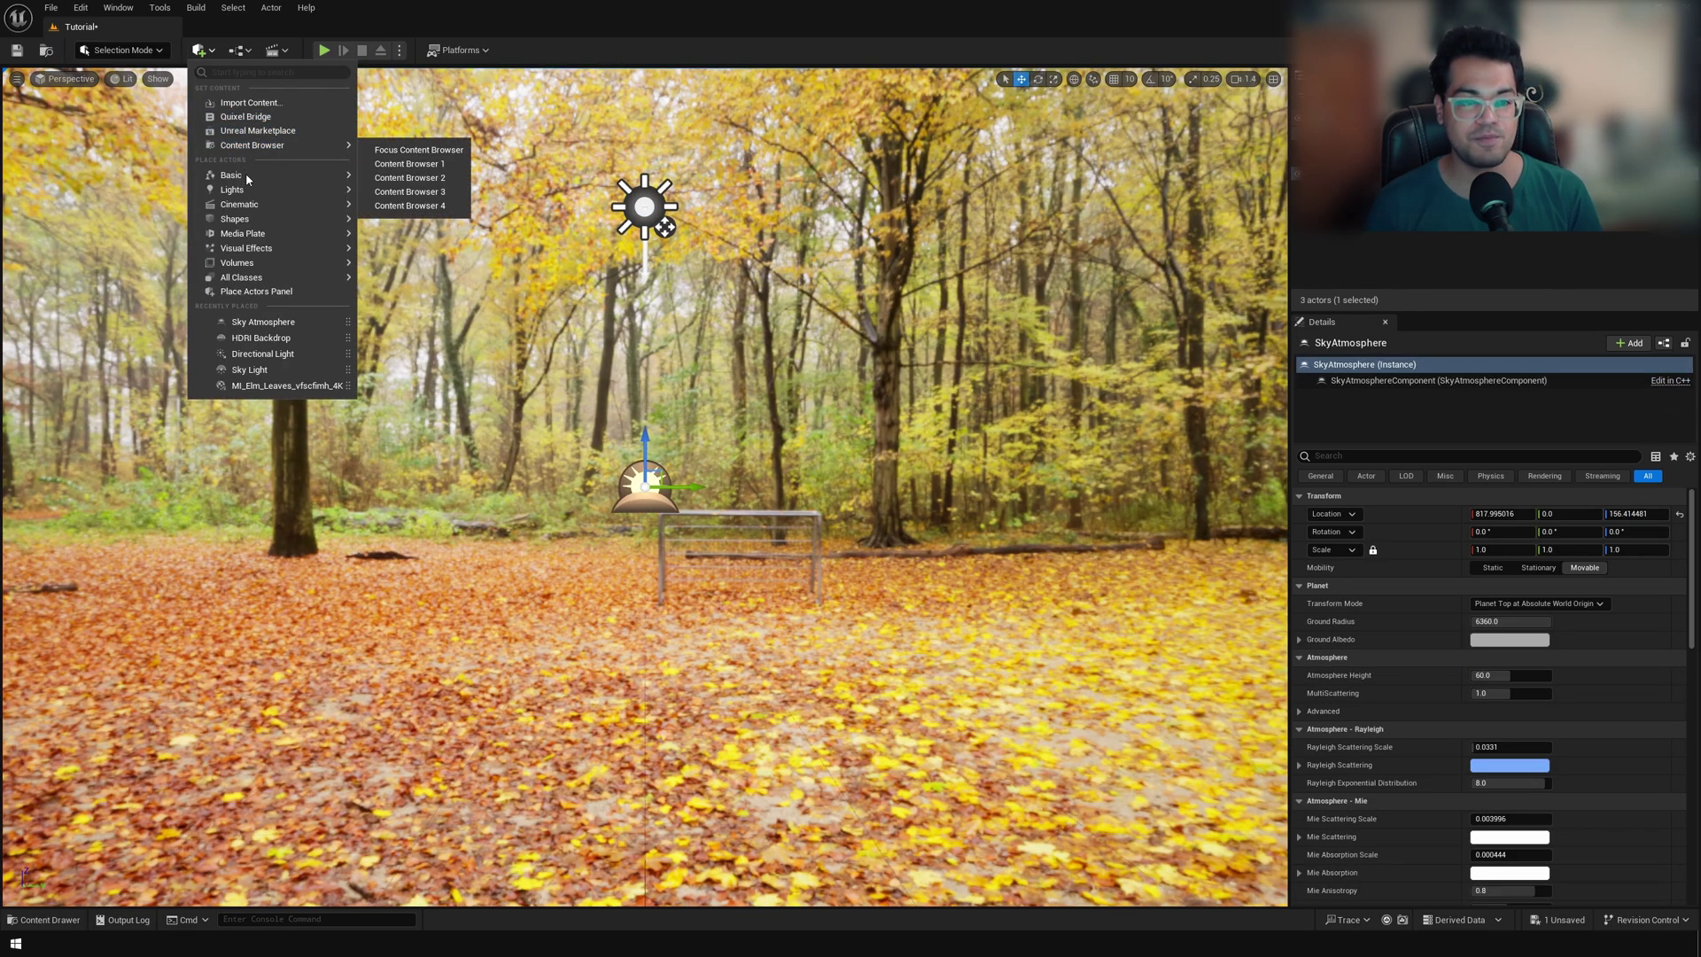
mouse_move(299, 251)
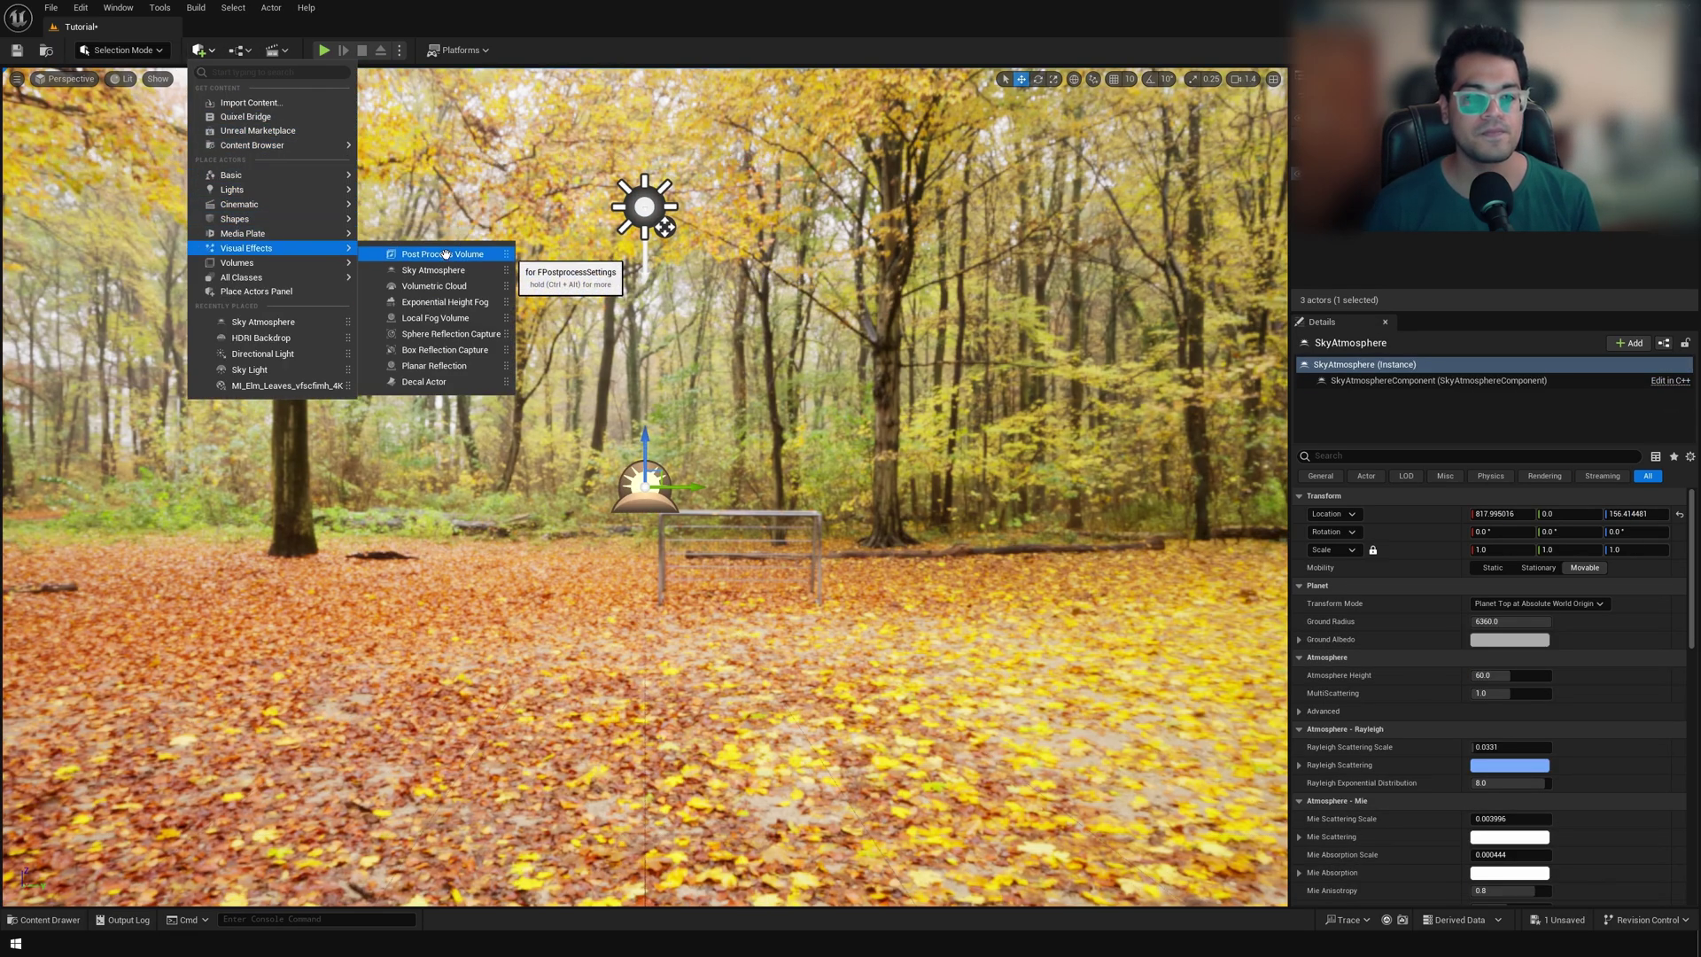
click(448, 303)
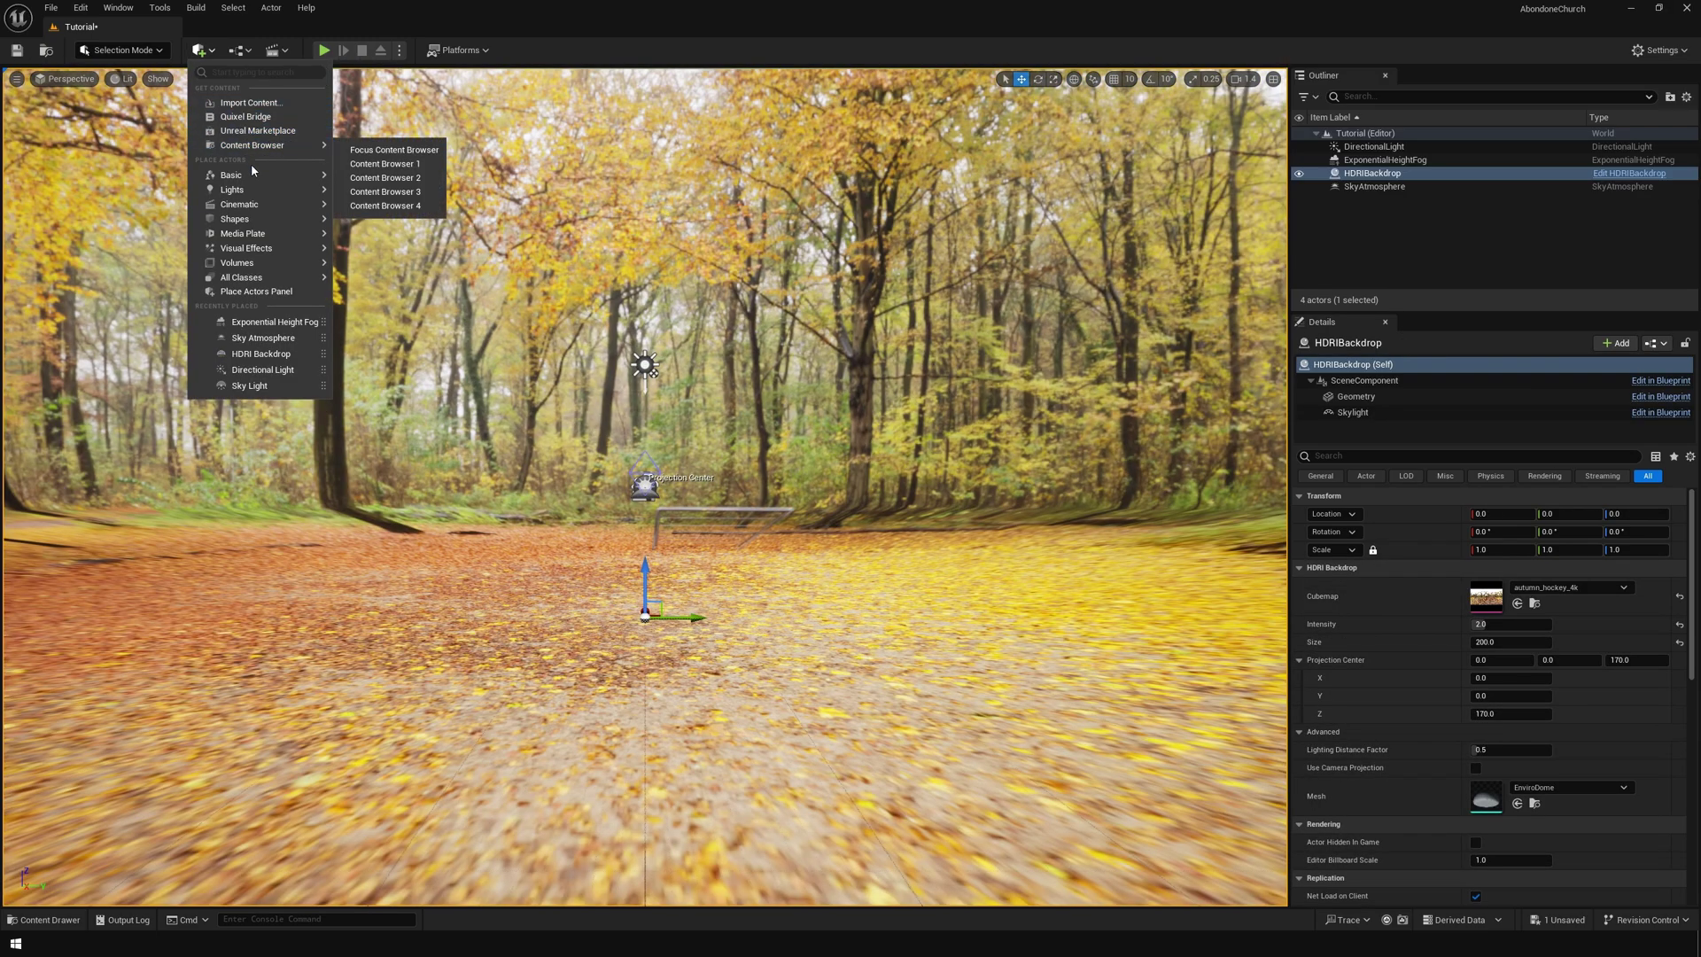
Add a ground plane scaled to 500 and apply the MI_Forest_Ground_Roots material to it
mouse_move(262, 225)
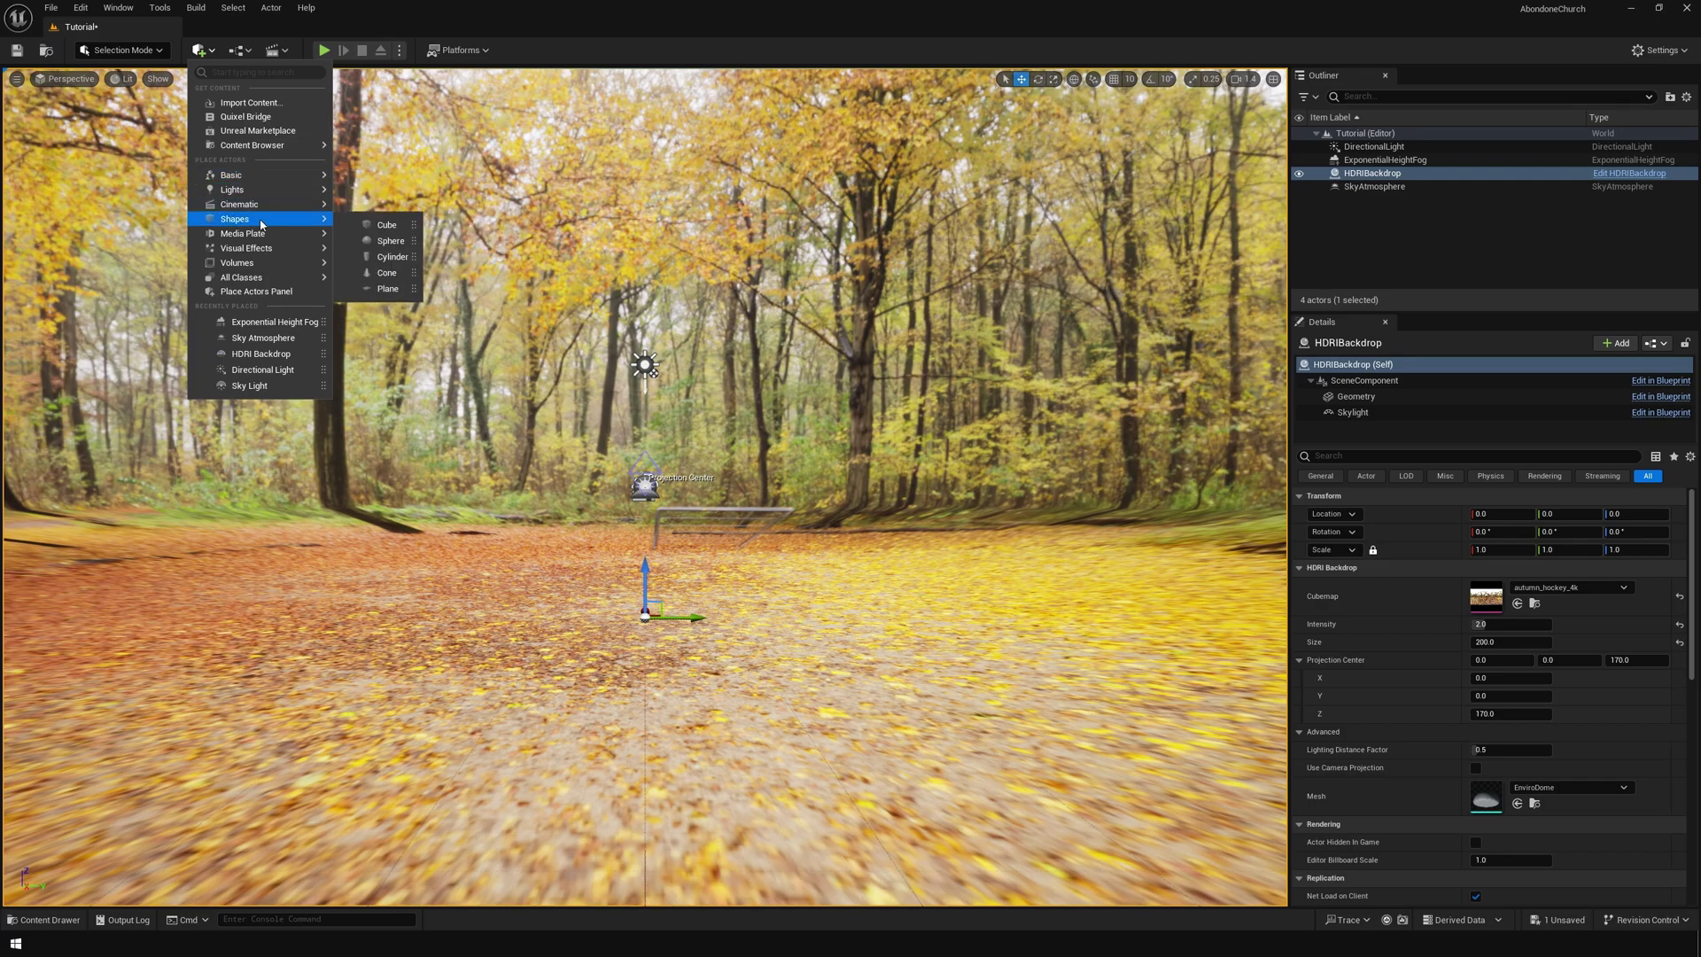
click(387, 289)
click(1540, 679)
text(forest ground)
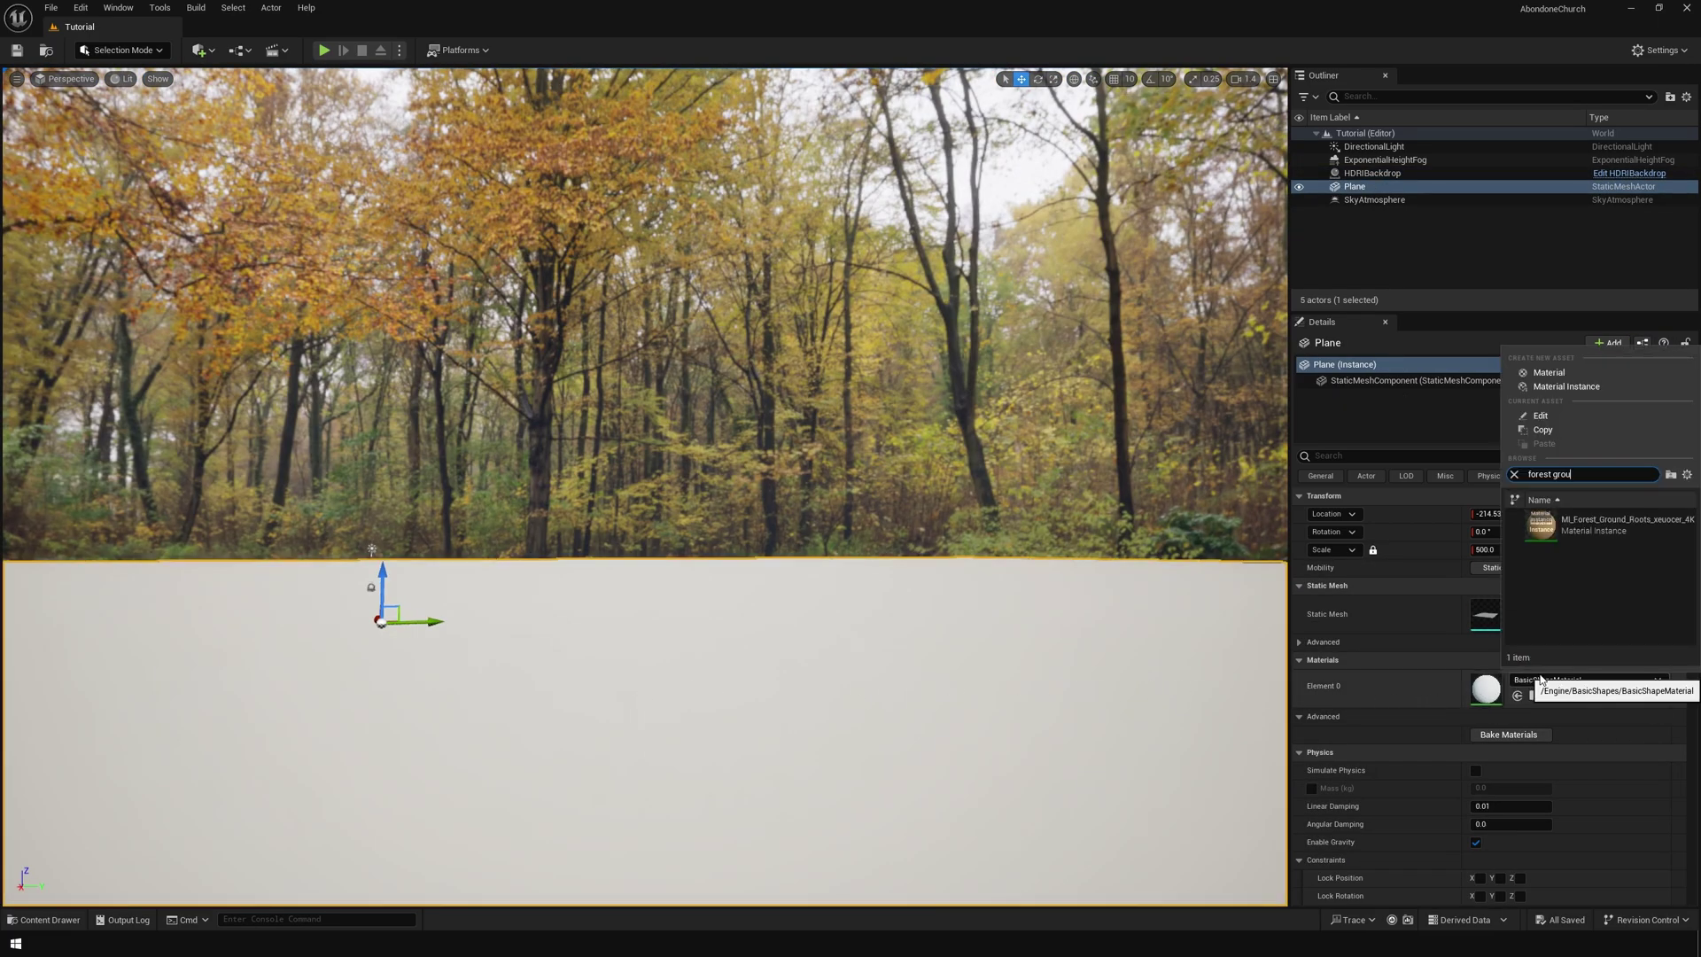
click(1595, 525)
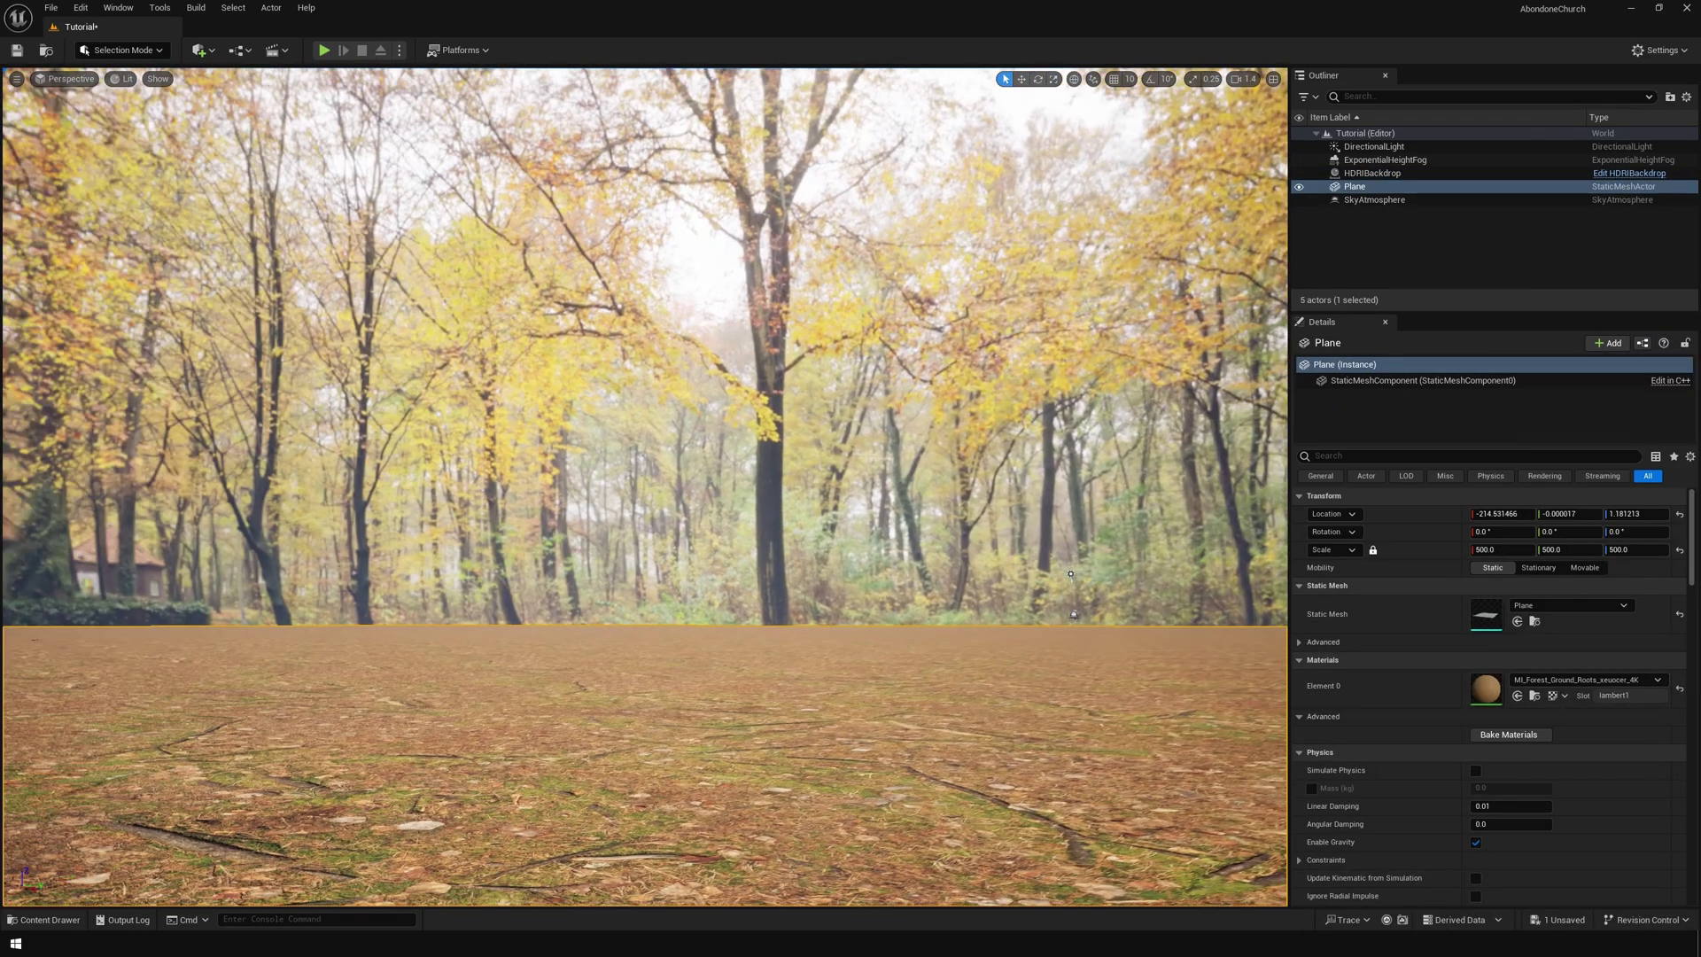
right_drag(645, 485, 873, 479)
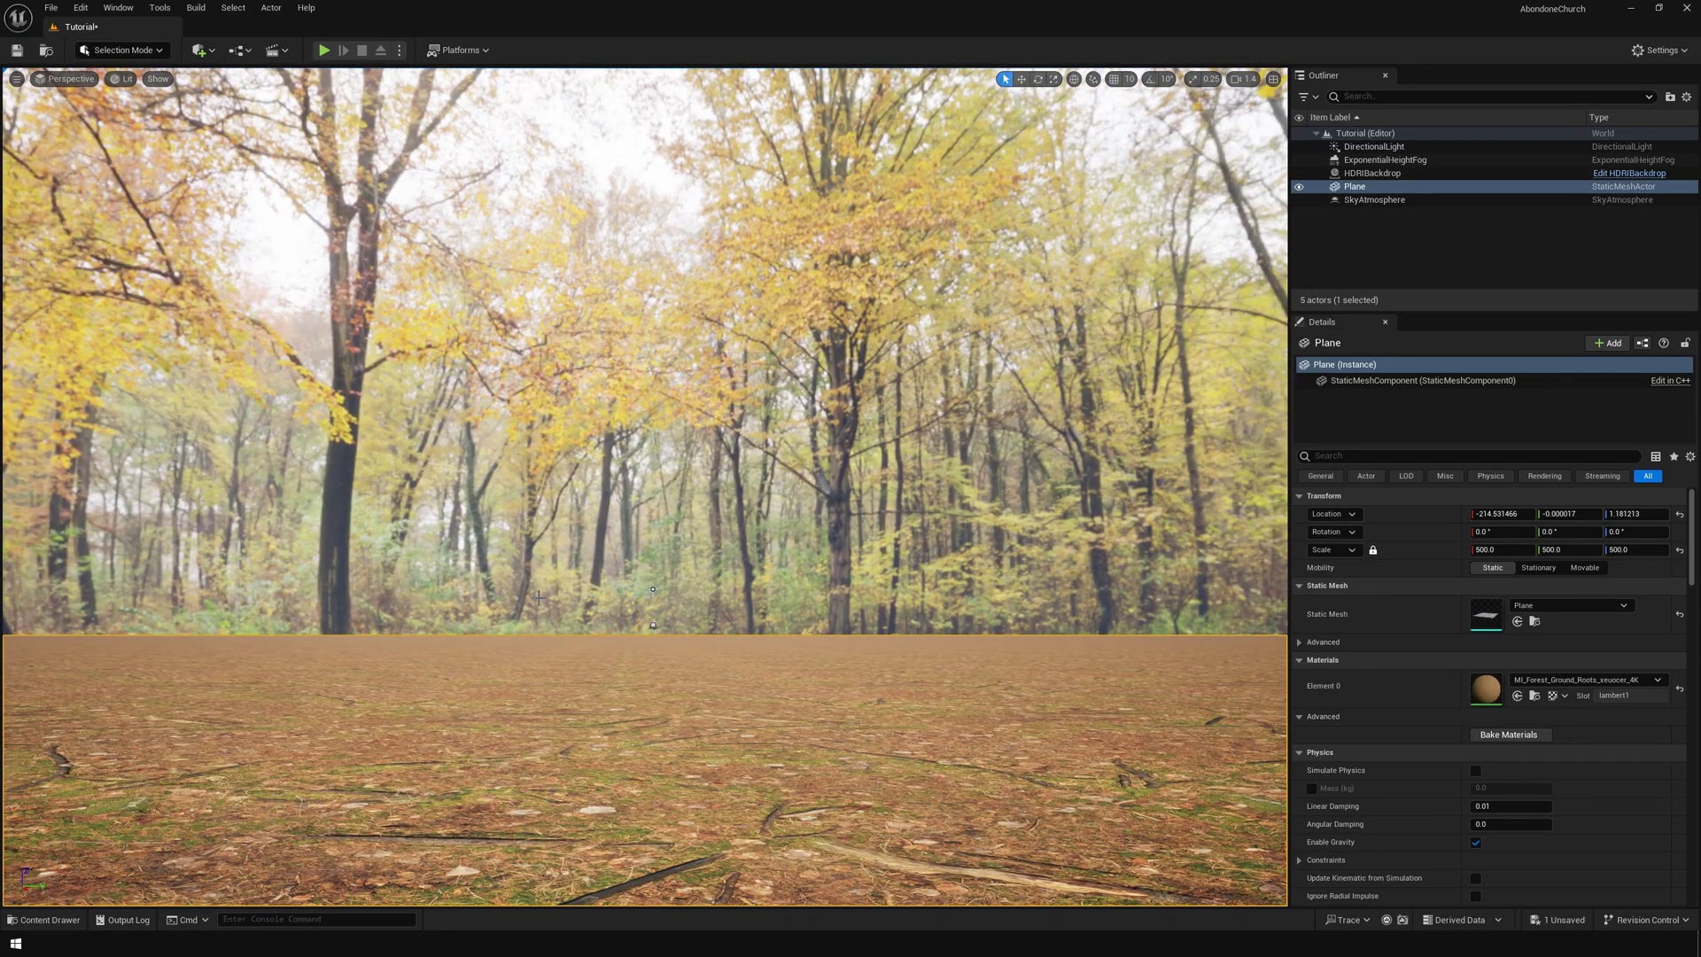
Add a Post Process Volume to the level and enable its Infinite Extent (Unbound) option
click(201, 50)
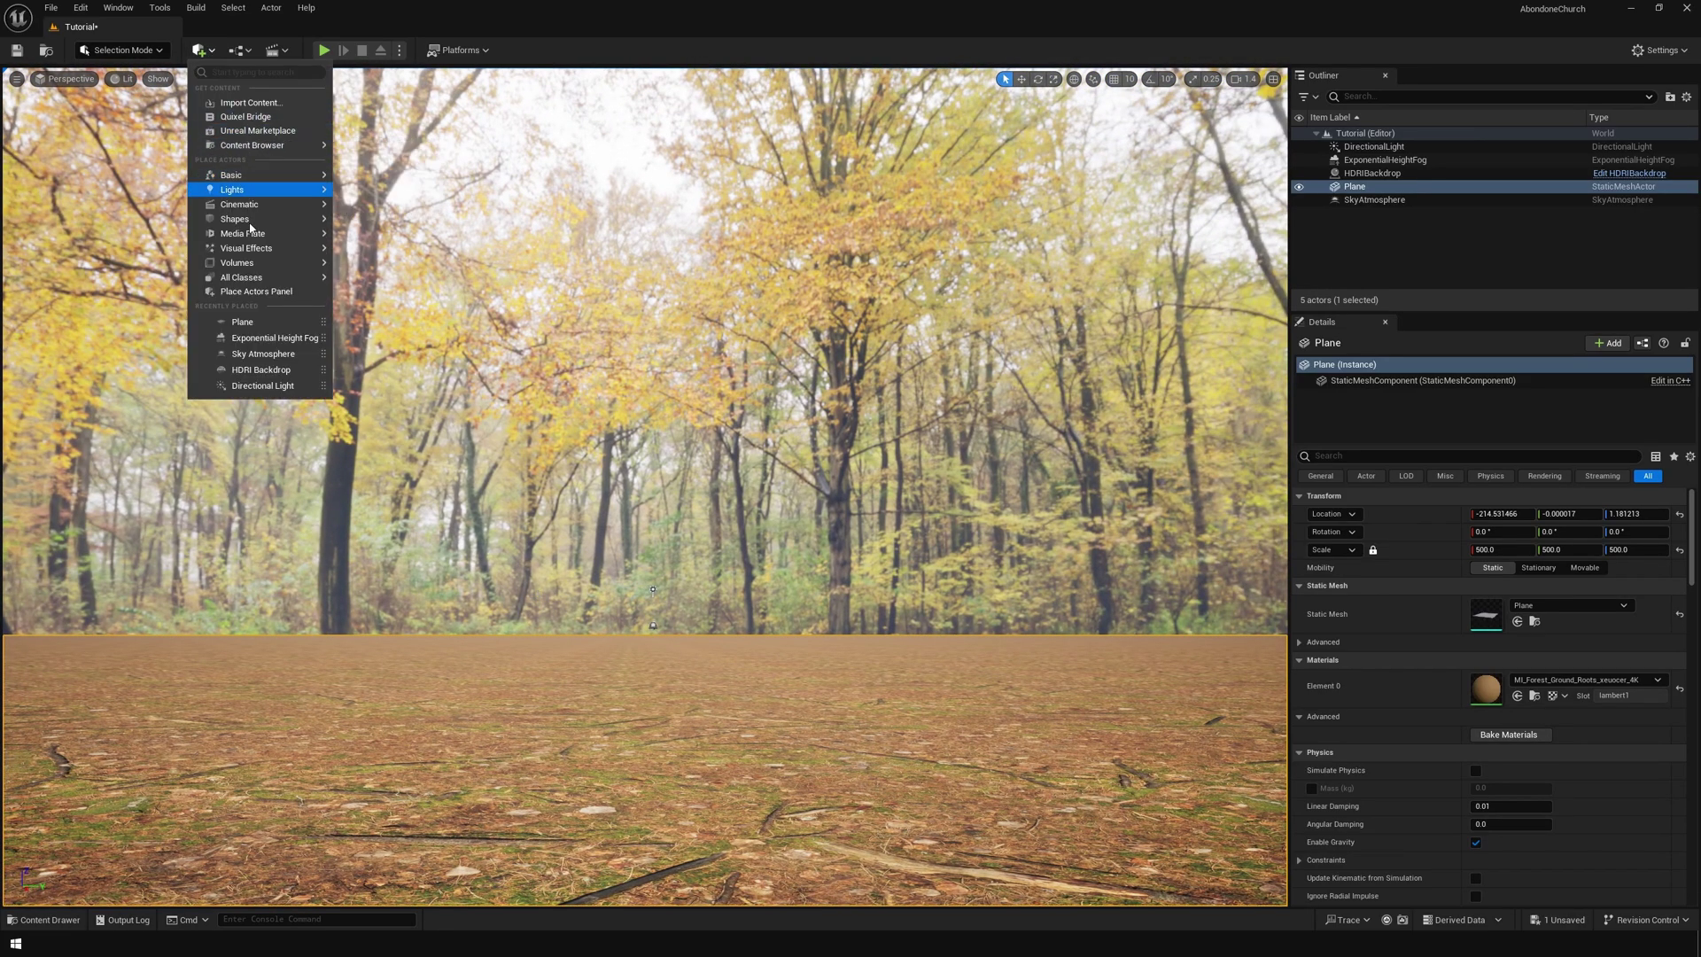
mouse_move(280, 257)
drag(417, 254, 769, 560)
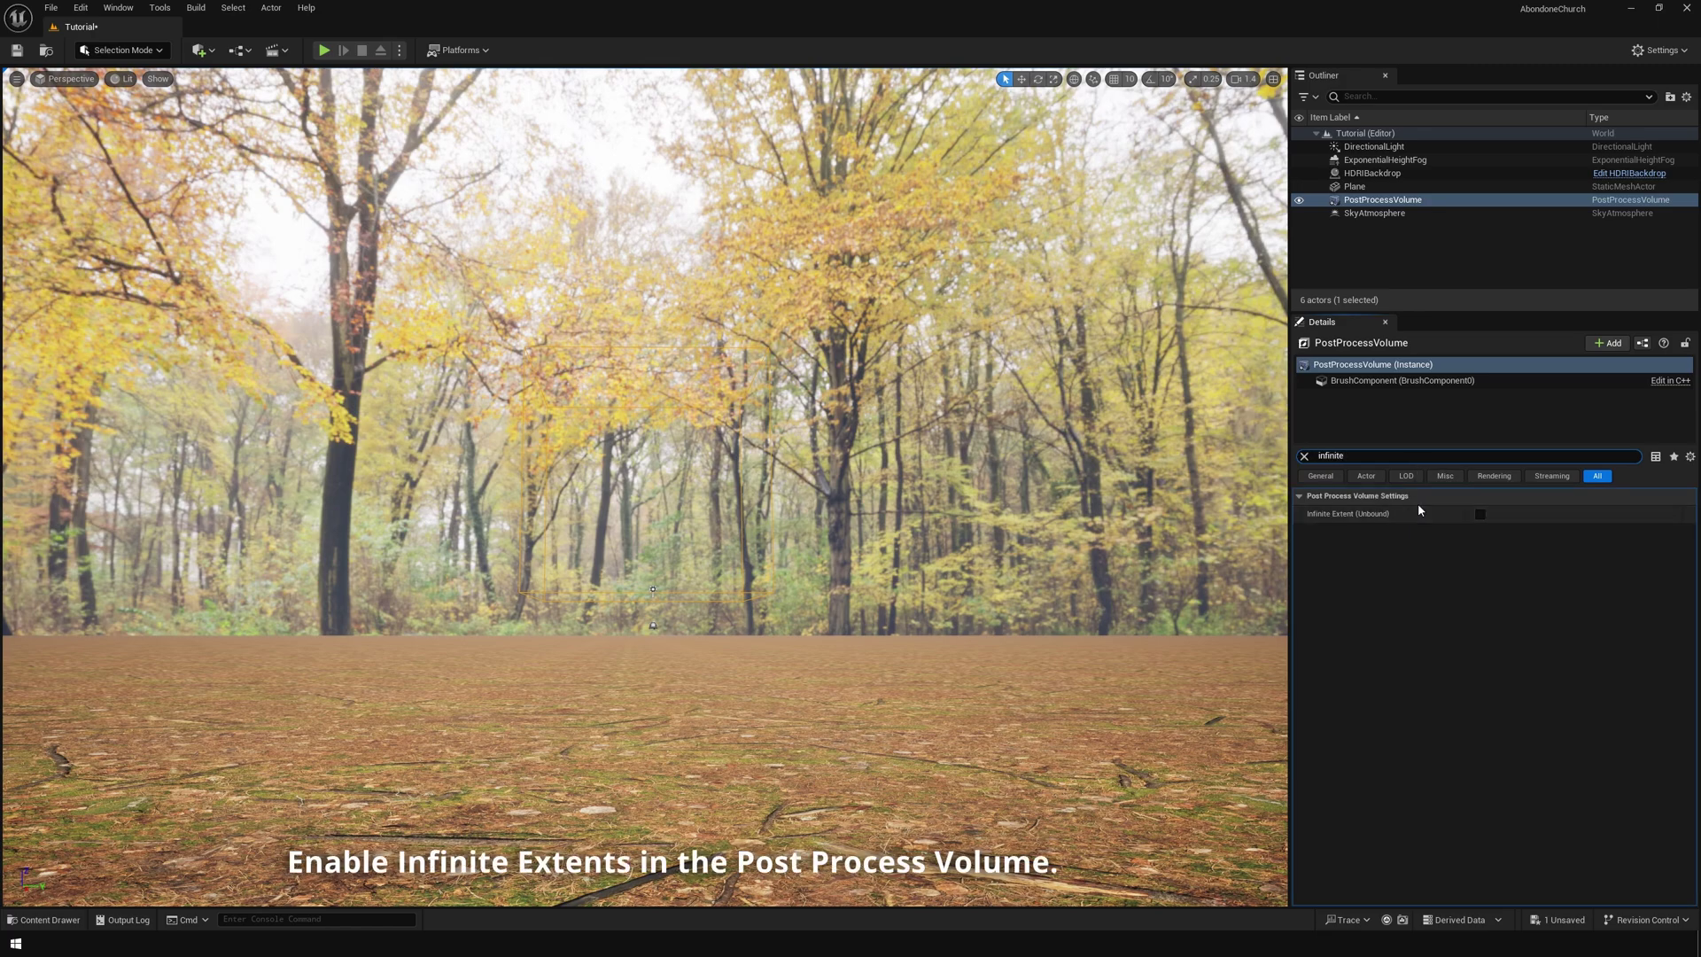
click(1480, 514)
Override the volume's exposure with Manual metering mode and an Exposure Compensation of 10
click(1415, 460)
text(exposure)
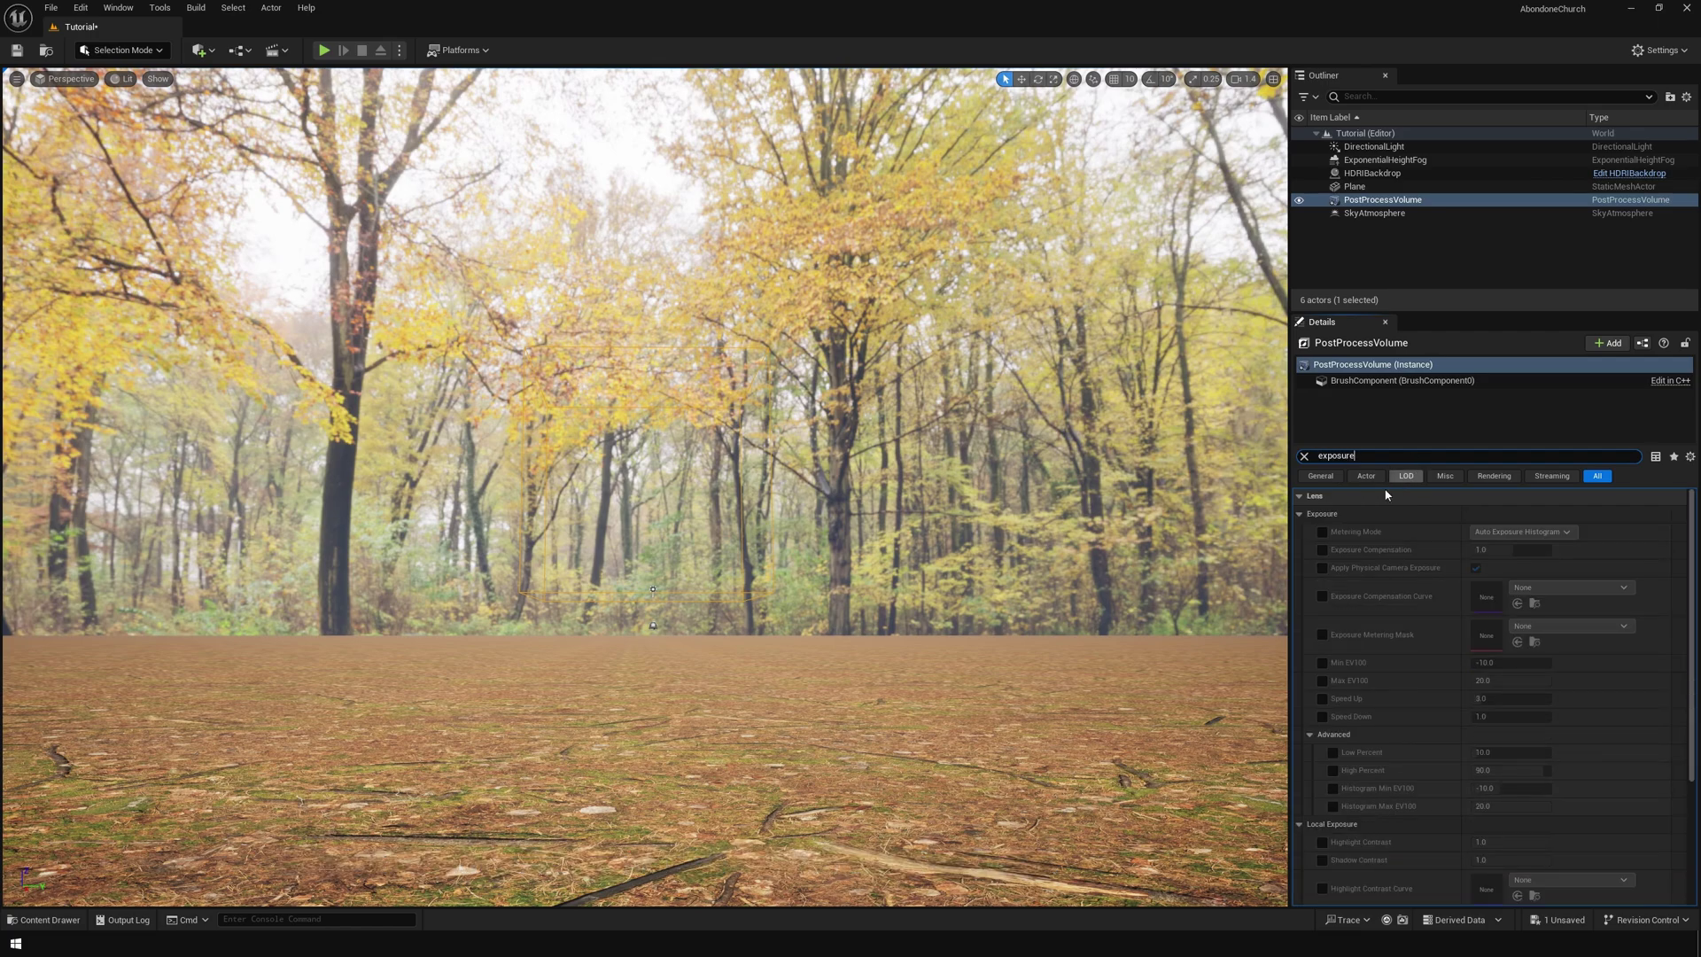
click(1322, 532)
click(1322, 550)
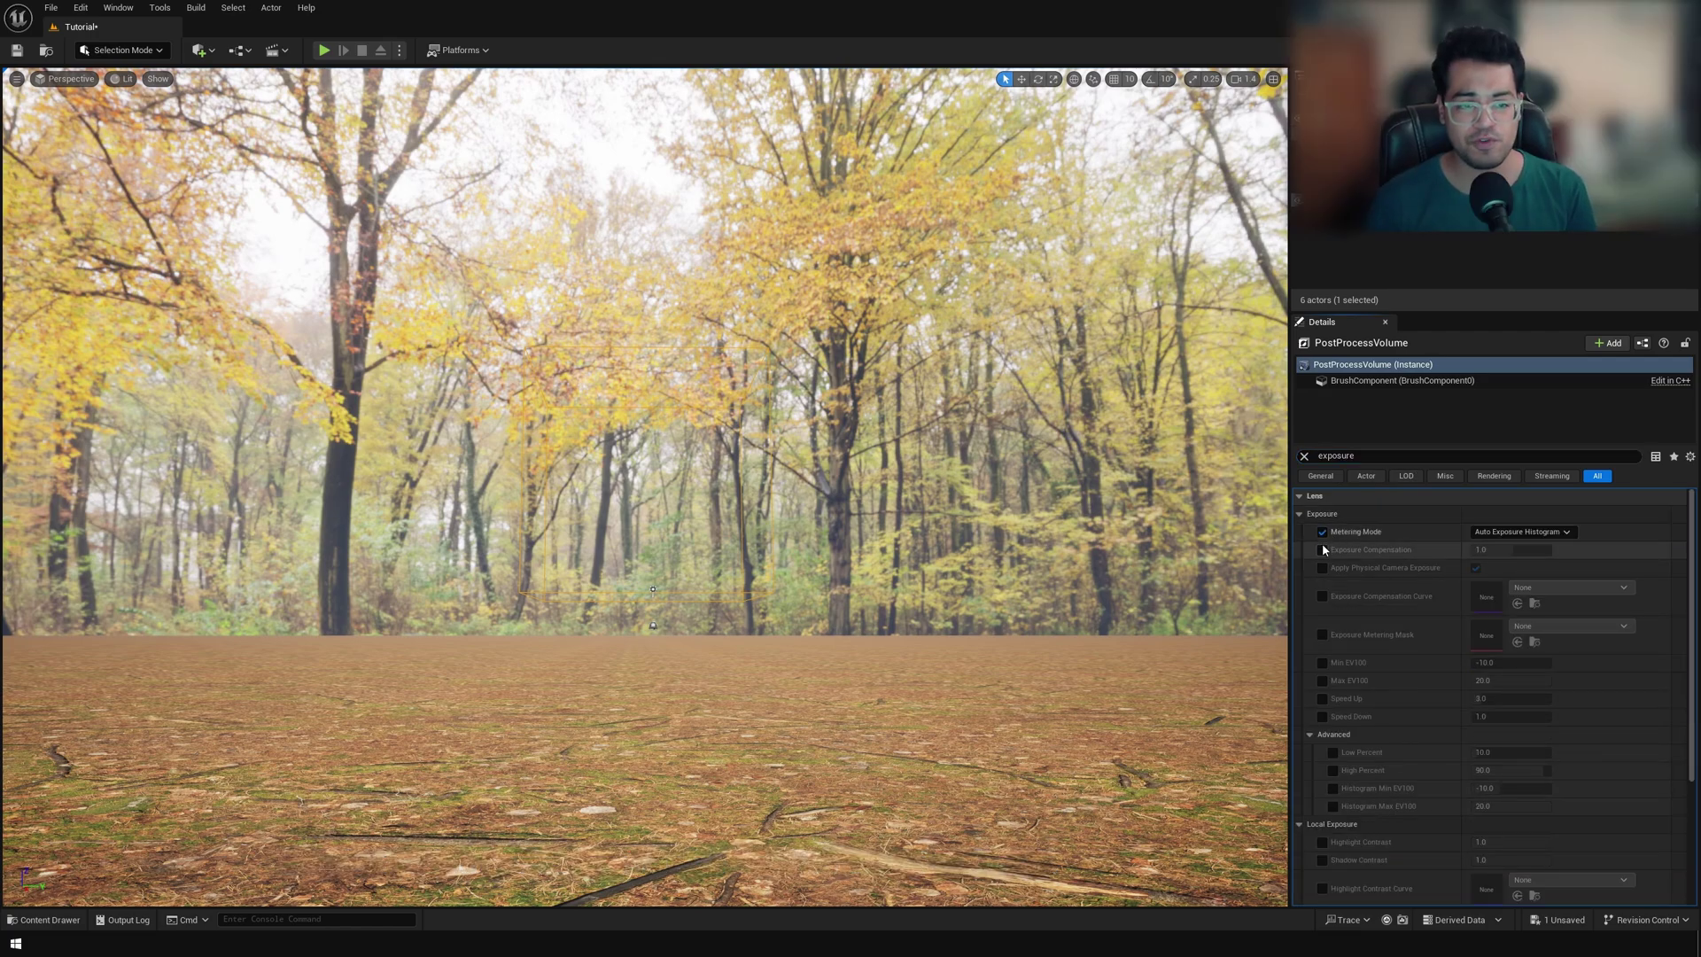
click(1481, 532)
click(1506, 574)
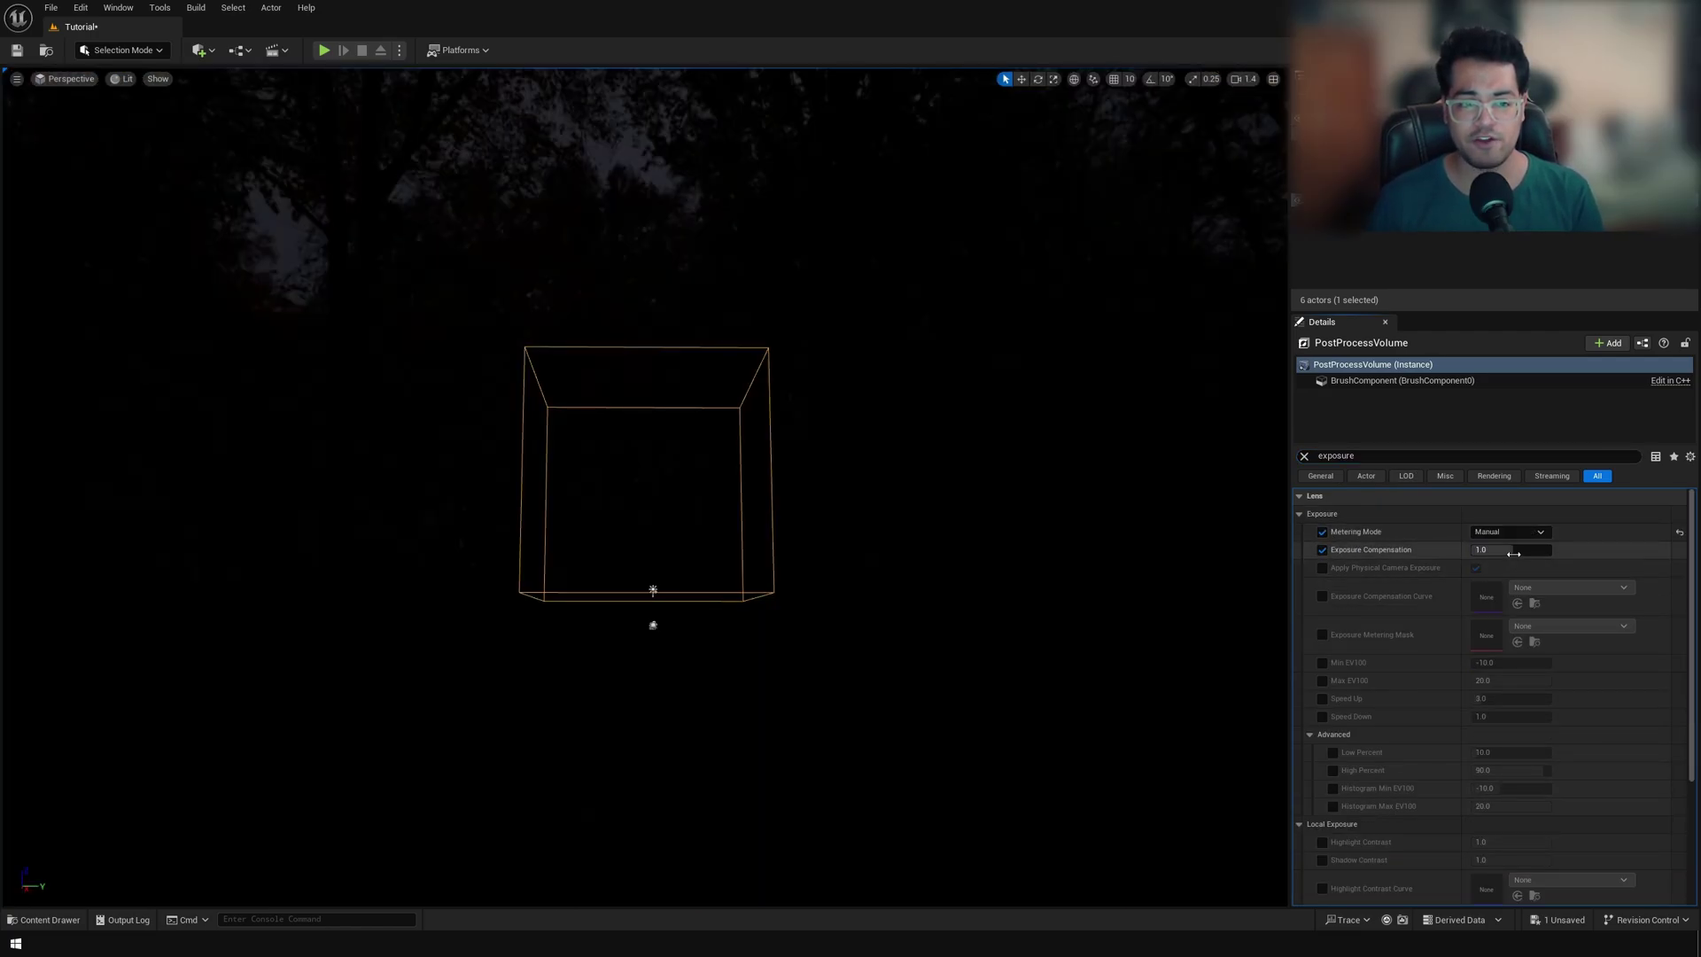
click(1506, 550)
text(10)
key(Return)
scroll(834, 559, up, 2)
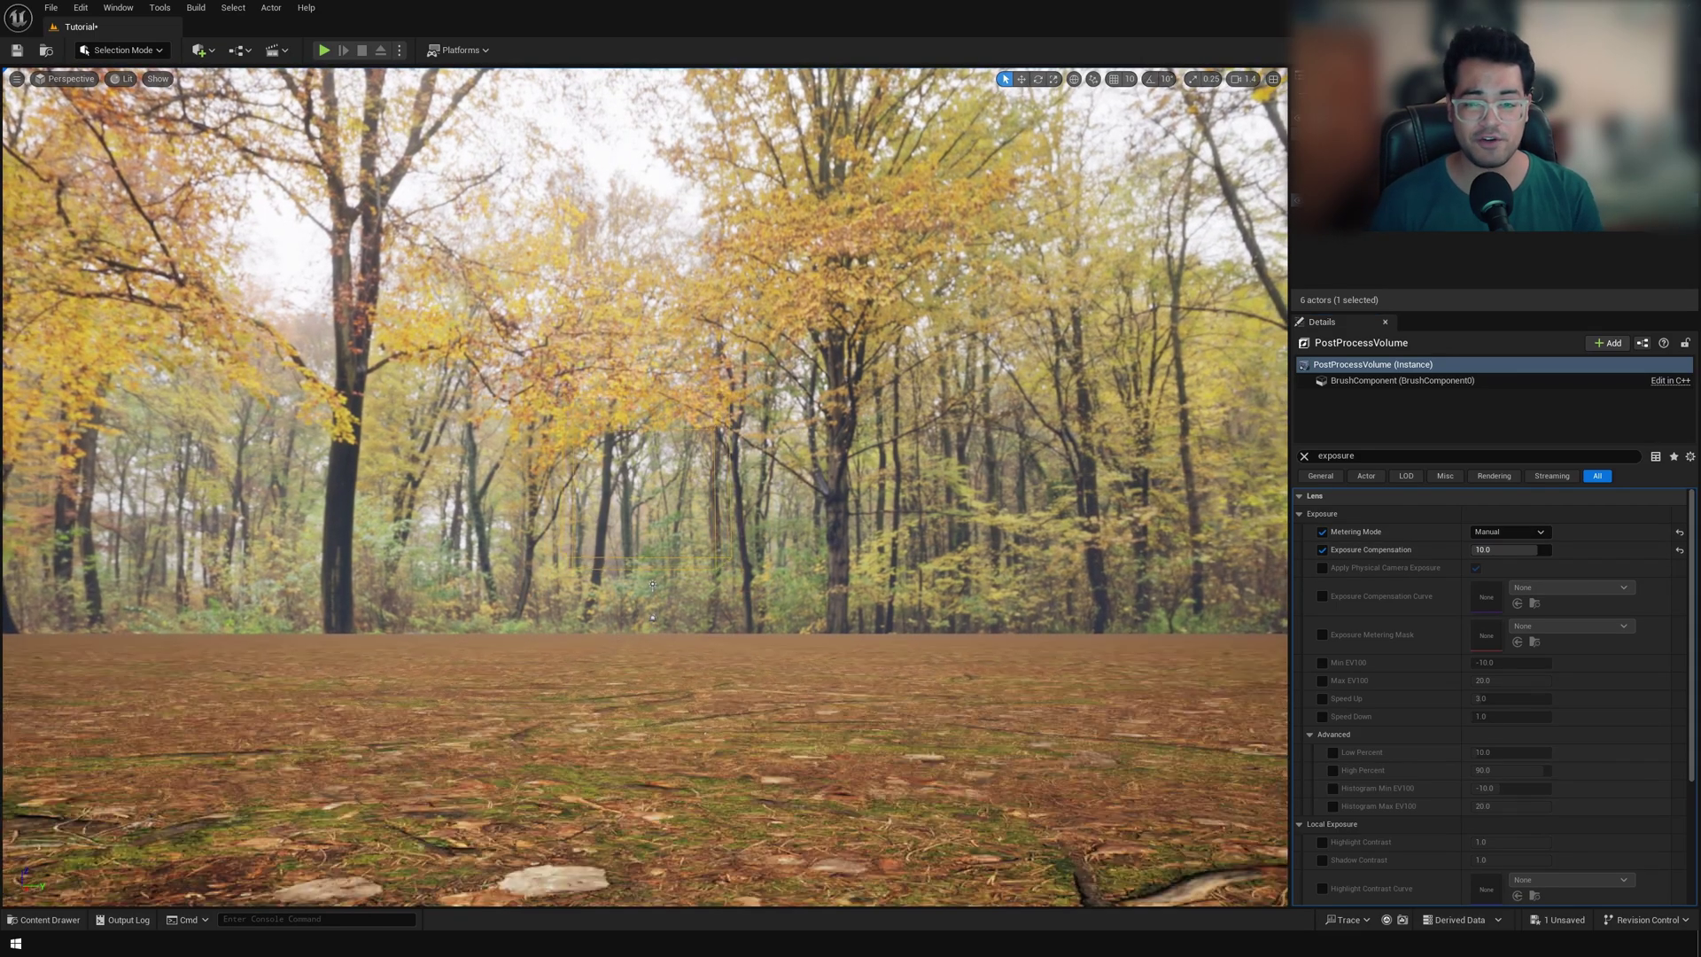
scroll(834, 559, down, 4)
Override the bloom method, intensity, threshold and convolution scatter dispersion, with the method set to Convolution and the dispersion at 1.0
click(1304, 455)
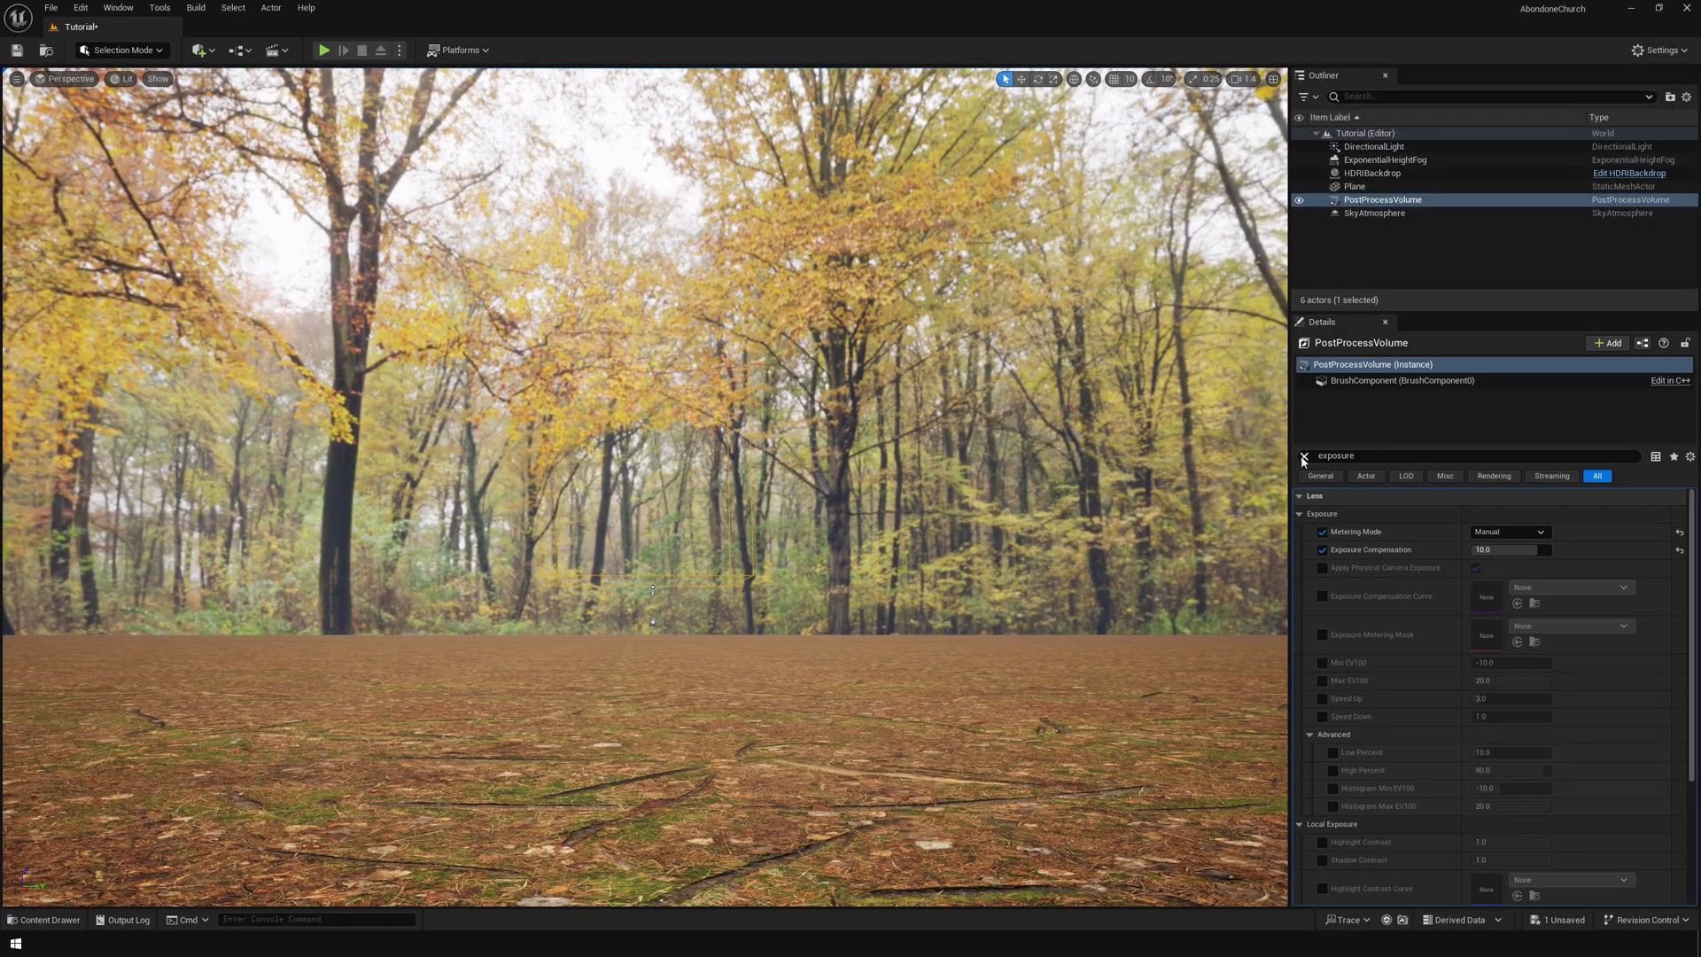
text(bloom)
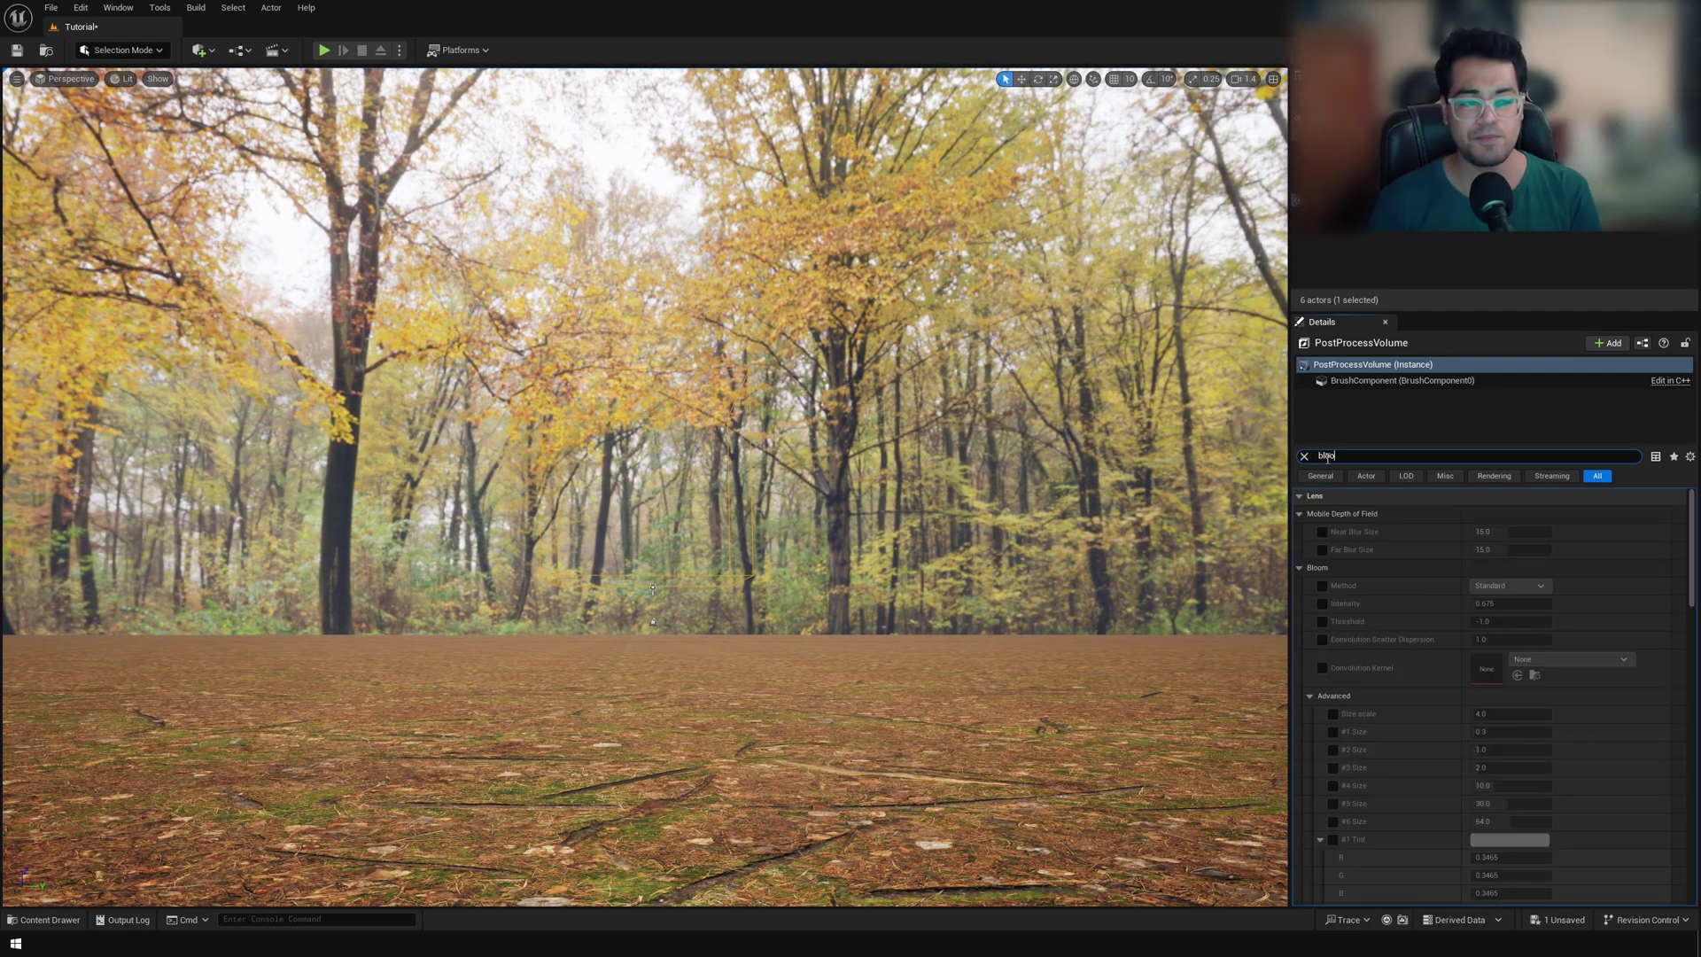
click(1323, 532)
click(1322, 549)
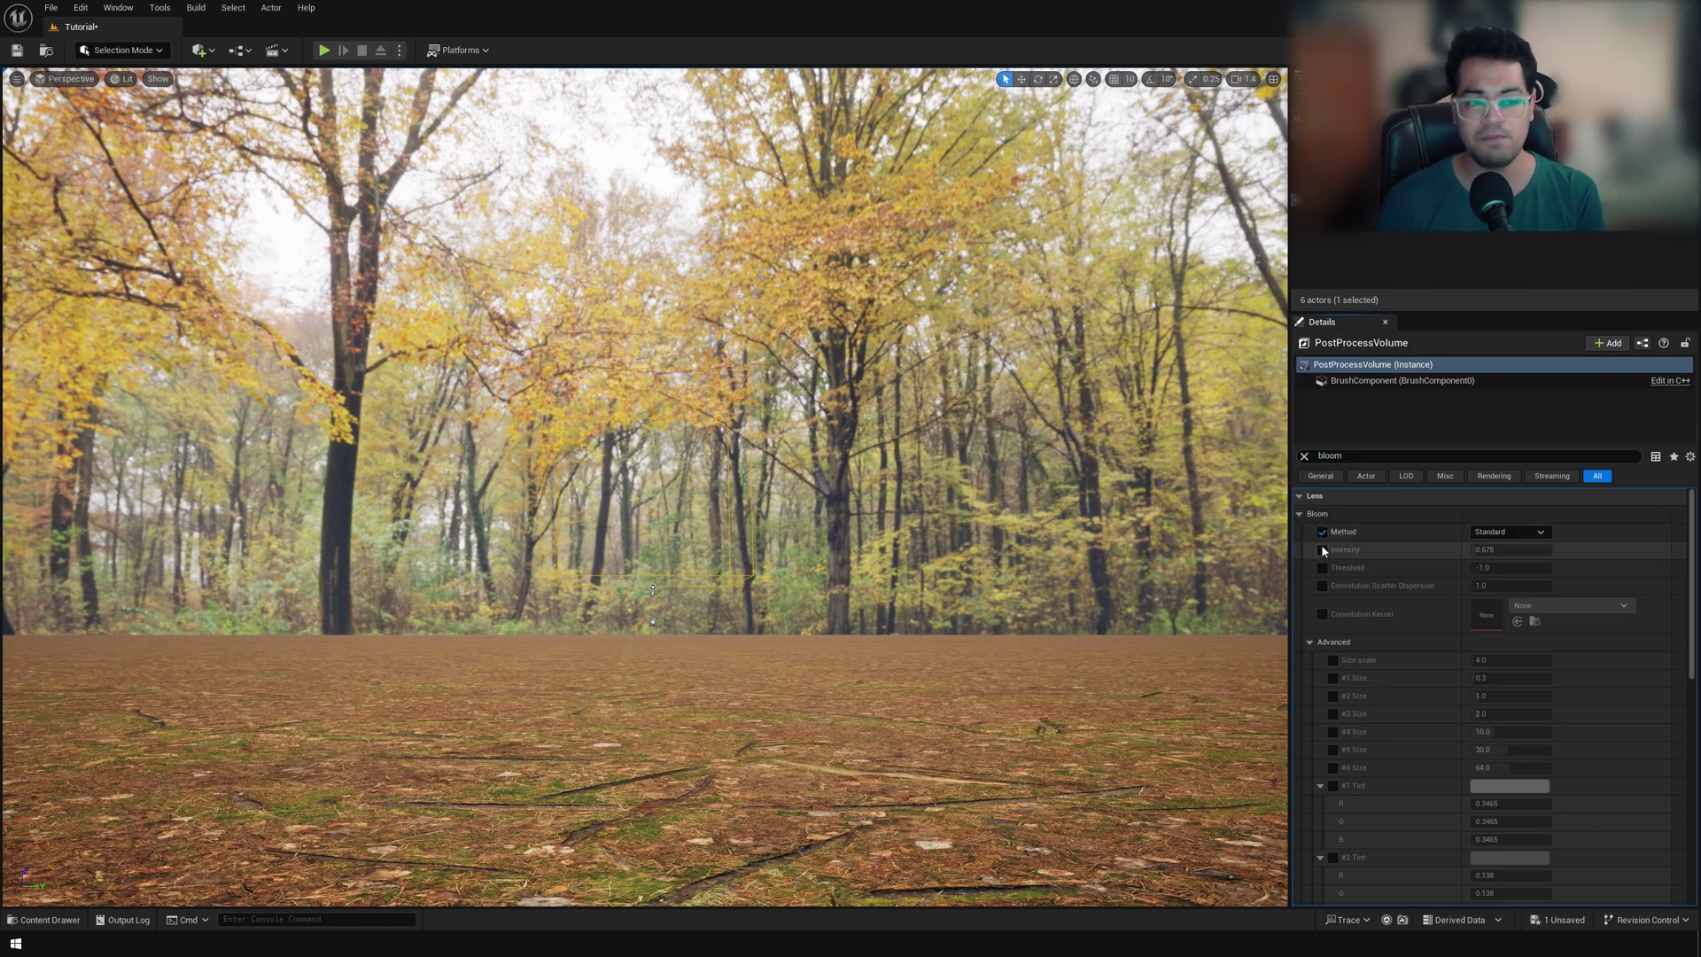
click(1324, 568)
click(1322, 586)
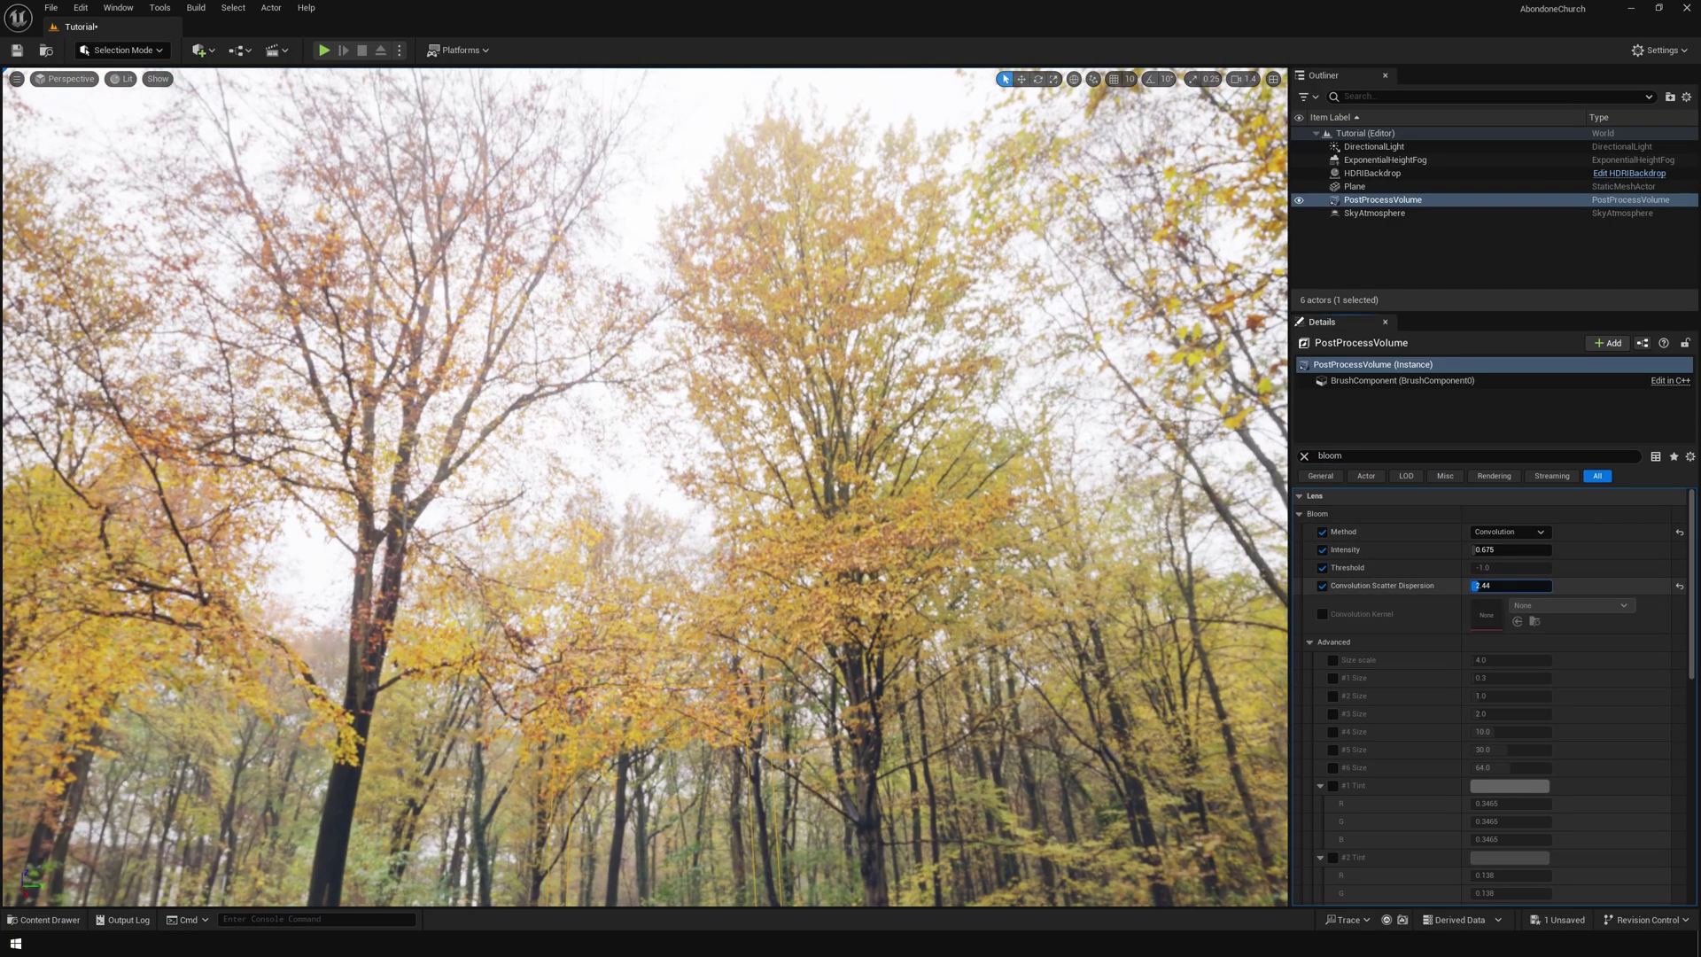
drag(1478, 586, 1474, 585)
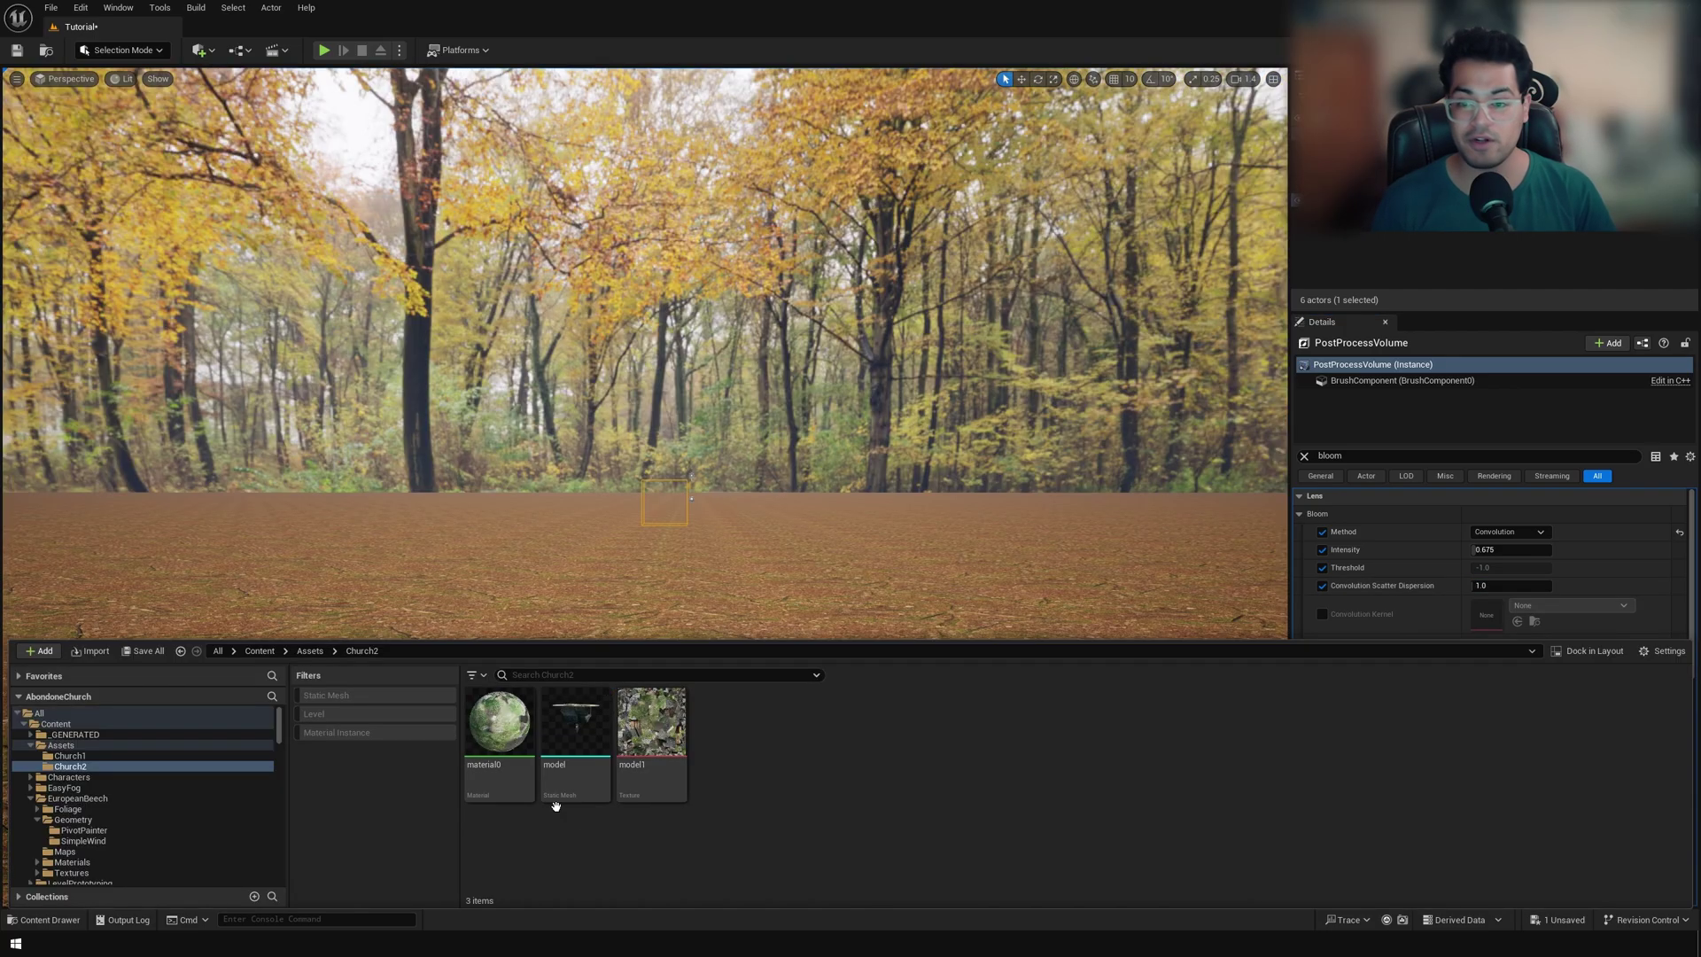
Place the Church2 model mesh upright on the ground plane, rotated 180° about X and scaled to 110
drag(558, 788, 523, 372)
alt+drag(1191, 613, 680, 635)
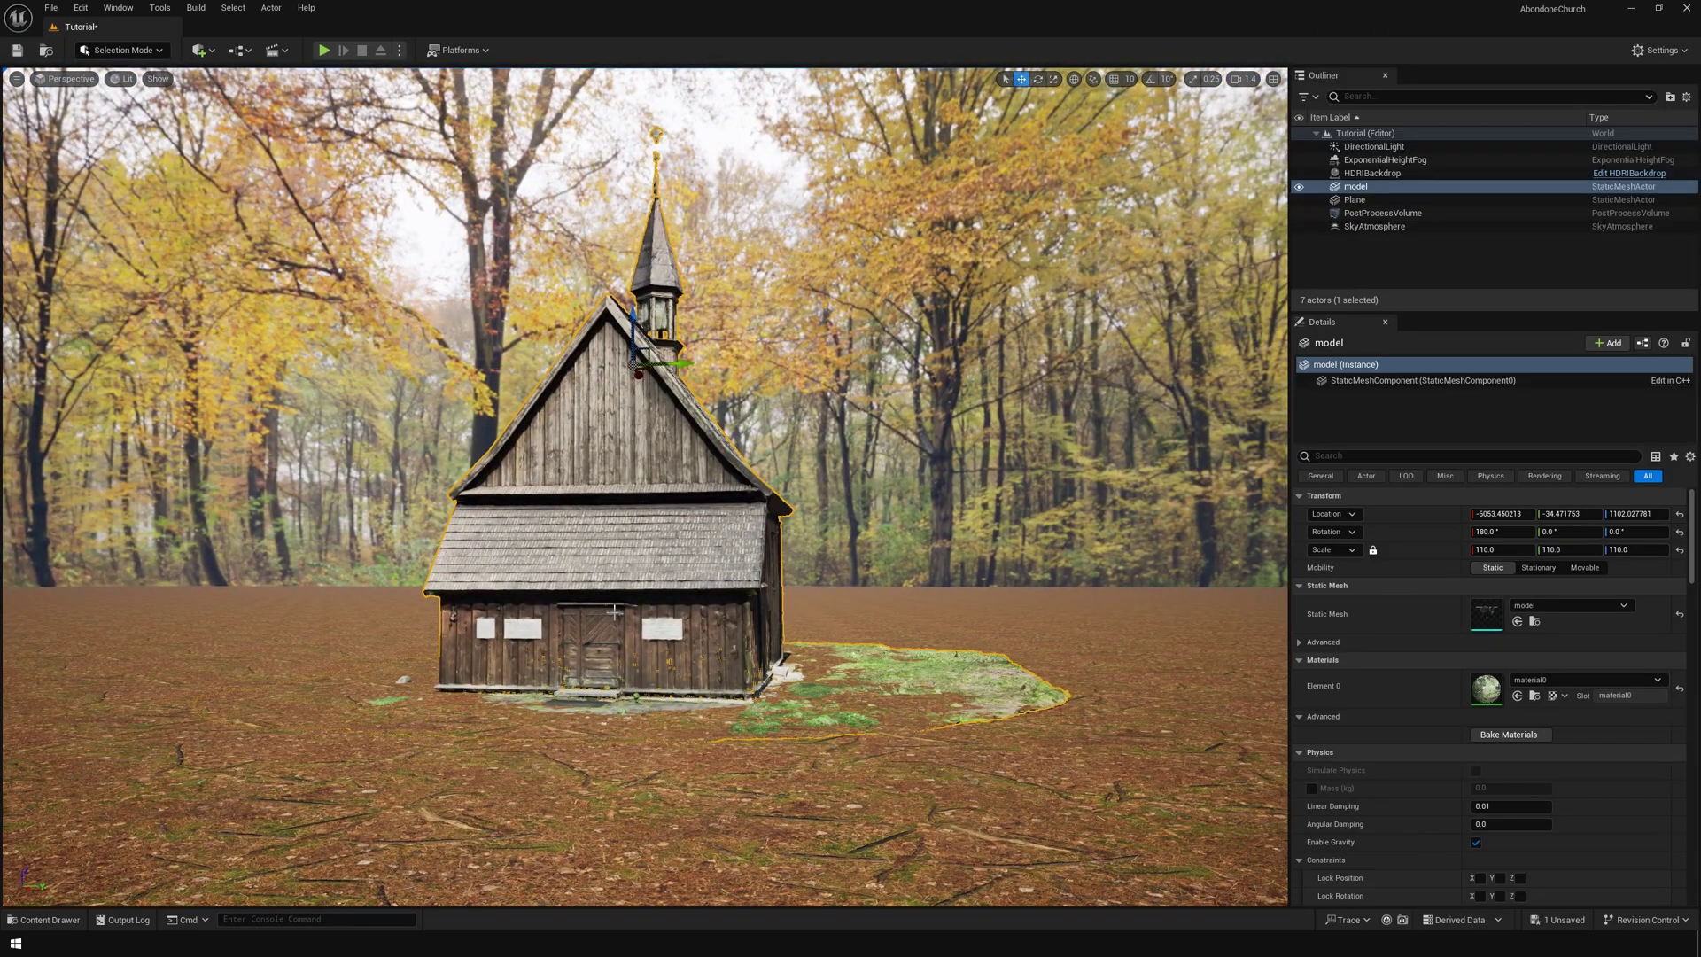
Rotate the church about 78° around its vertical axis and lower it slightly to a Z location of about 1097
key(e)
drag(665, 376, 596, 376)
drag(622, 386, 700, 377)
key(w)
drag(634, 307, 634, 312)
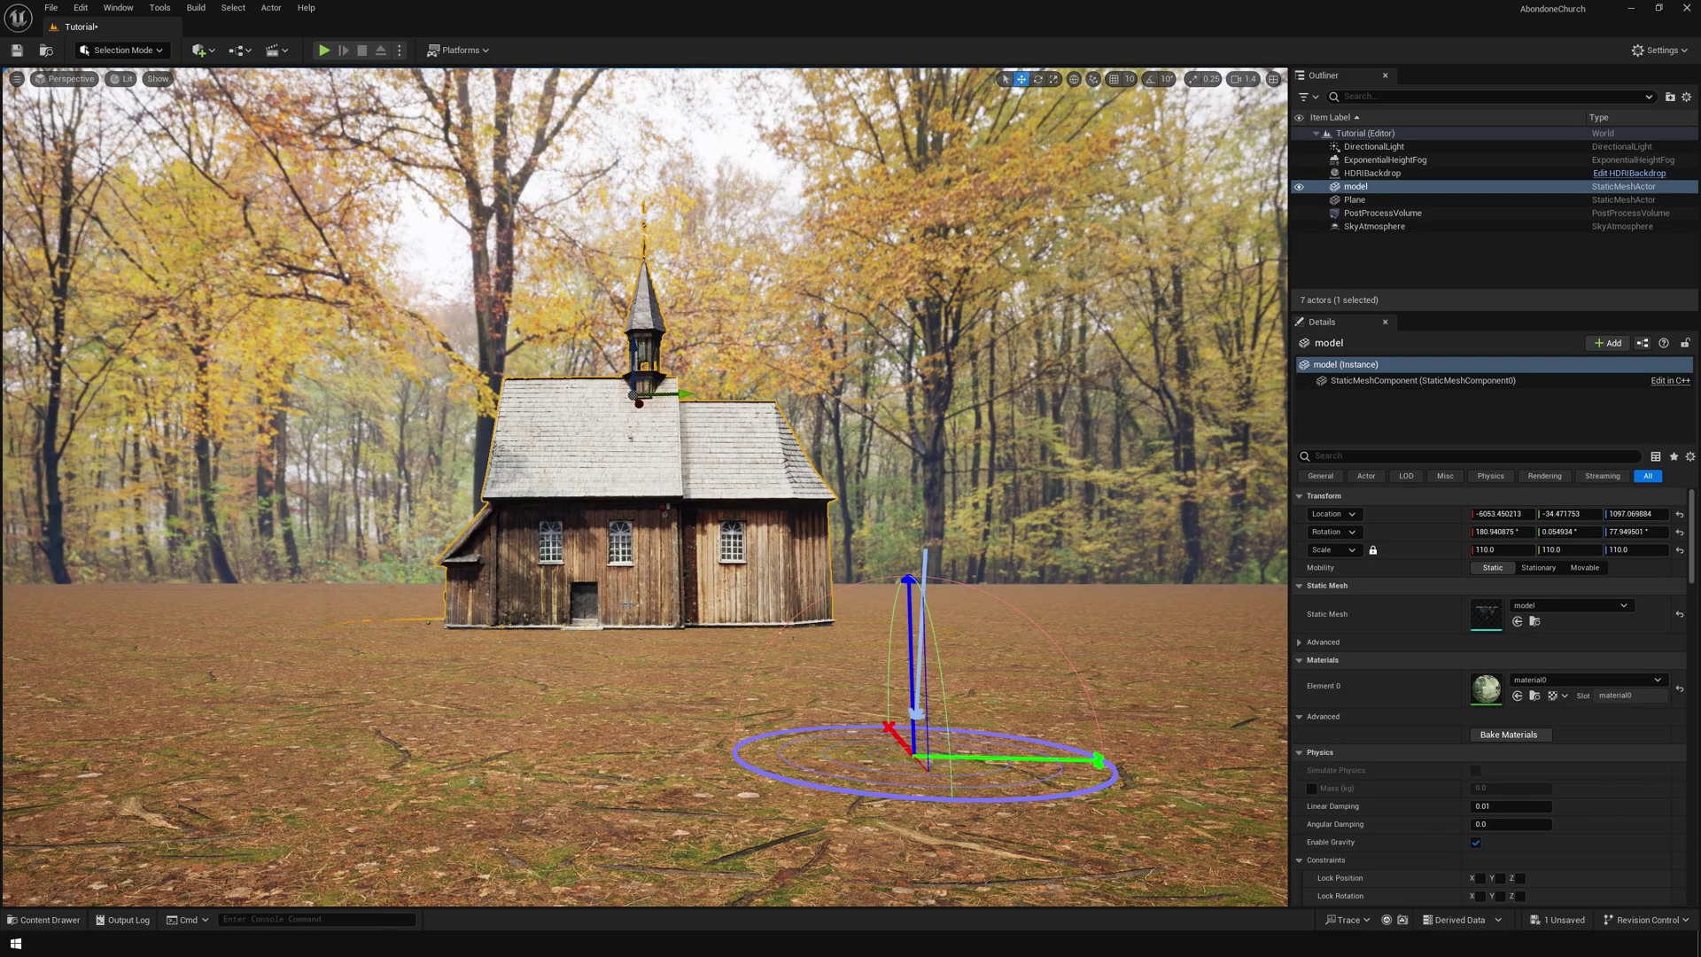
Rotate the directional light so sunlight grazes the church roof and leaves the front wall in shade
key(ctrl+l)
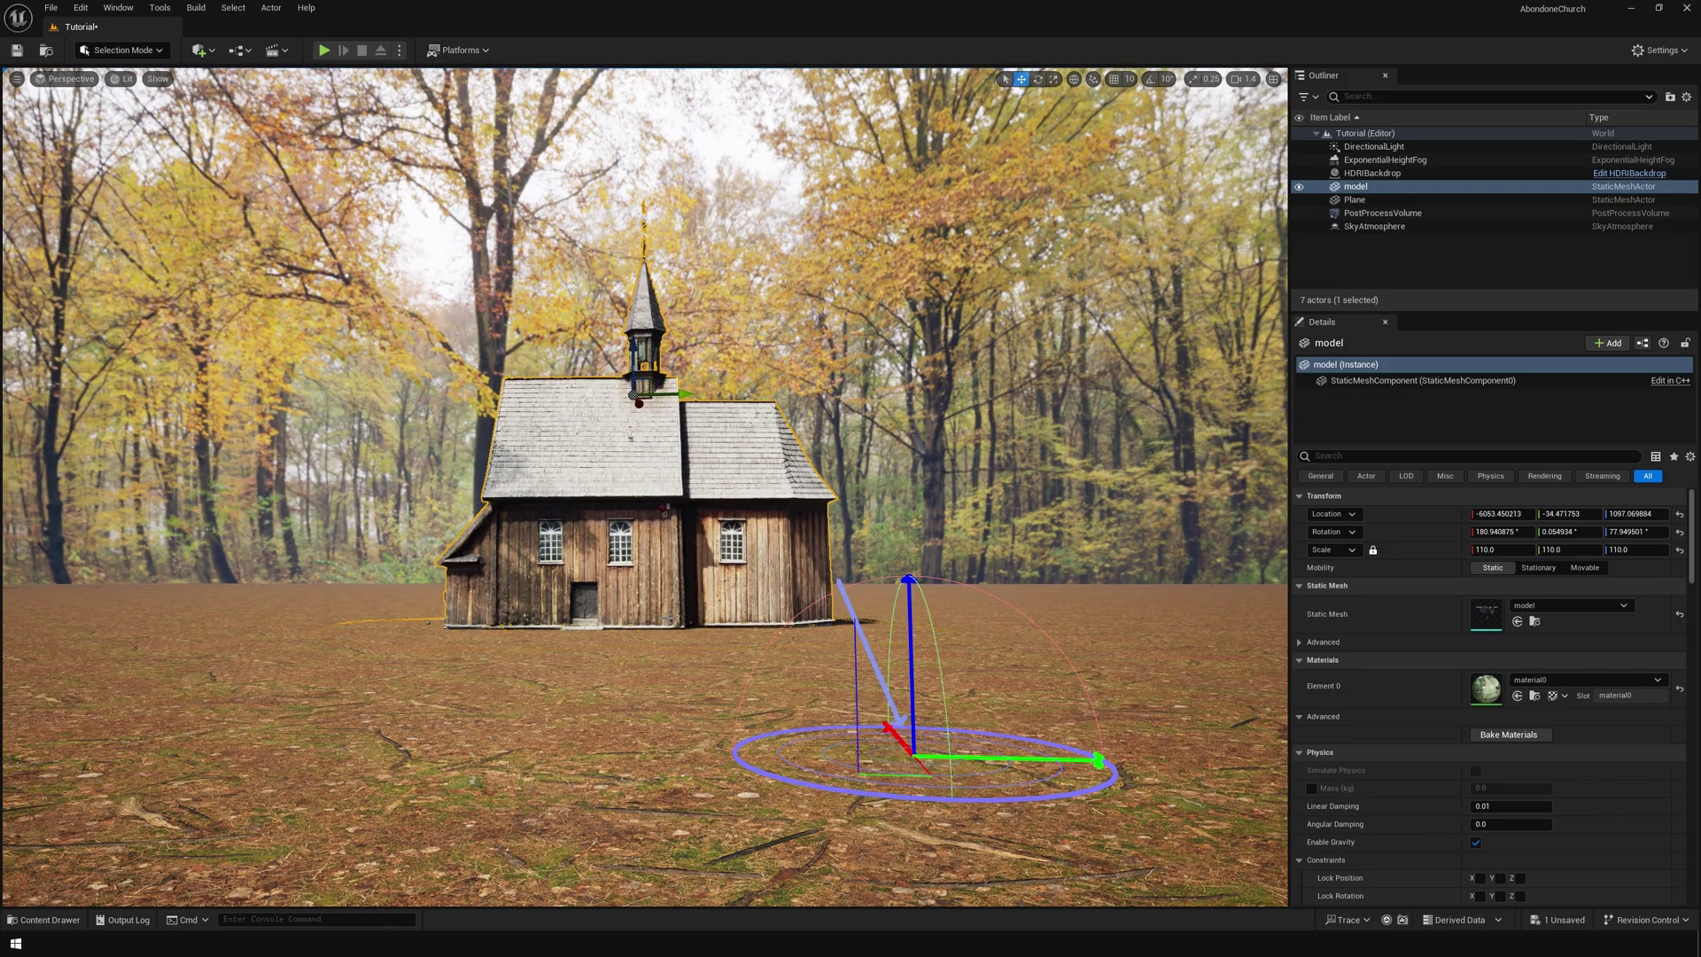
key(ctrl+l)
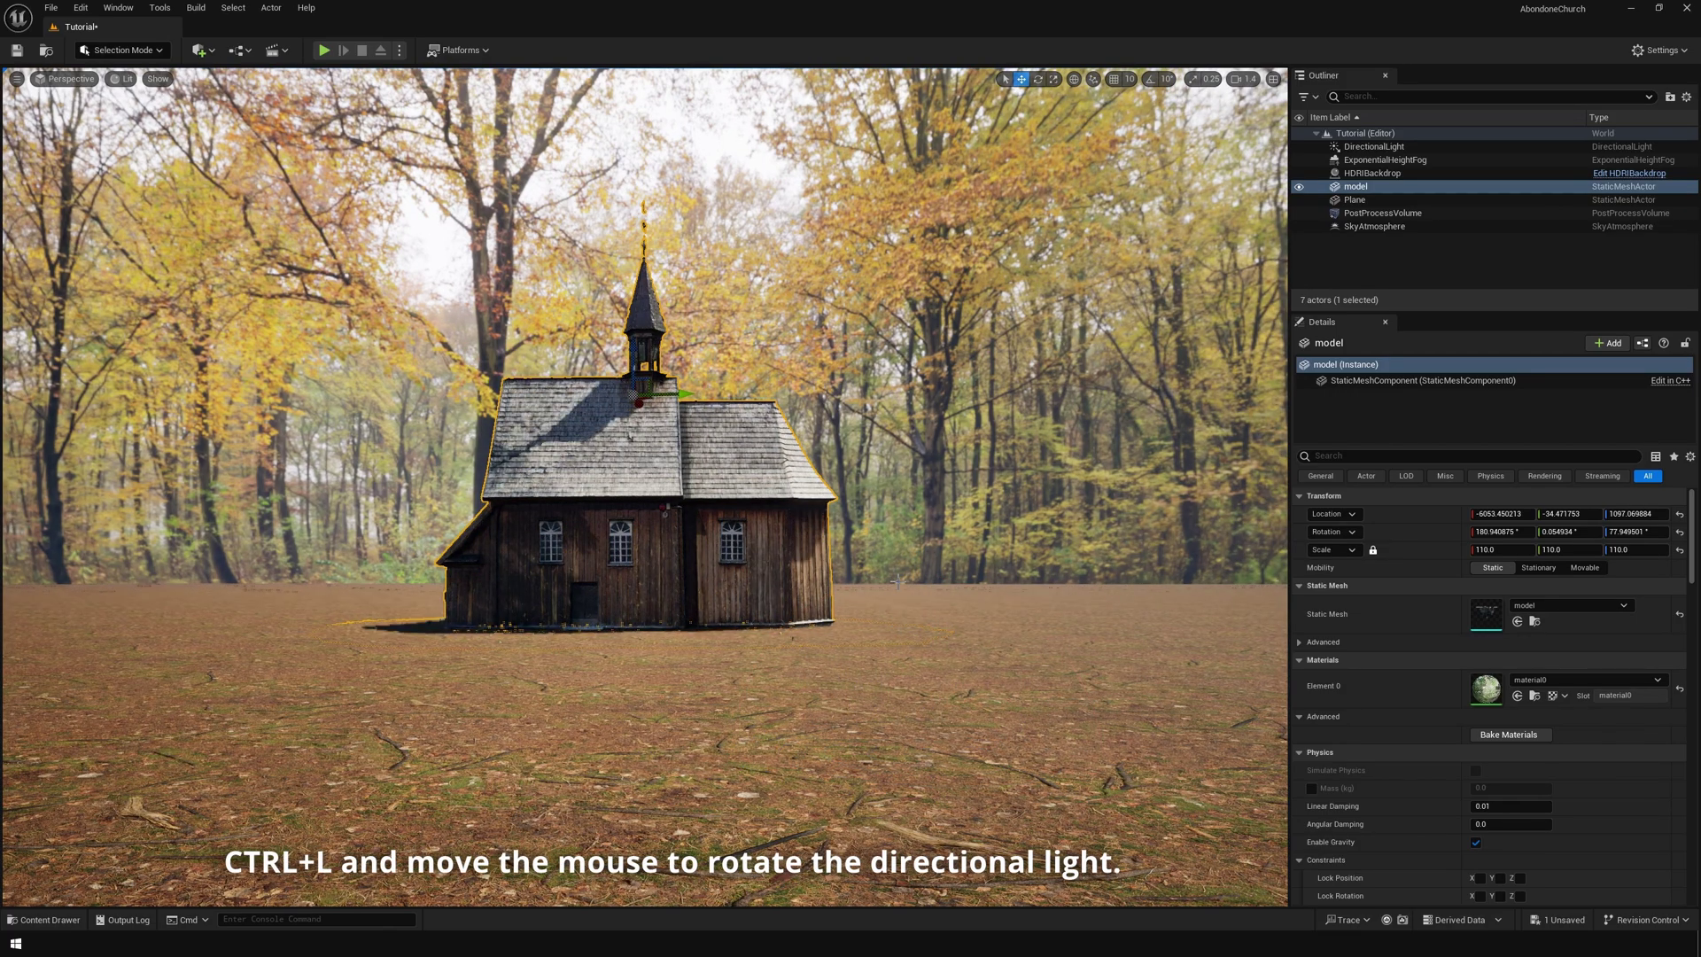
key(ctrl+l)
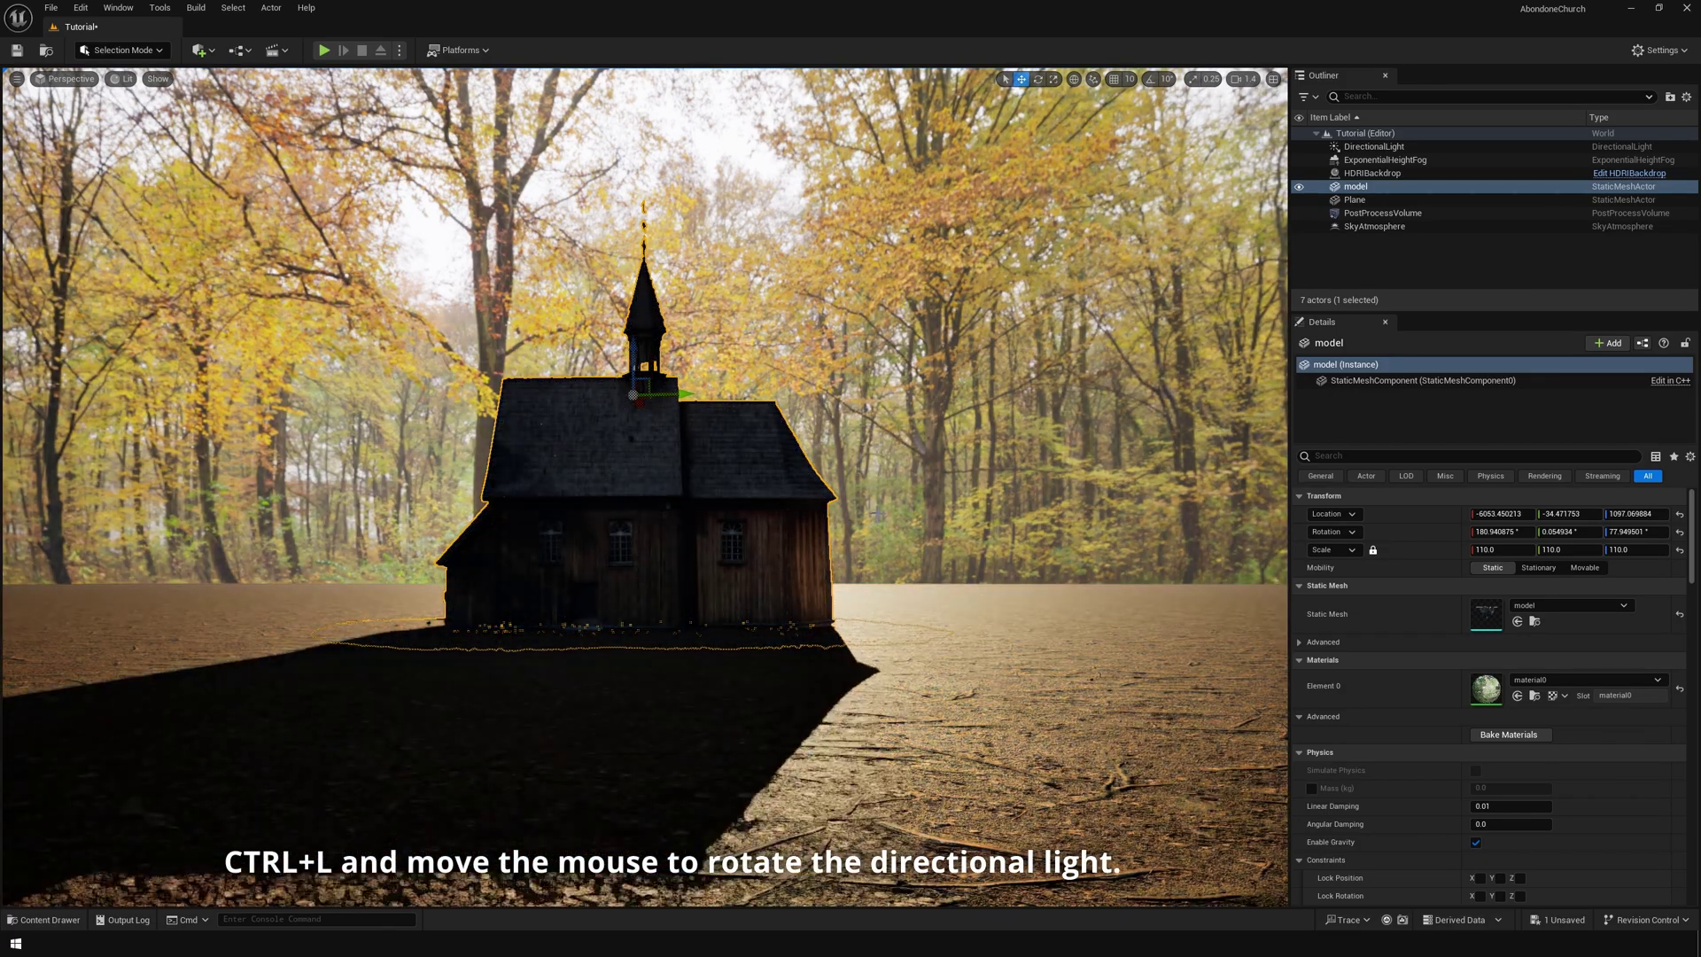
key(ctrl+l)
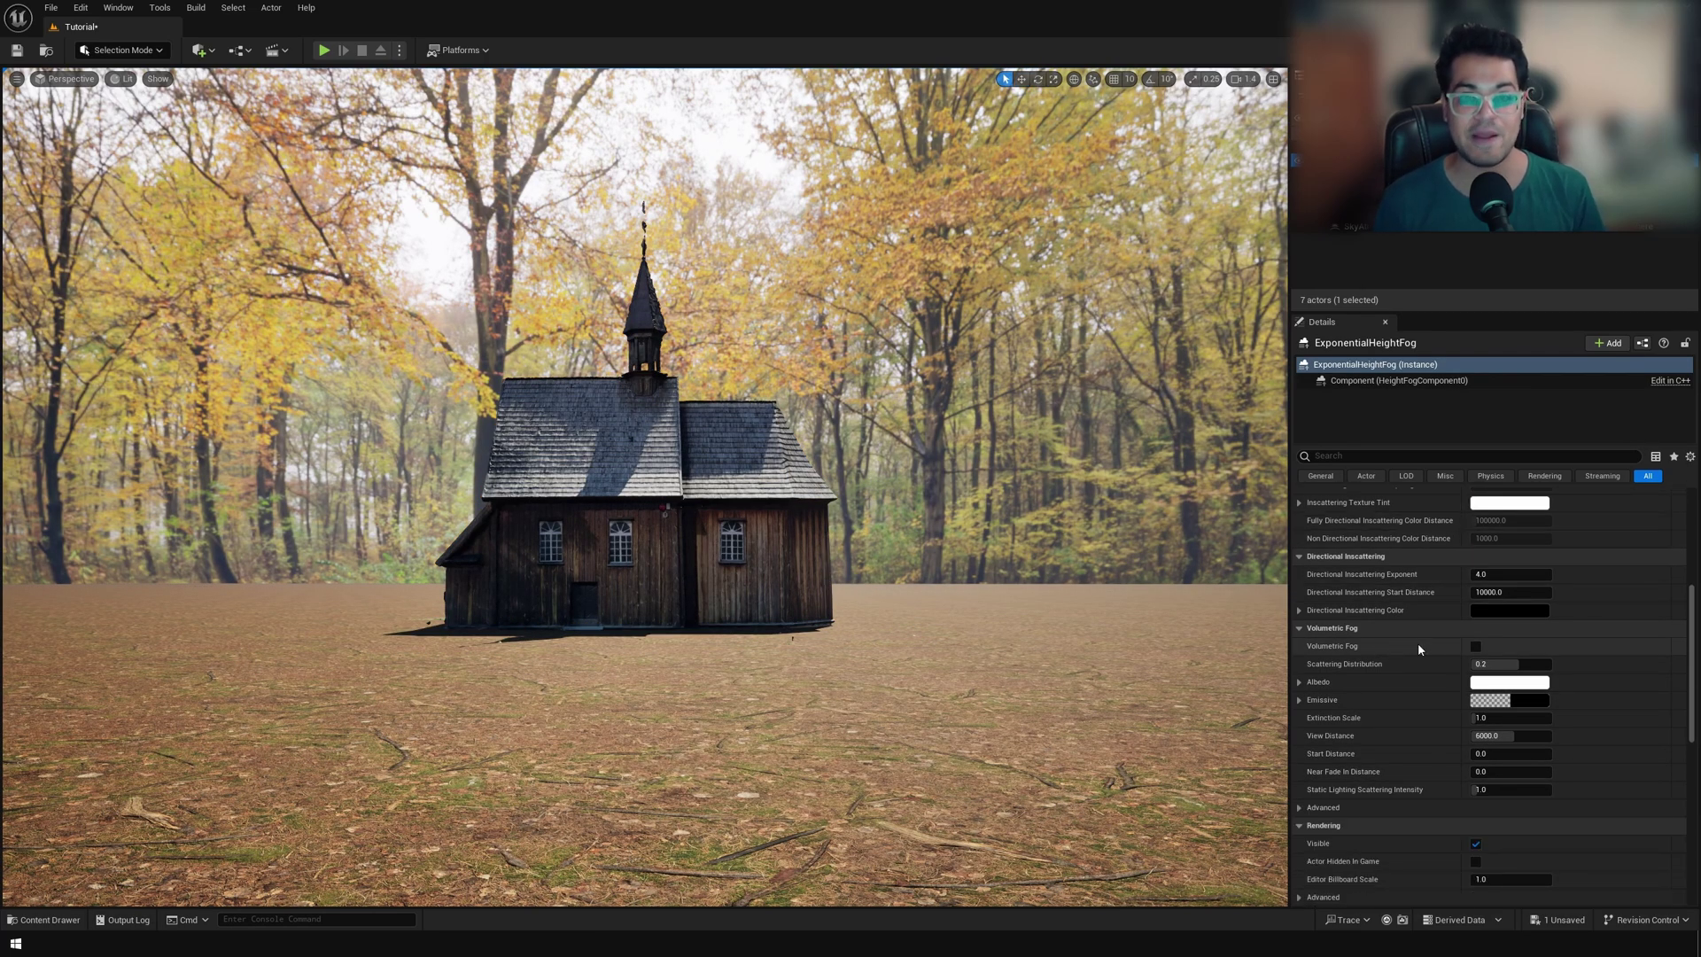
Enable Volumetric Fog on the exponential height fog and set its View Distance to 10000
click(1475, 648)
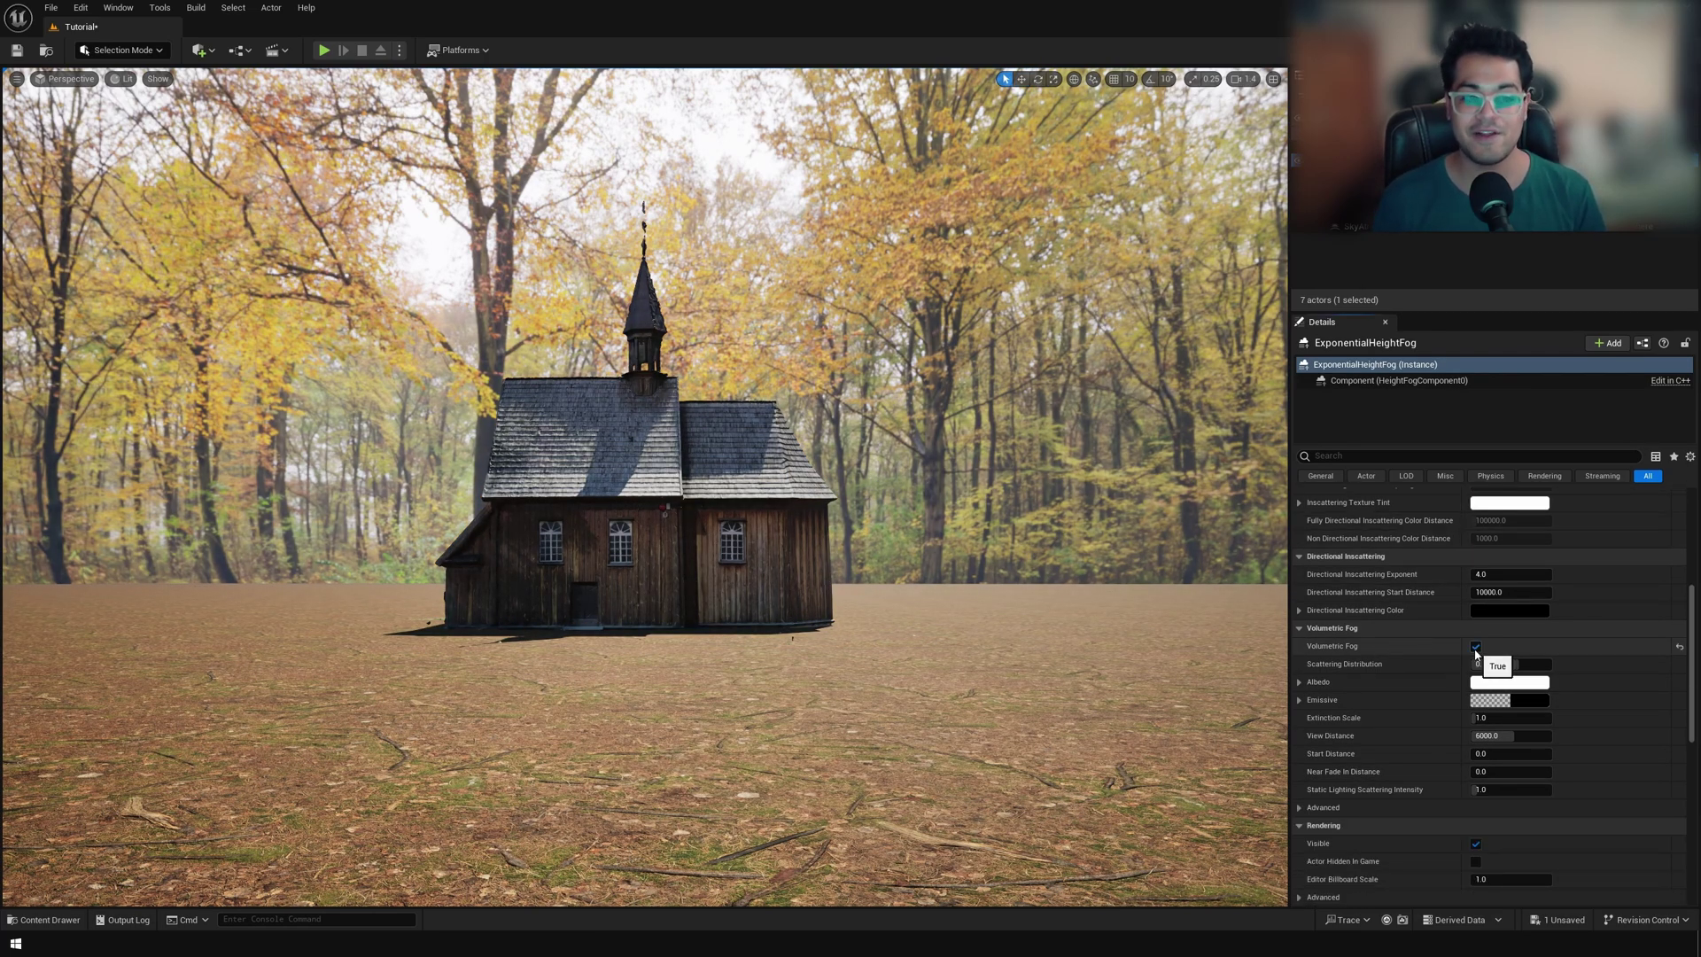
click(1500, 734)
text(10000)
key(Return)
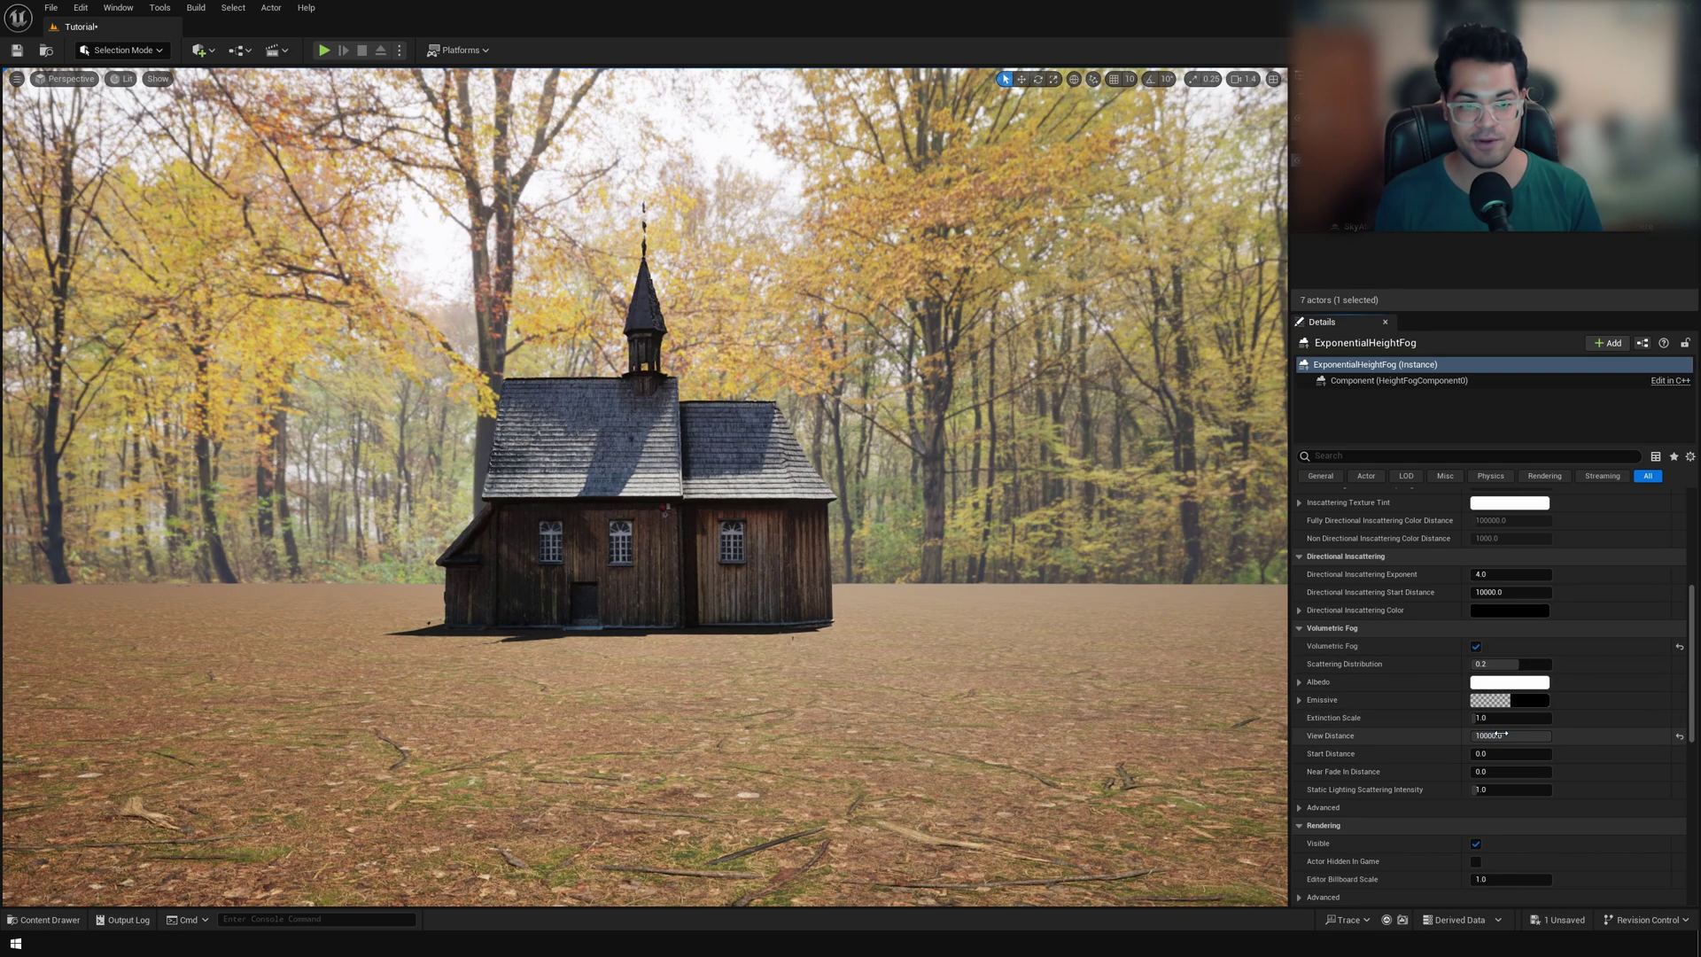
Set the directional light's Volumetric Scattering Intensity to 4.0
click(1374, 146)
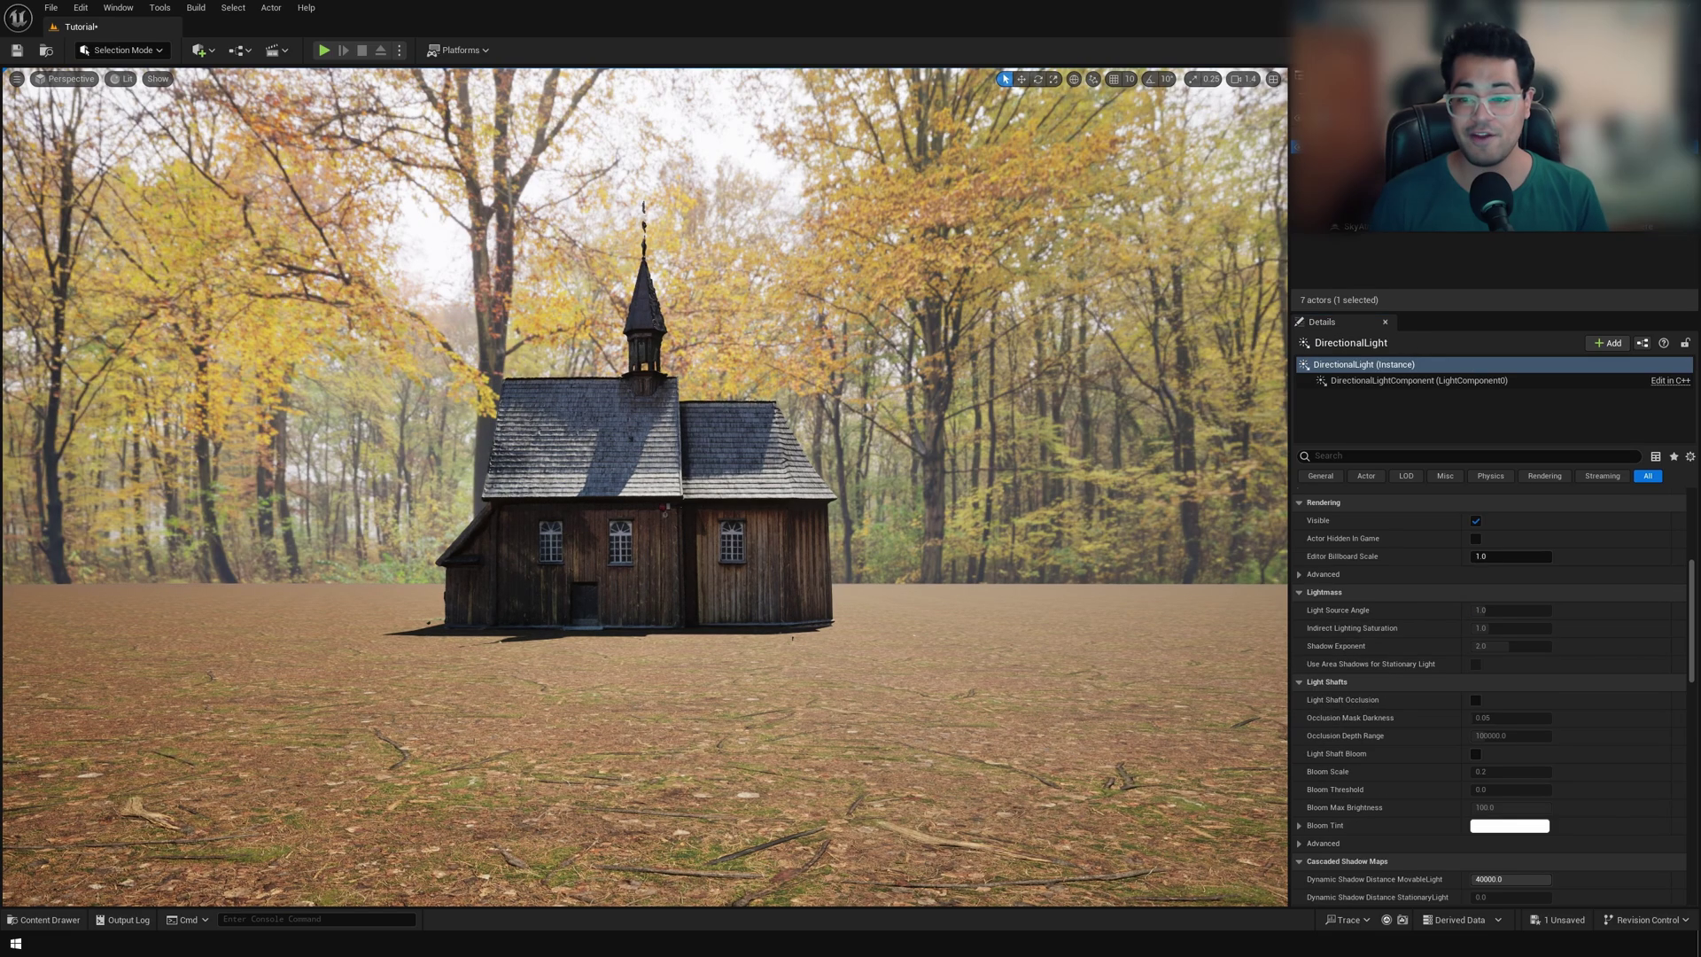
scroll(1453, 523, down, 5)
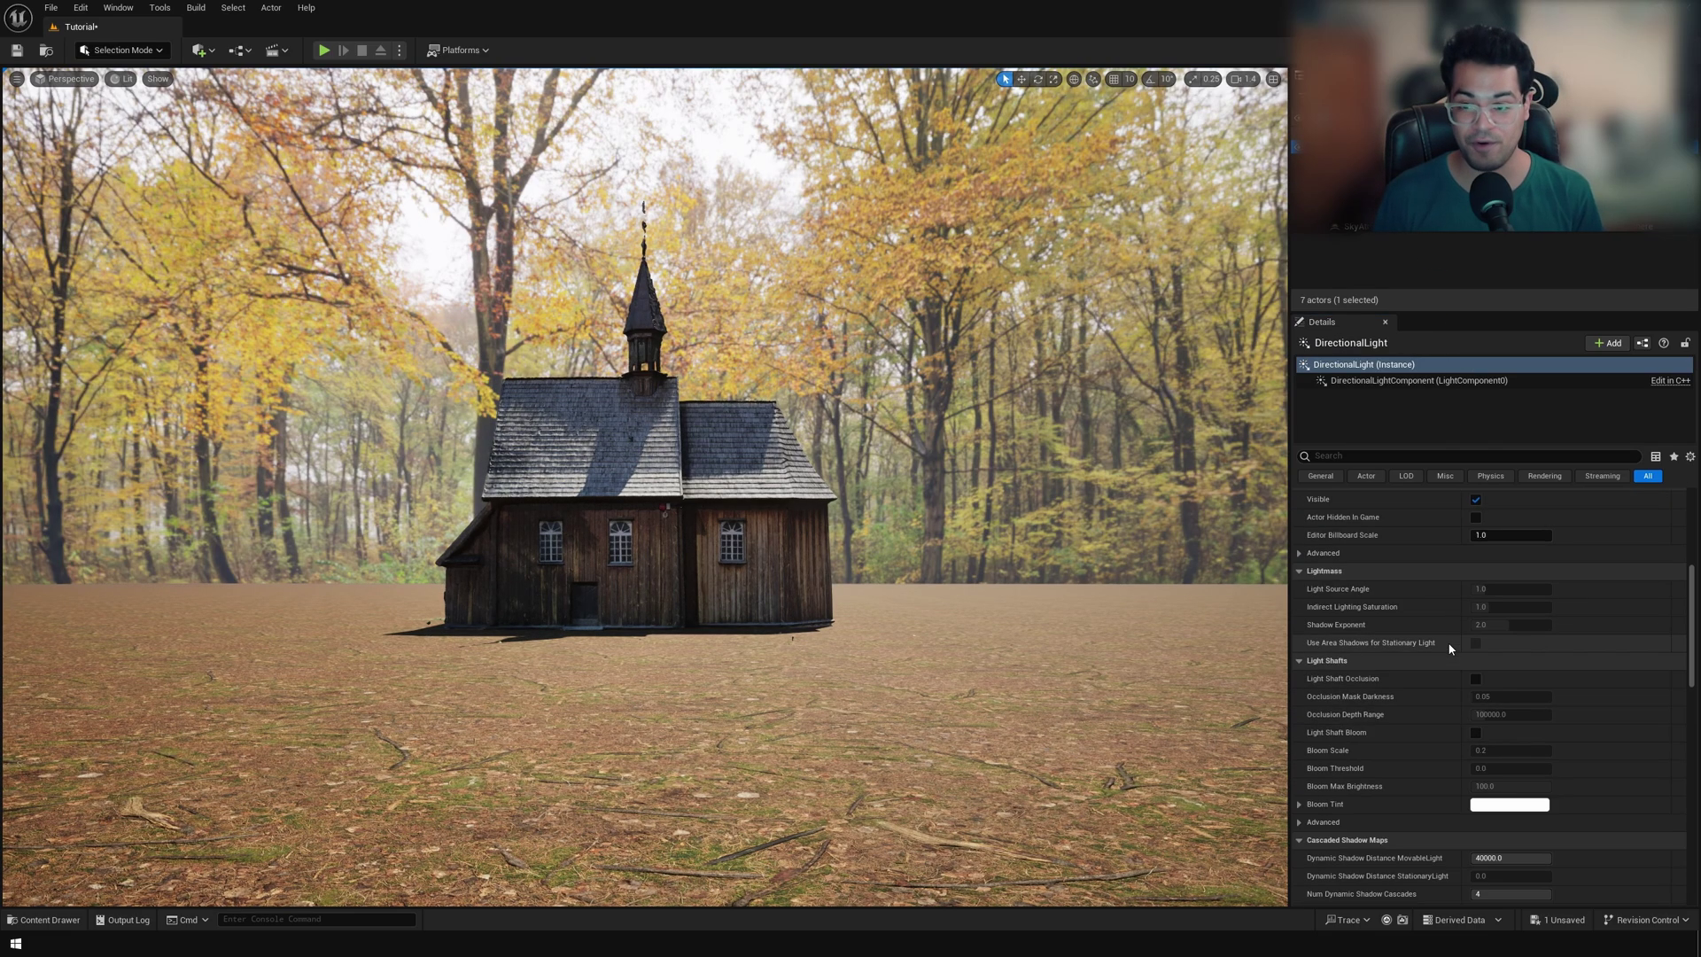
scroll(1437, 619, down, 10)
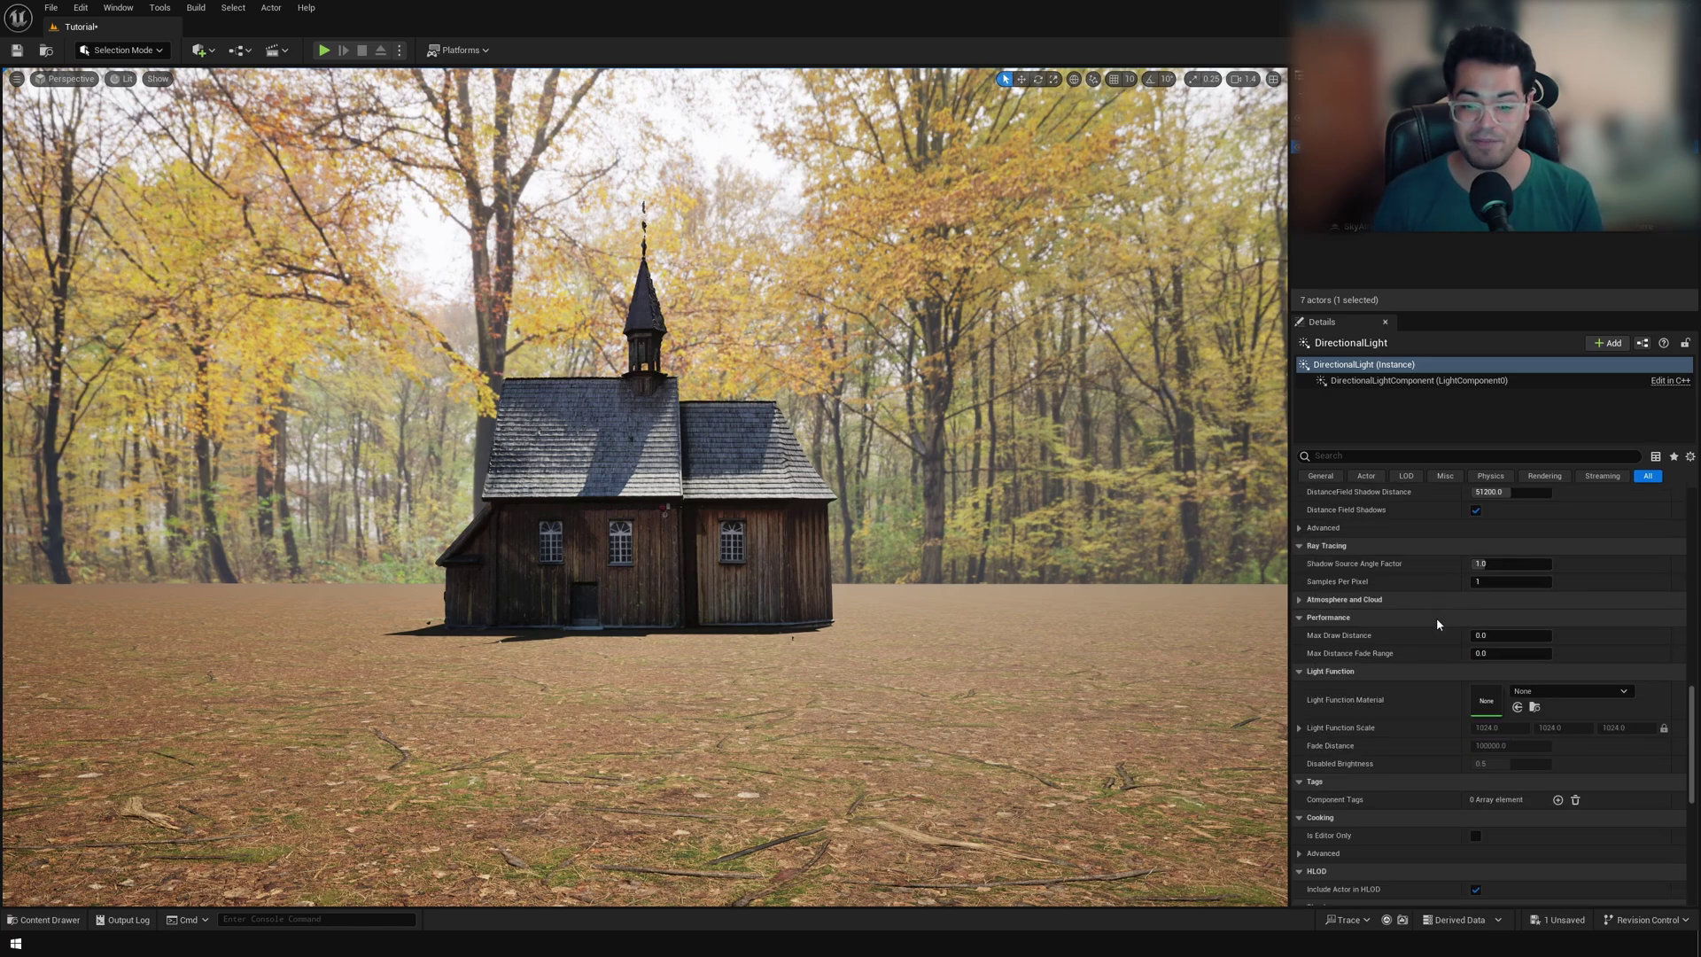
click(1408, 457)
text(scat)
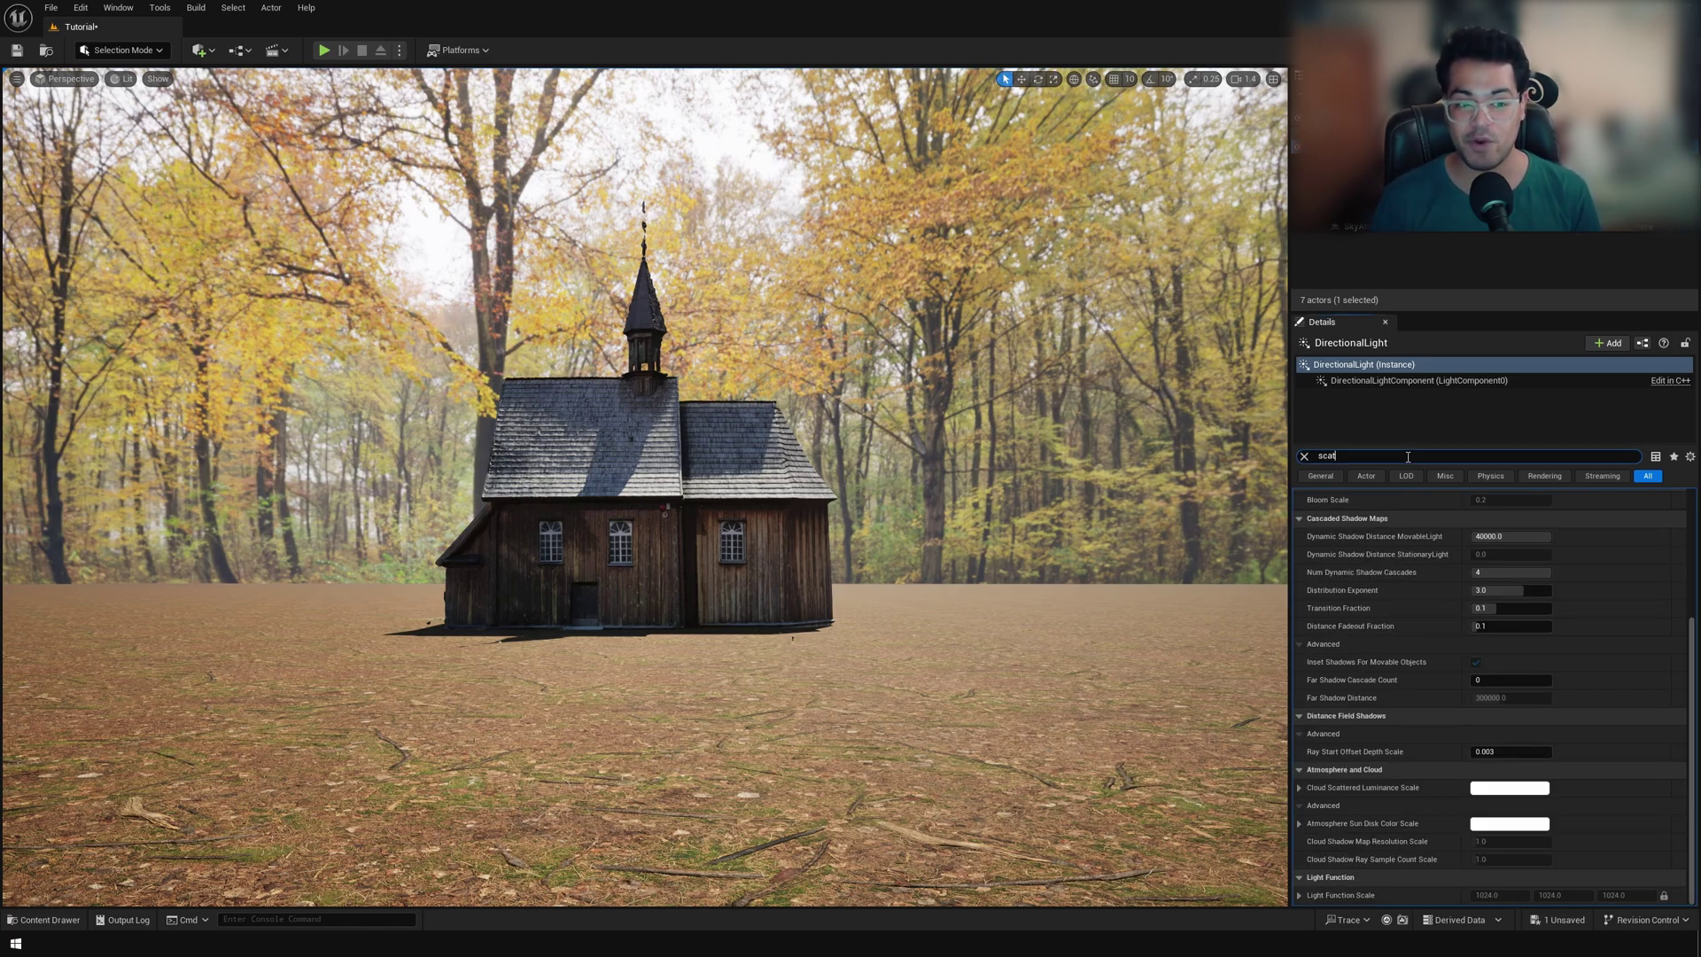
text(ter)
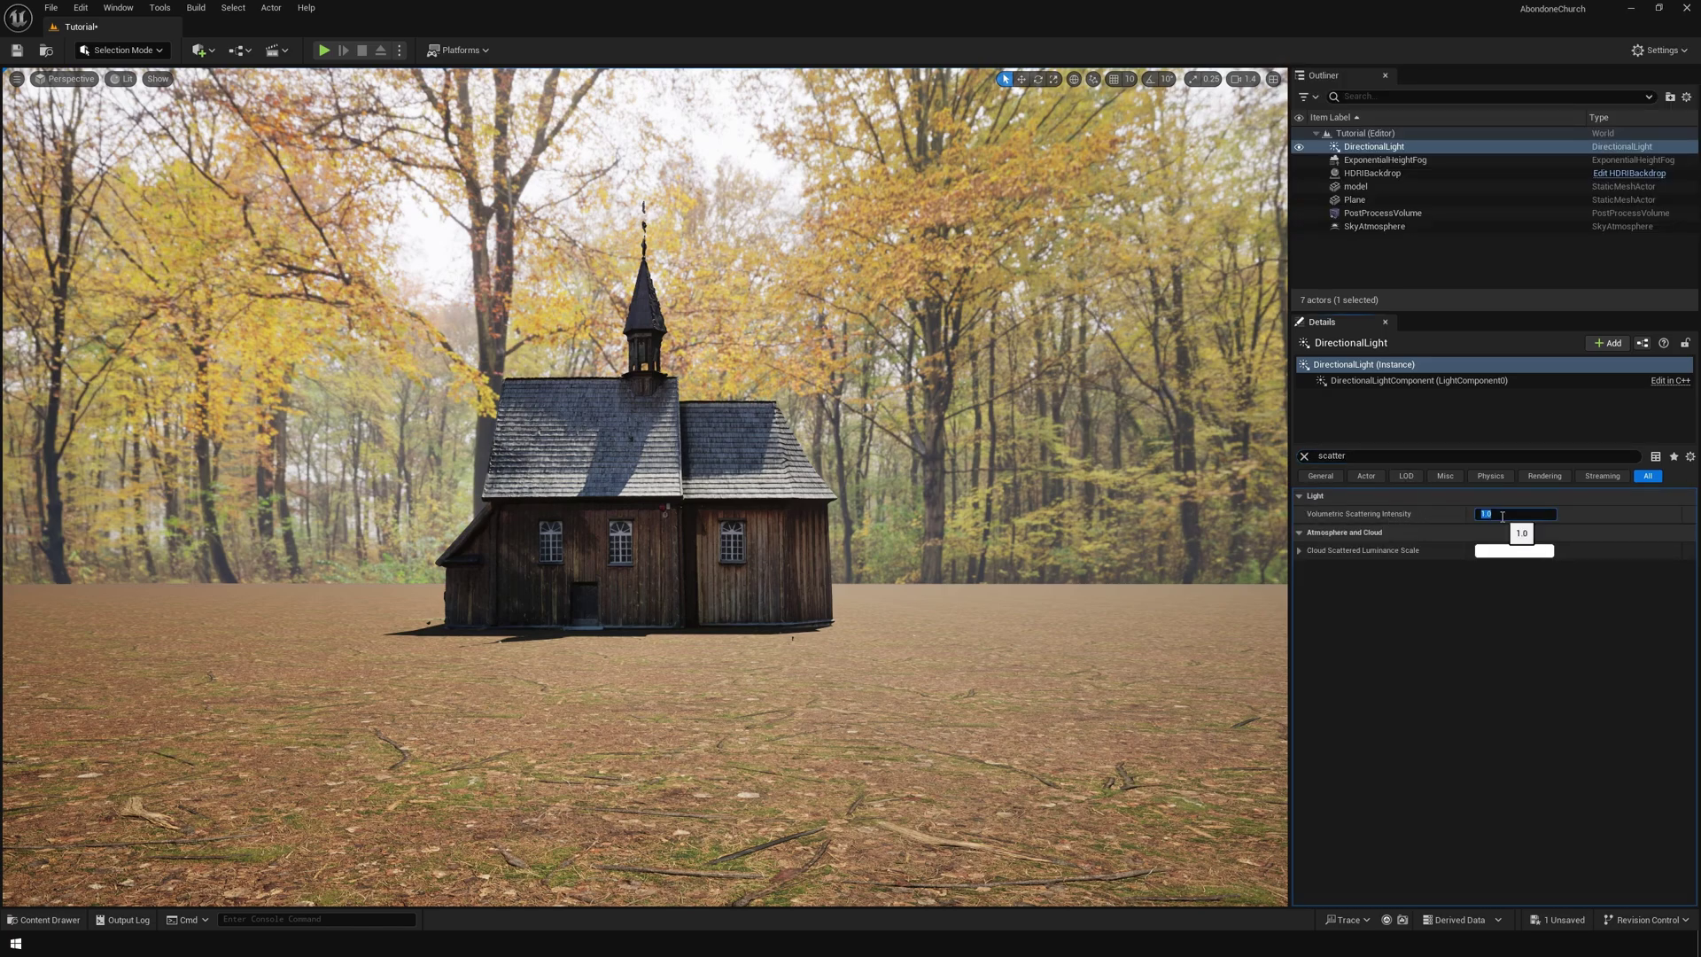
key(Return)
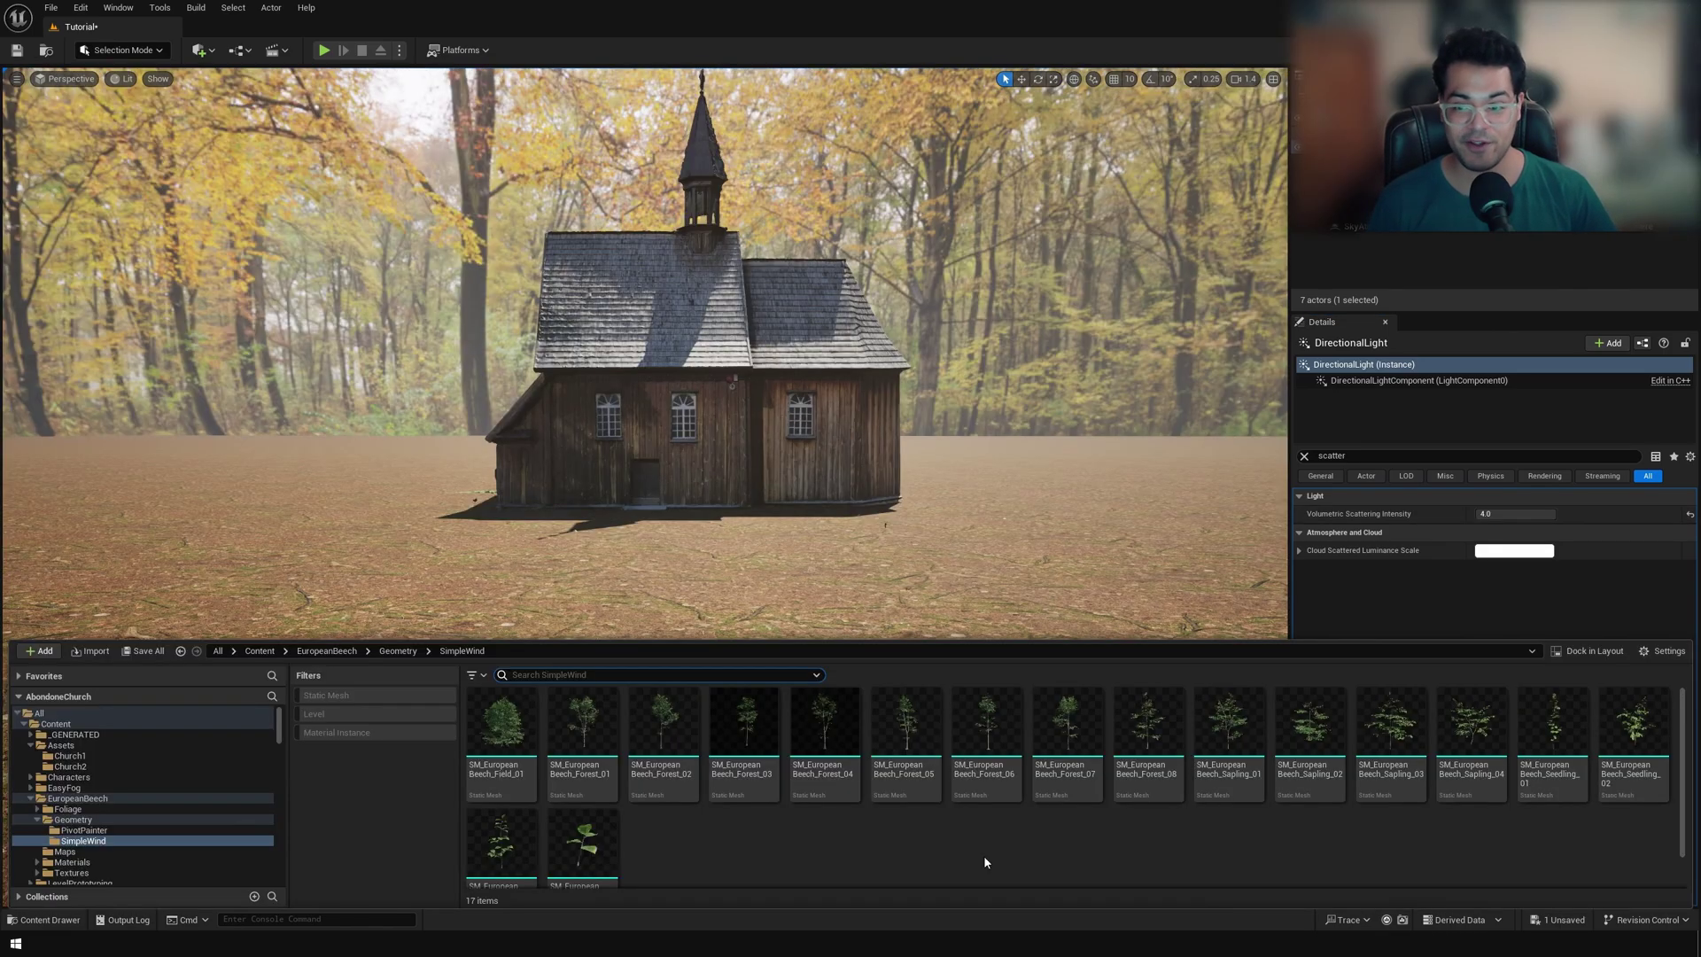
Place the SM_EuropeanBeech_Field_01 tree from the SimpleWind folder on the ground beside the church
drag(502, 722, 237, 503)
click(355, 567)
key(w)
right_drag(354, 567, 266, 567)
right_drag(573, 601, 824, 611)
key(w)
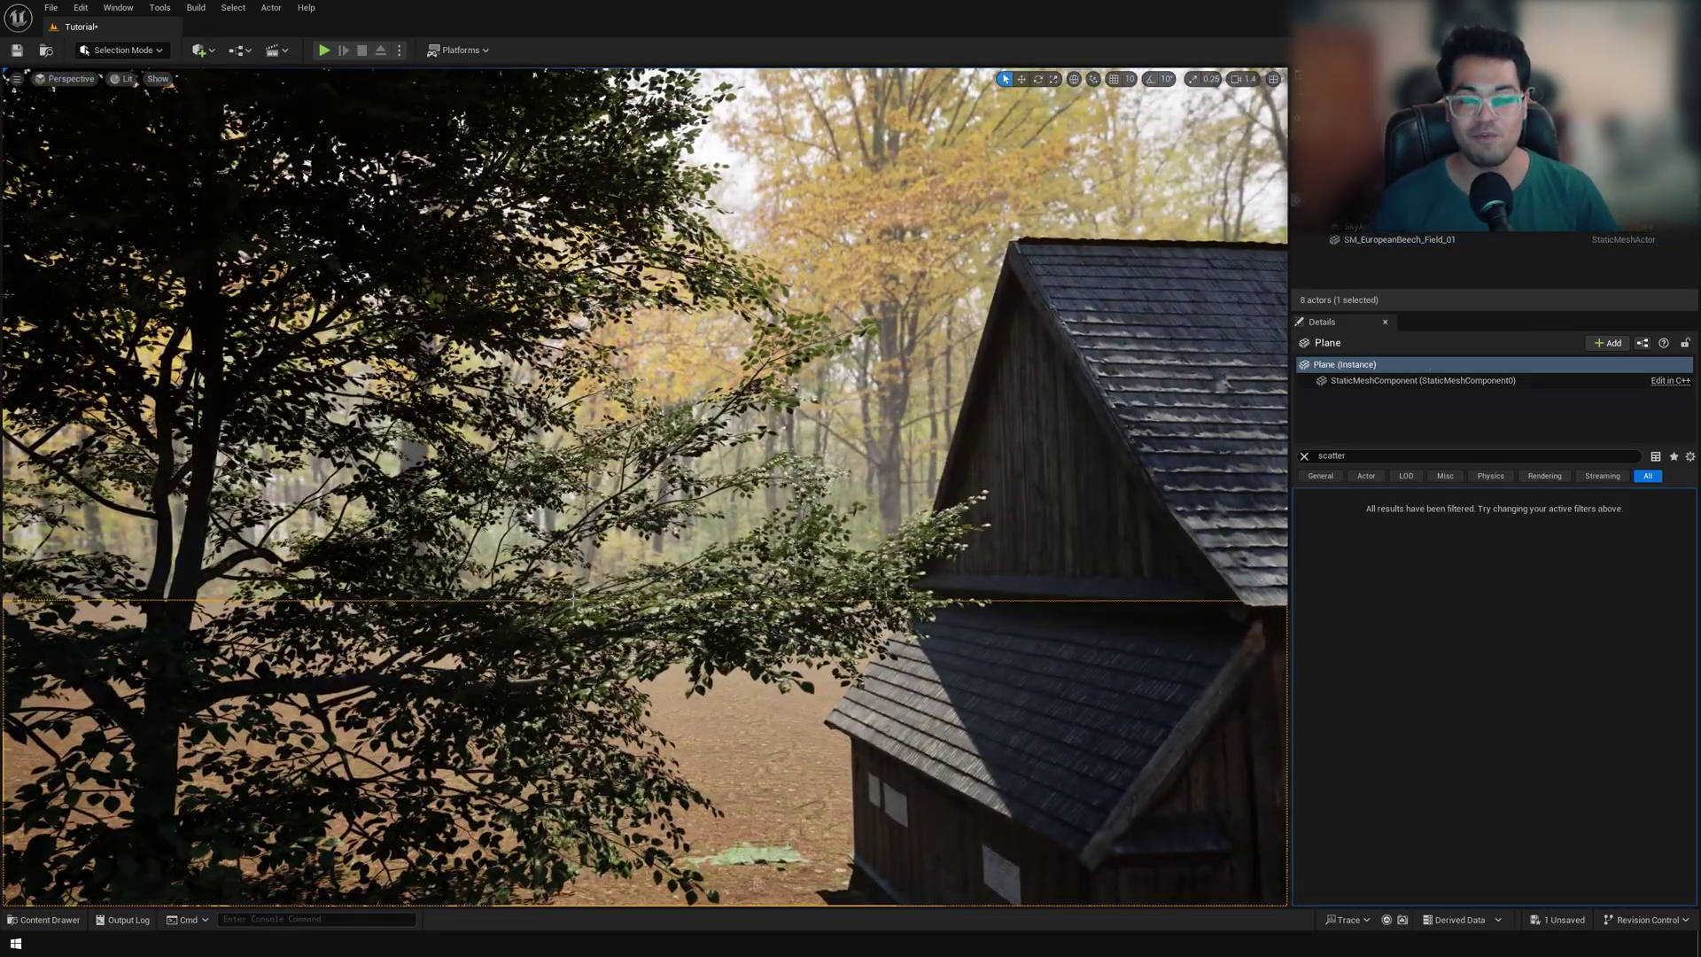
Find the BP_GlobalFoliageActor_UE5 blueprint by searching for "global" and place it on the ground in front of the church
key(w)
right_drag(697, 639, 677, 648)
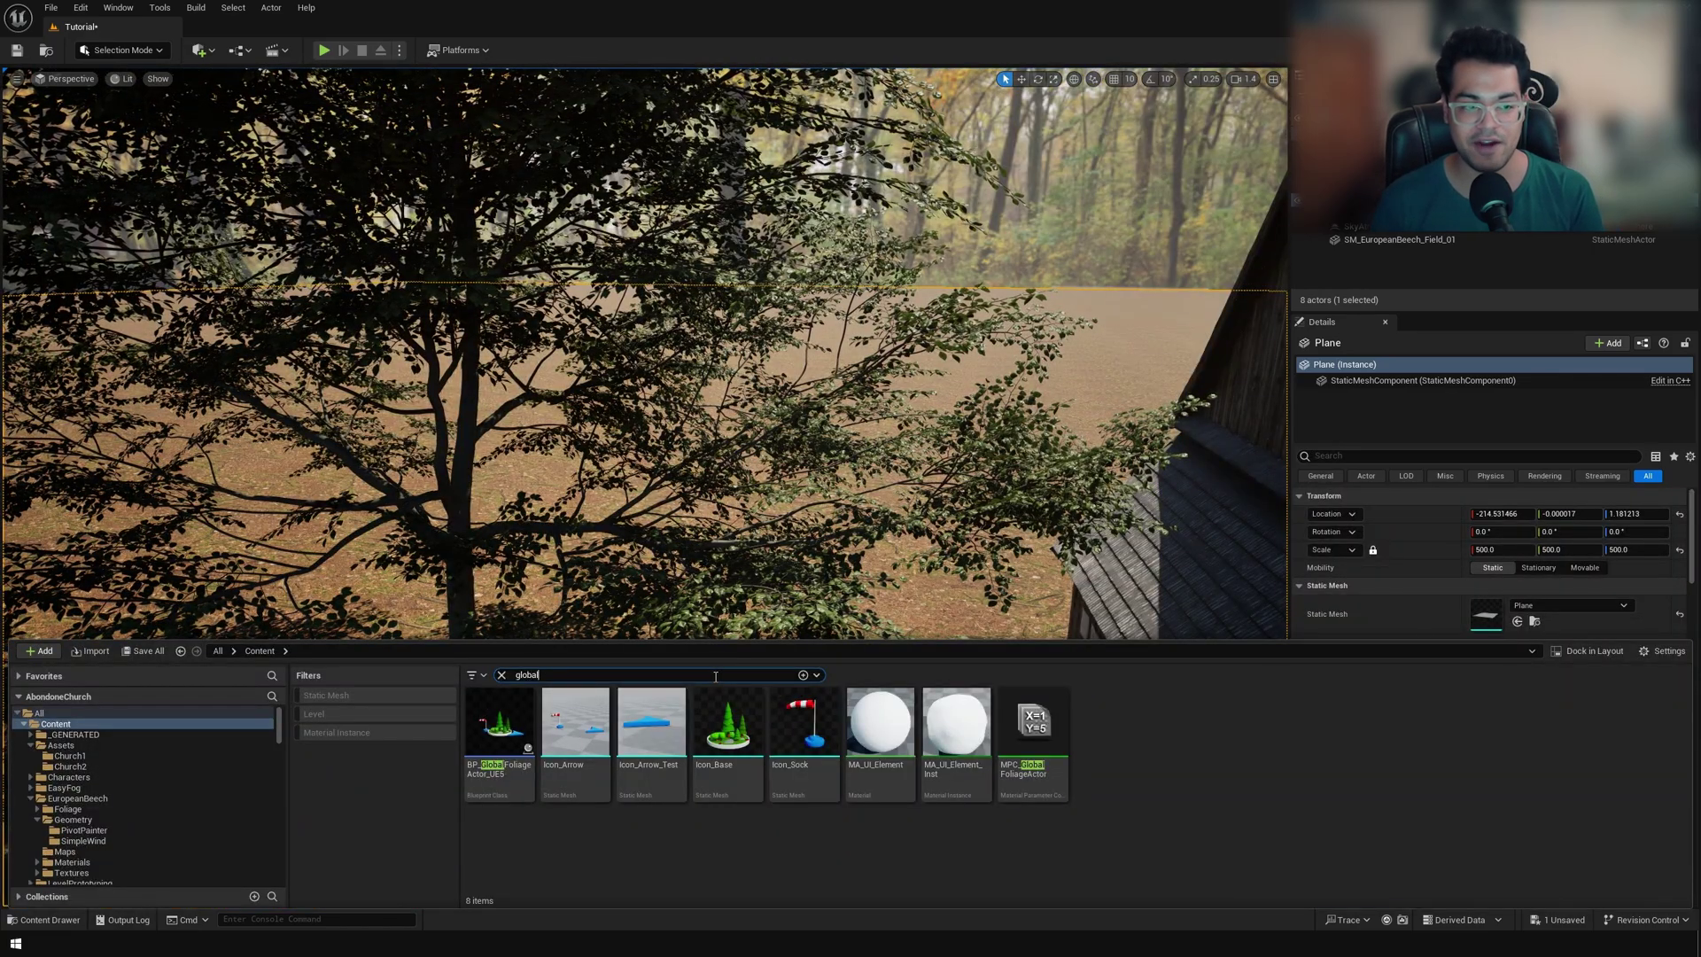
drag(499, 722, 969, 842)
key(f)
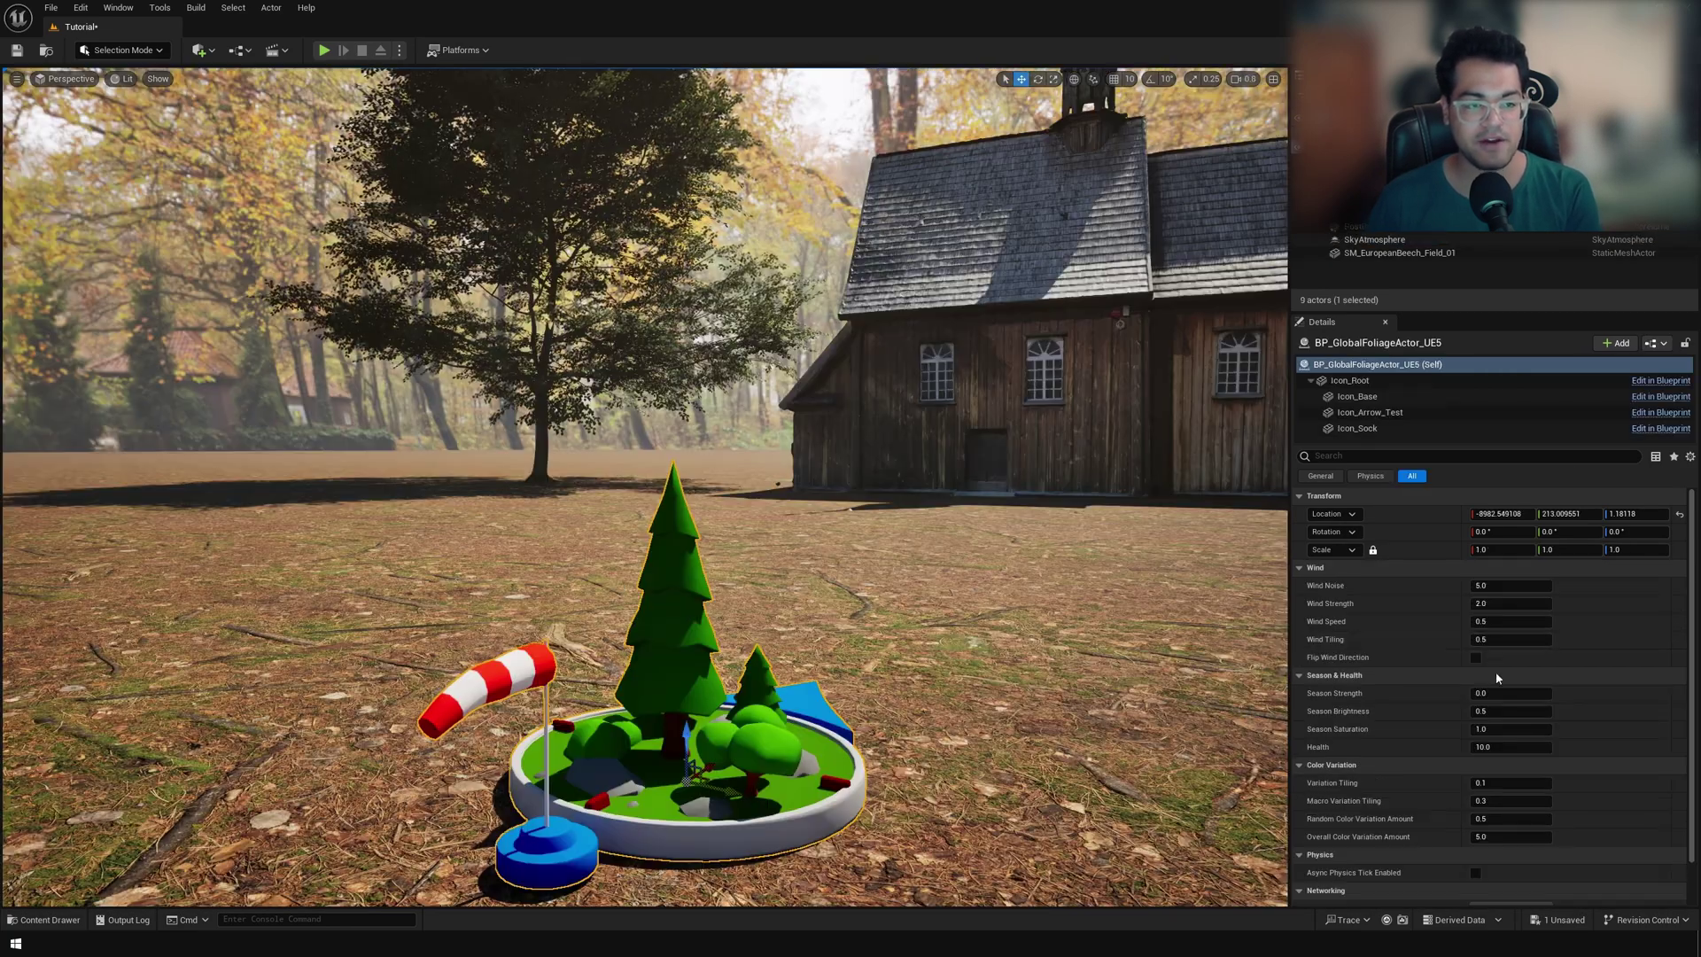
Turn the foliage autumn yellow with a Season Strength of about 109.4 and a Season Saturation of about 2.06
drag(1511, 694, 1631, 694)
key(w)
right_drag(645, 486, 646, 266)
scroll(645, 399, up, 3)
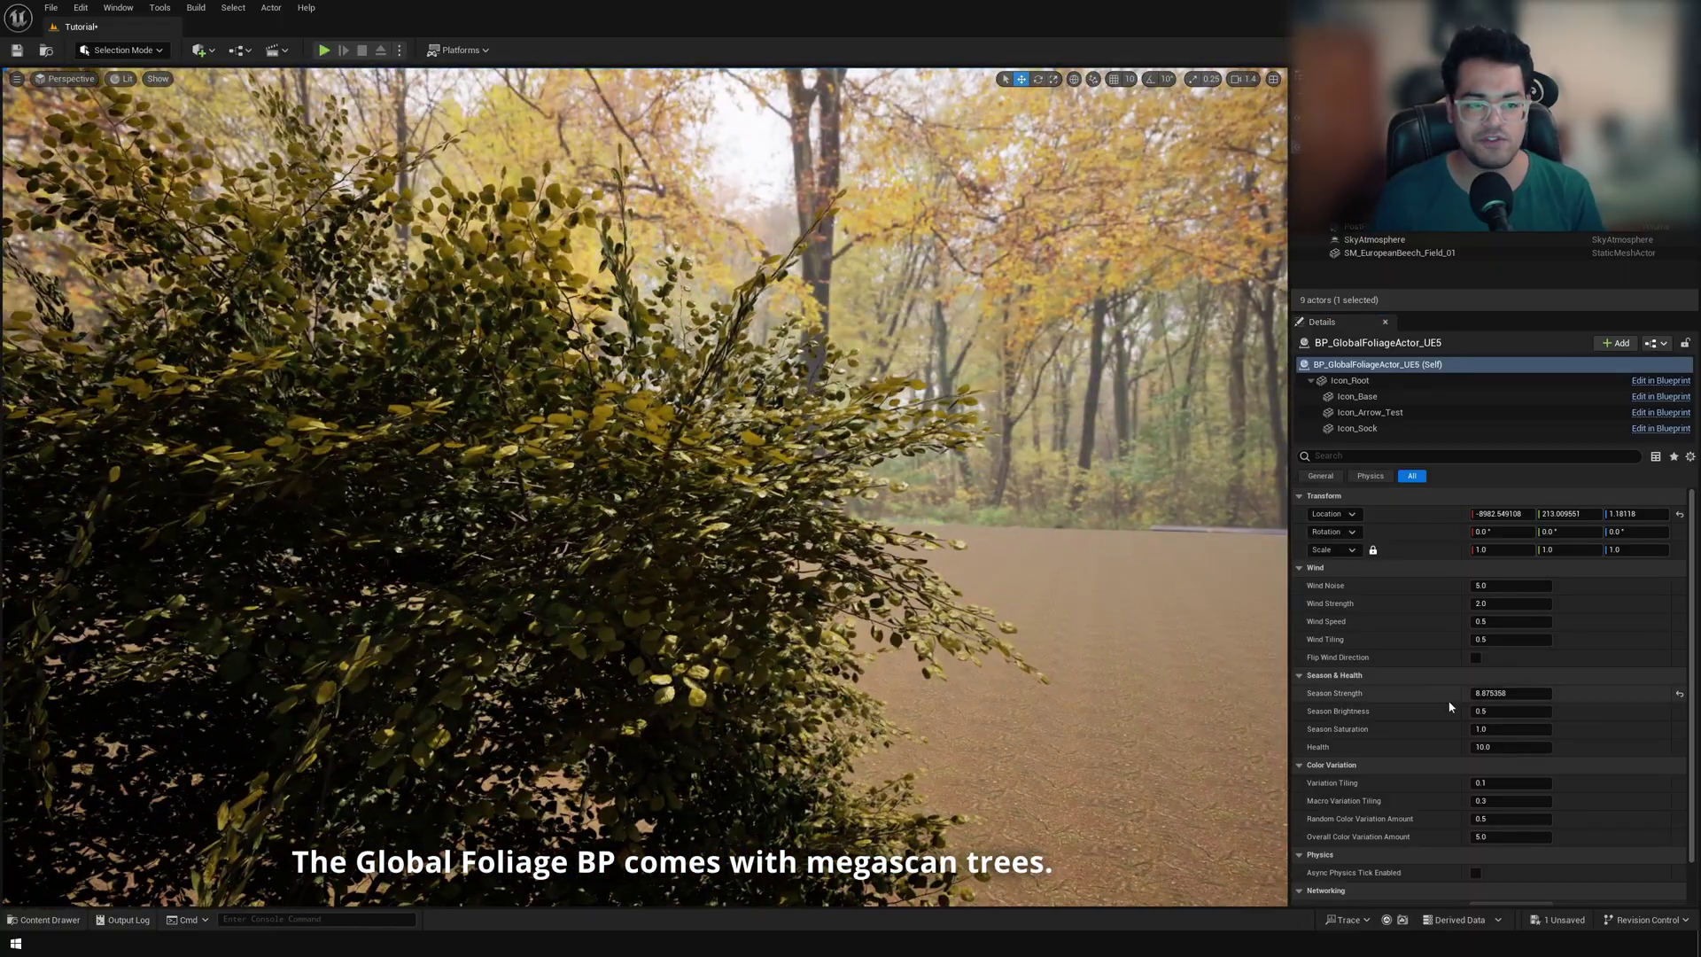
drag(1482, 693, 1542, 729)
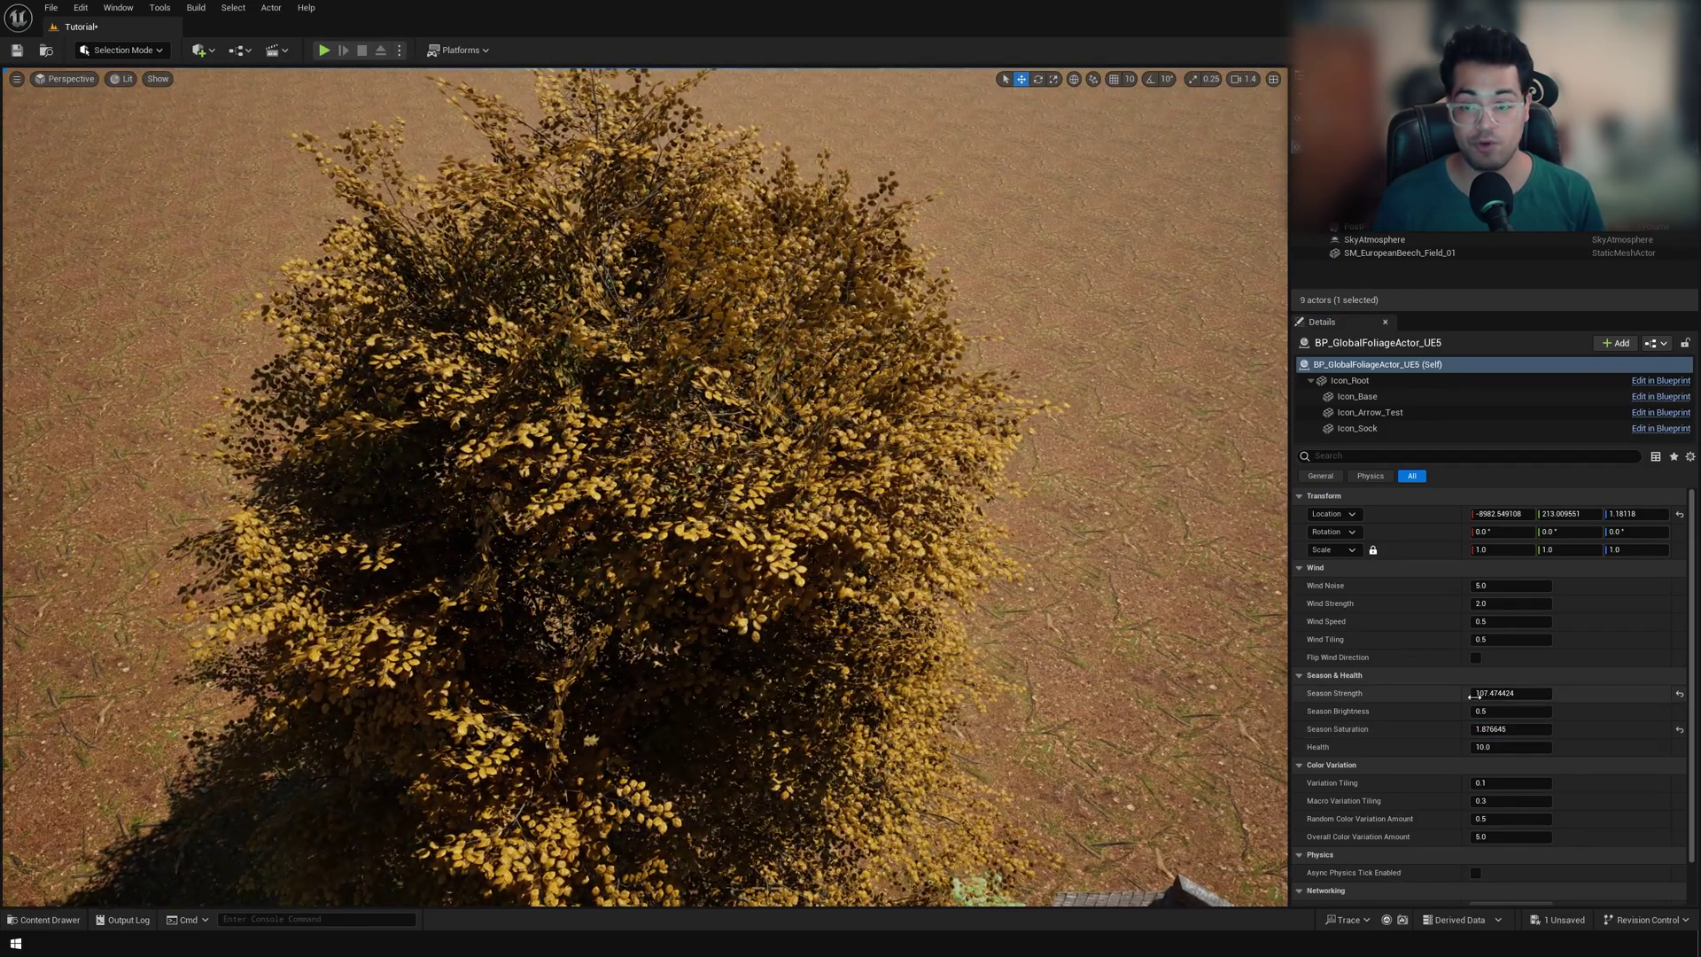
drag(1507, 693, 1520, 693)
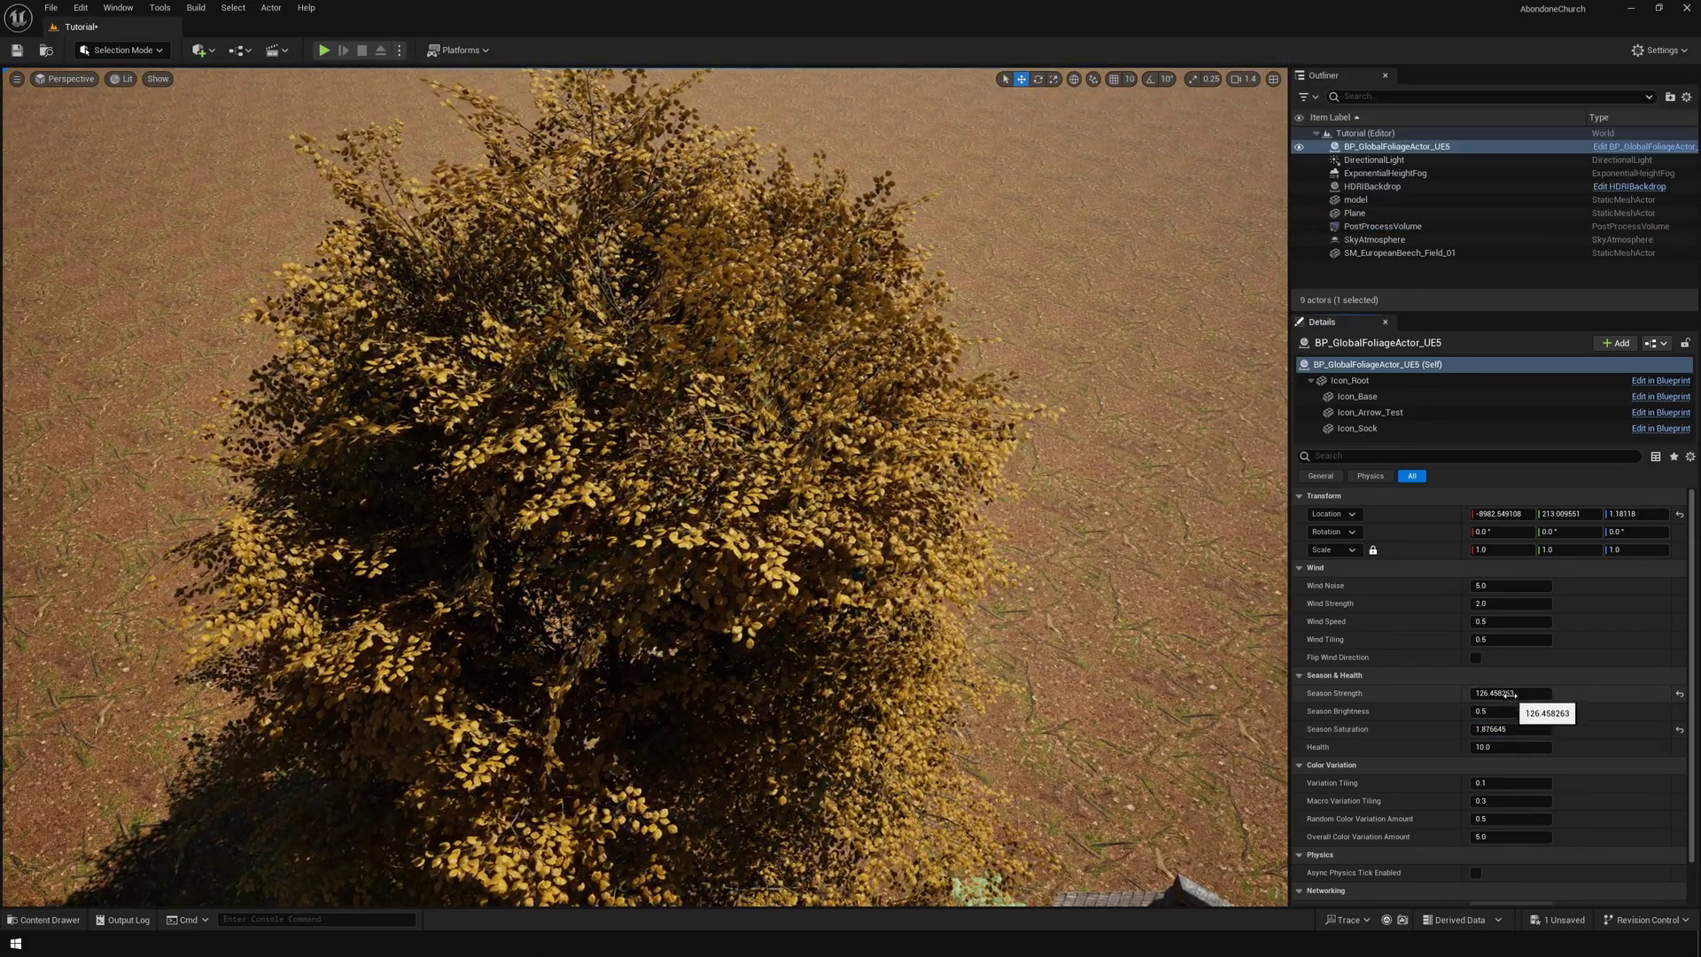
drag(1506, 730, 1496, 729)
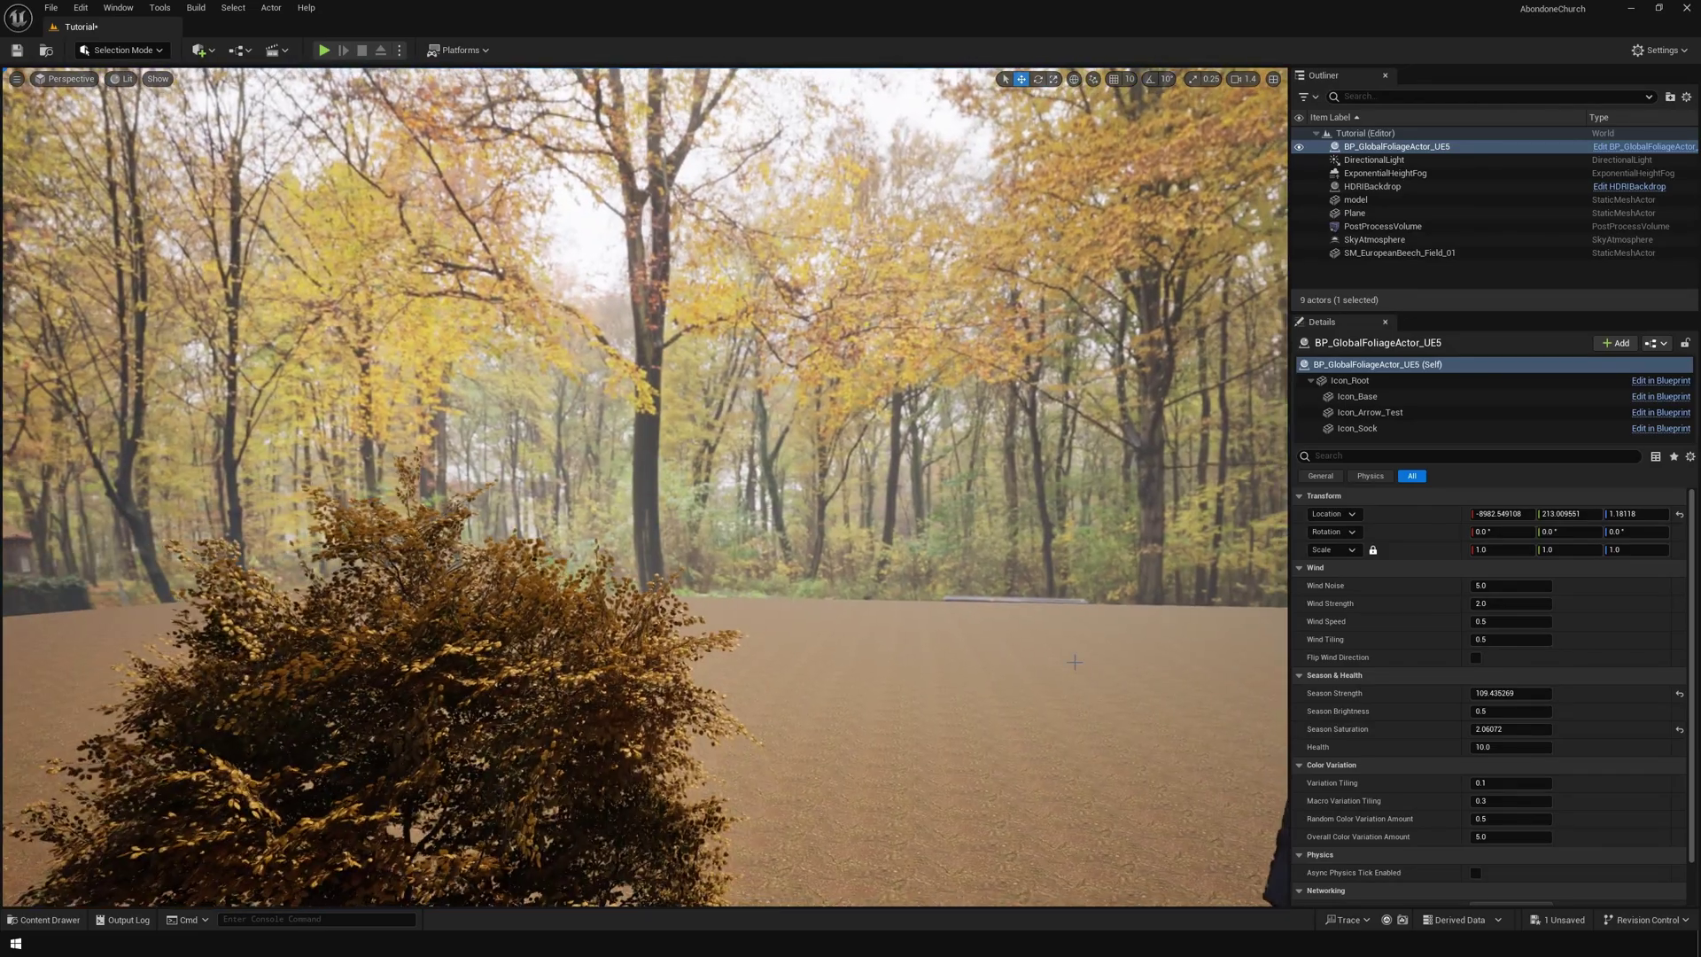
right_drag(1074, 662, 1053, 692)
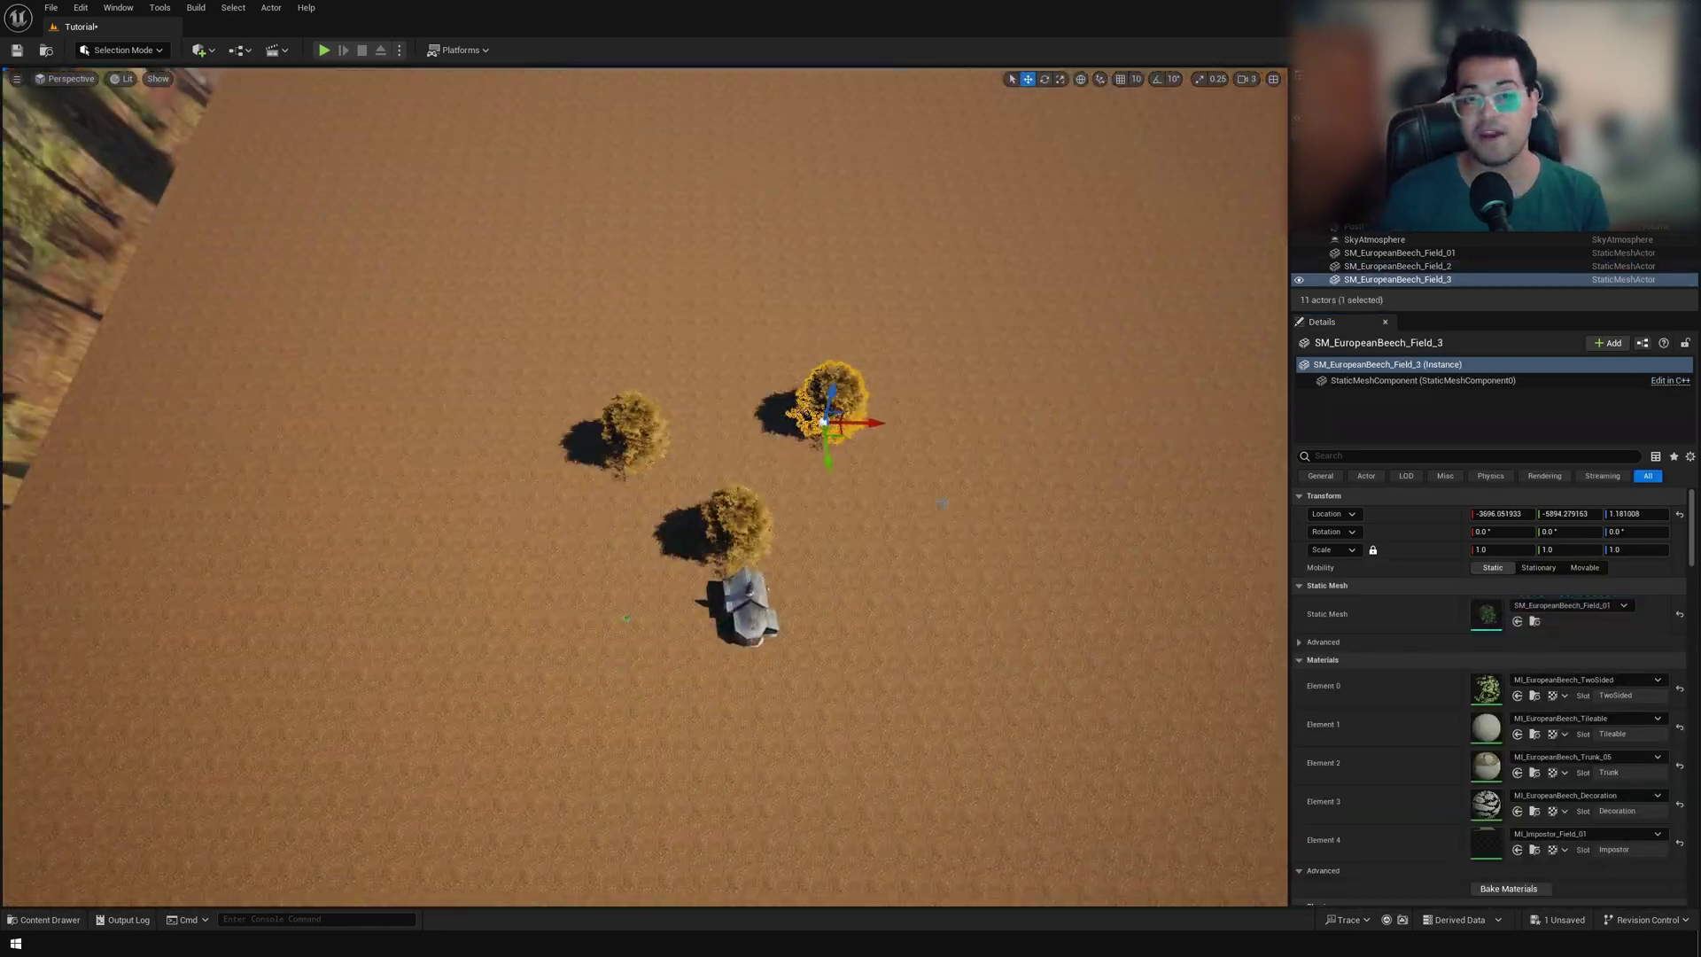
Scatter more SM_EuropeanBeech_Field_01 trees and tall forest beeches over the ground around the church
drag(501, 722, 379, 417)
drag(502, 722, 780, 133)
drag(548, 699, 945, 818)
drag(502, 722, 475, 448)
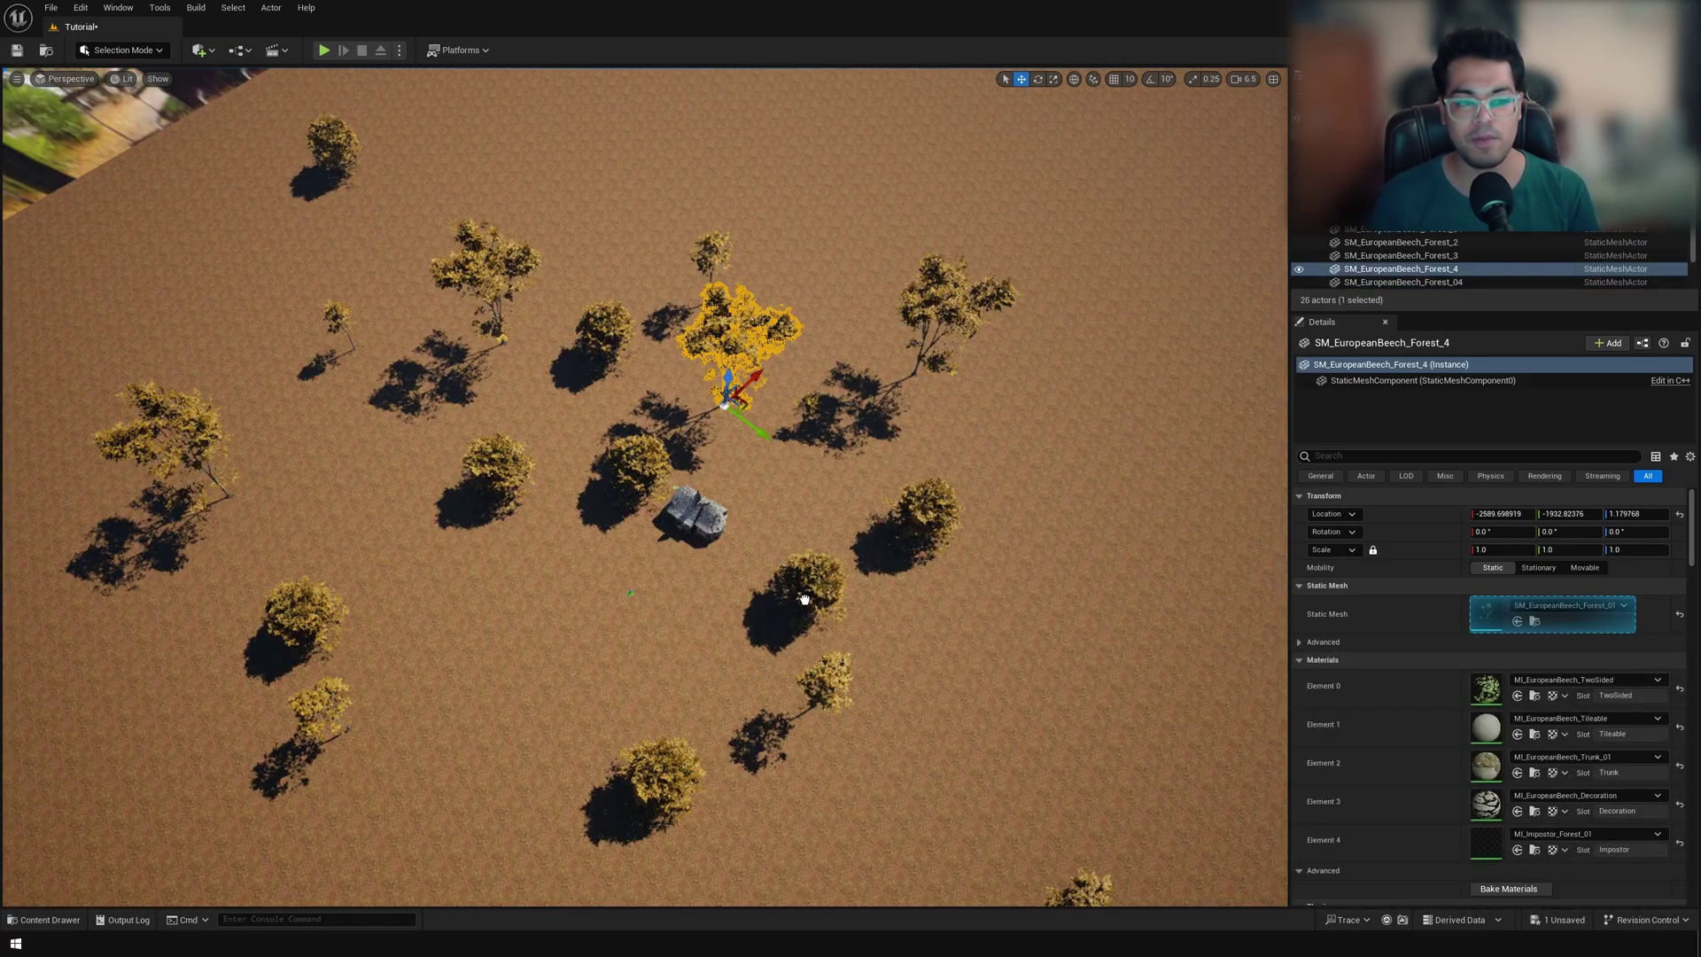
key(ctrl+space)
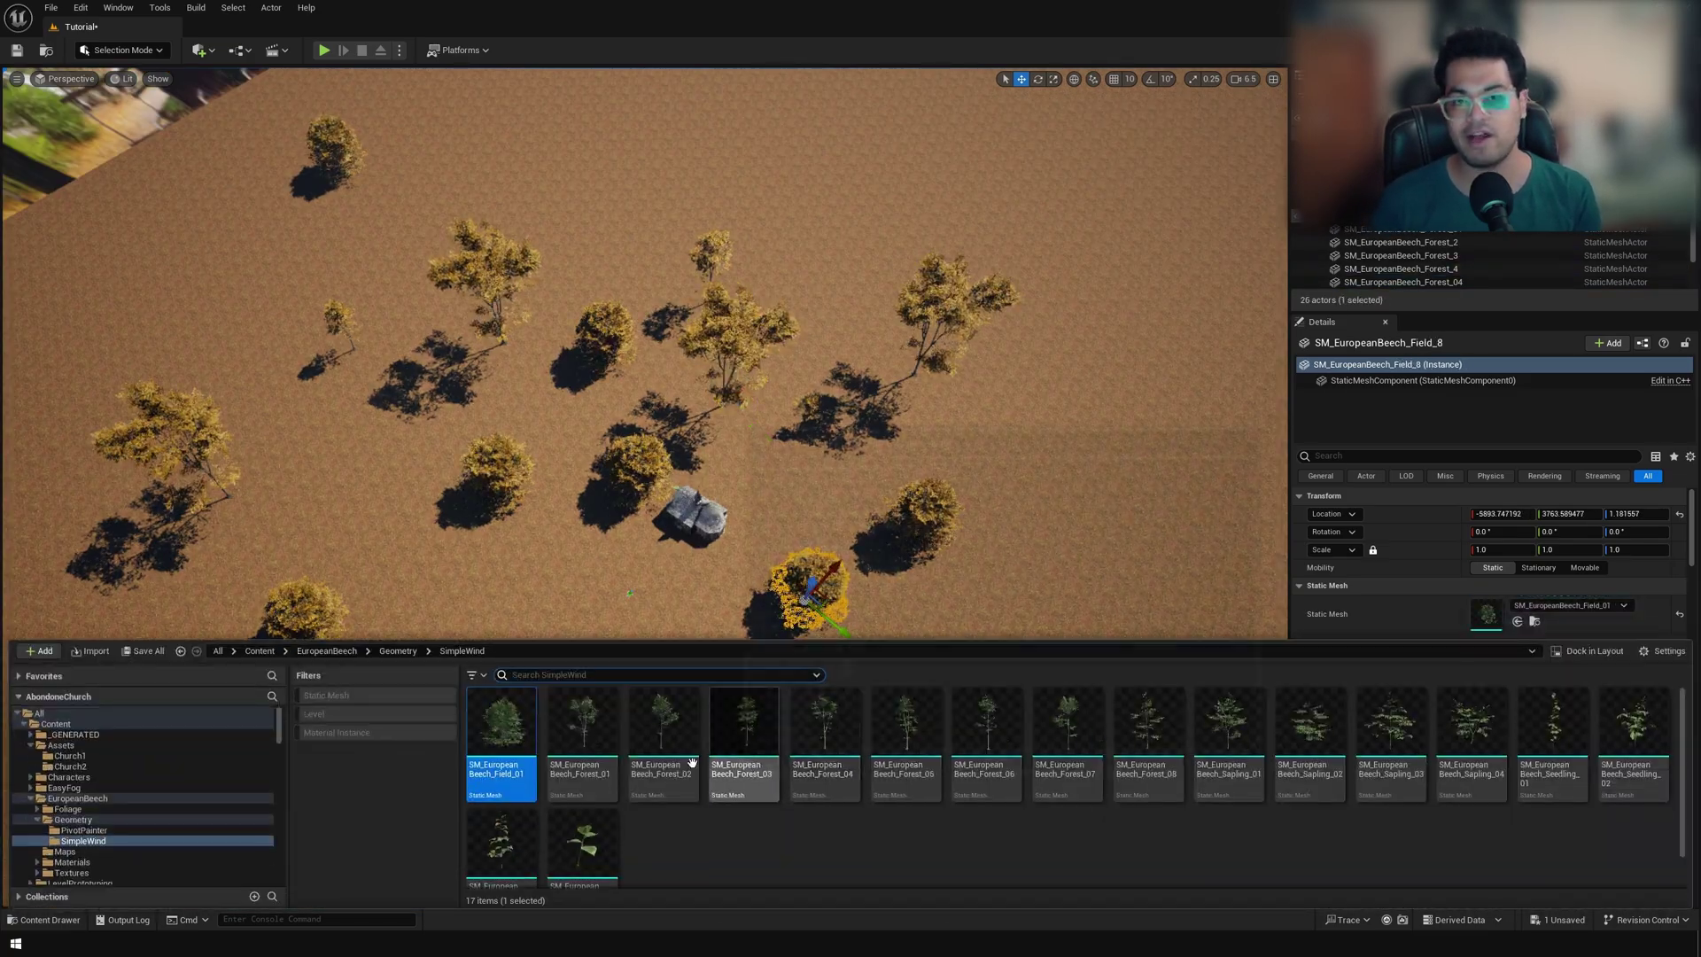
drag(497, 741, 766, 551)
drag(710, 654, 707, 652)
Add SM_EuropeanBeech_Forest_04 and Forest_05 trees between the larger beeches near the church
key(ctrl+space)
drag(832, 748, 417, 535)
key(ctrl+space)
drag(833, 794, 761, 488)
key(ctrl+space)
drag(832, 794, 766, 560)
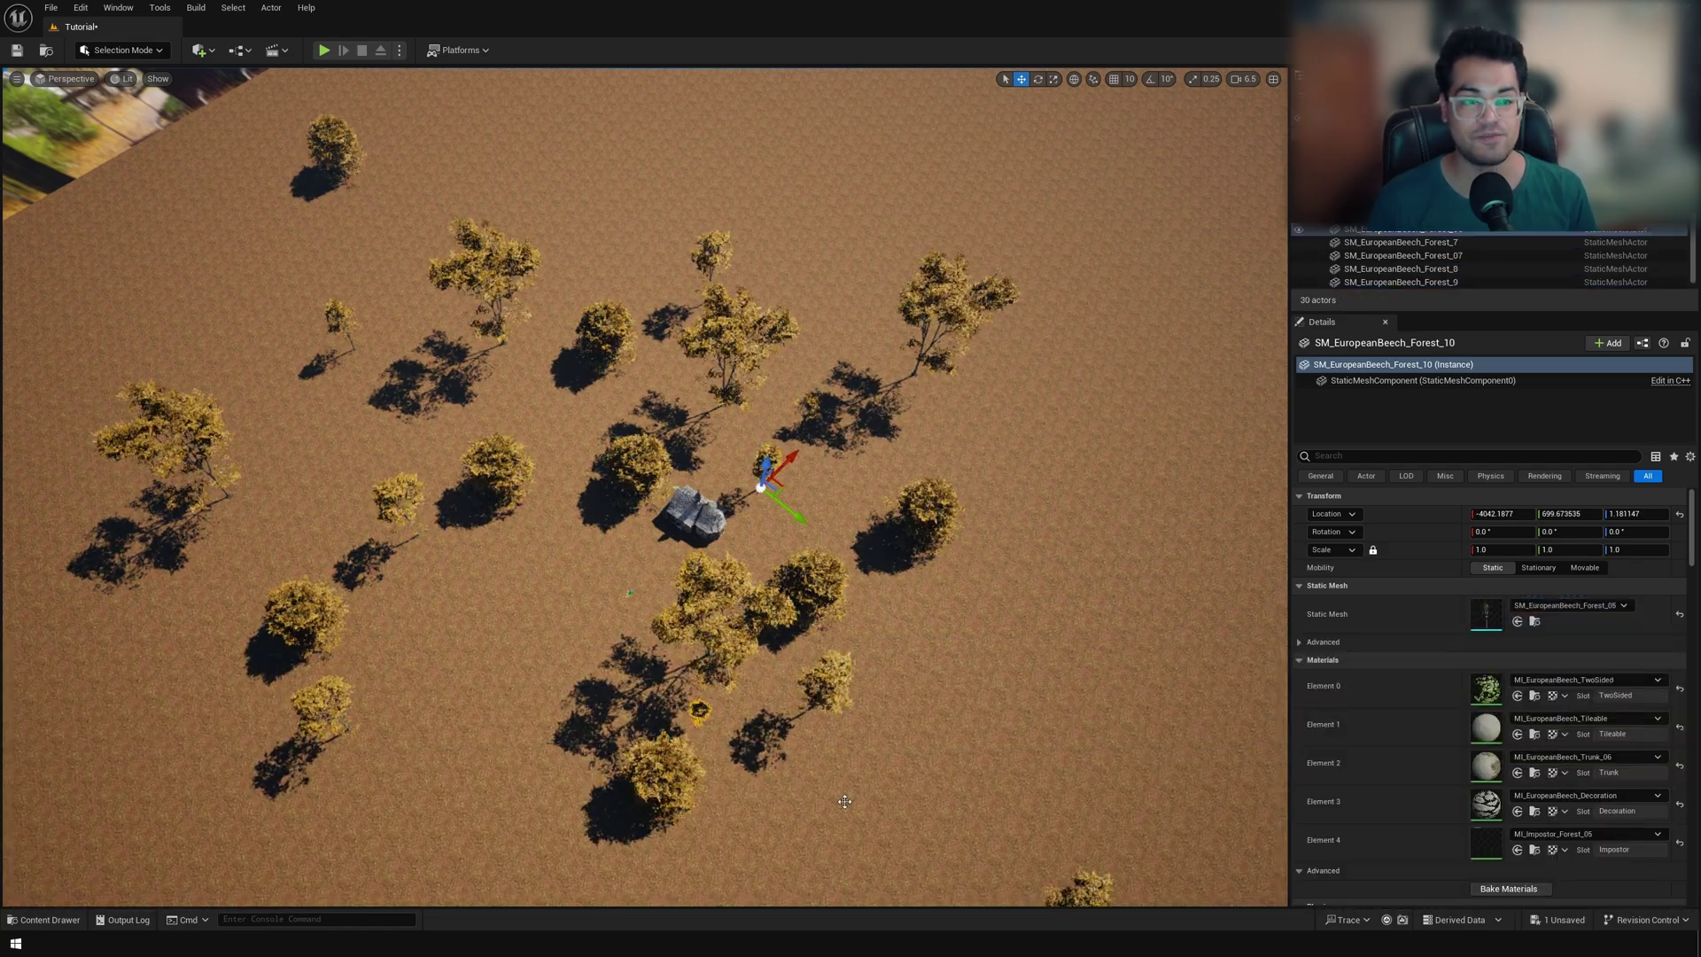
Place several SM_EuropeanBeech_Forest_06 and Forest_07 trees in the gaps around the church
key(ctrl+space)
drag(965, 744, 467, 539)
key(ctrl+space)
drag(975, 745, 548, 416)
key(ctrl+space)
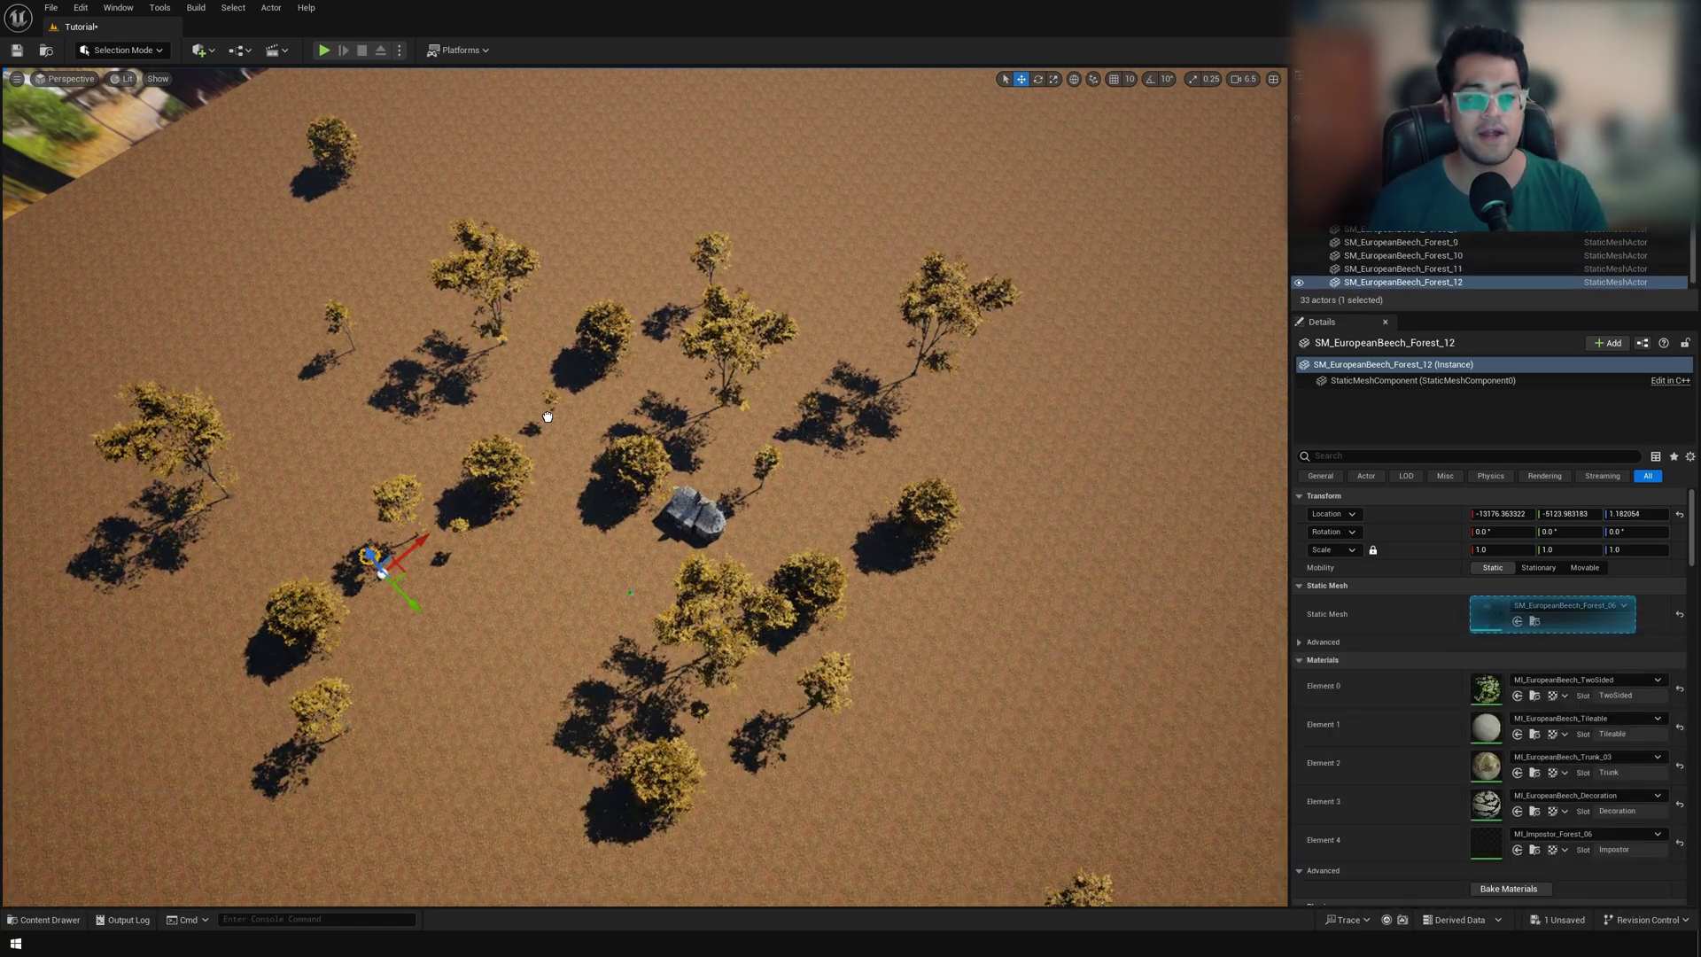
key(ctrl+space)
drag(1067, 745, 279, 521)
key(ctrl+space)
key(ctrl+space)
drag(1067, 745, 664, 501)
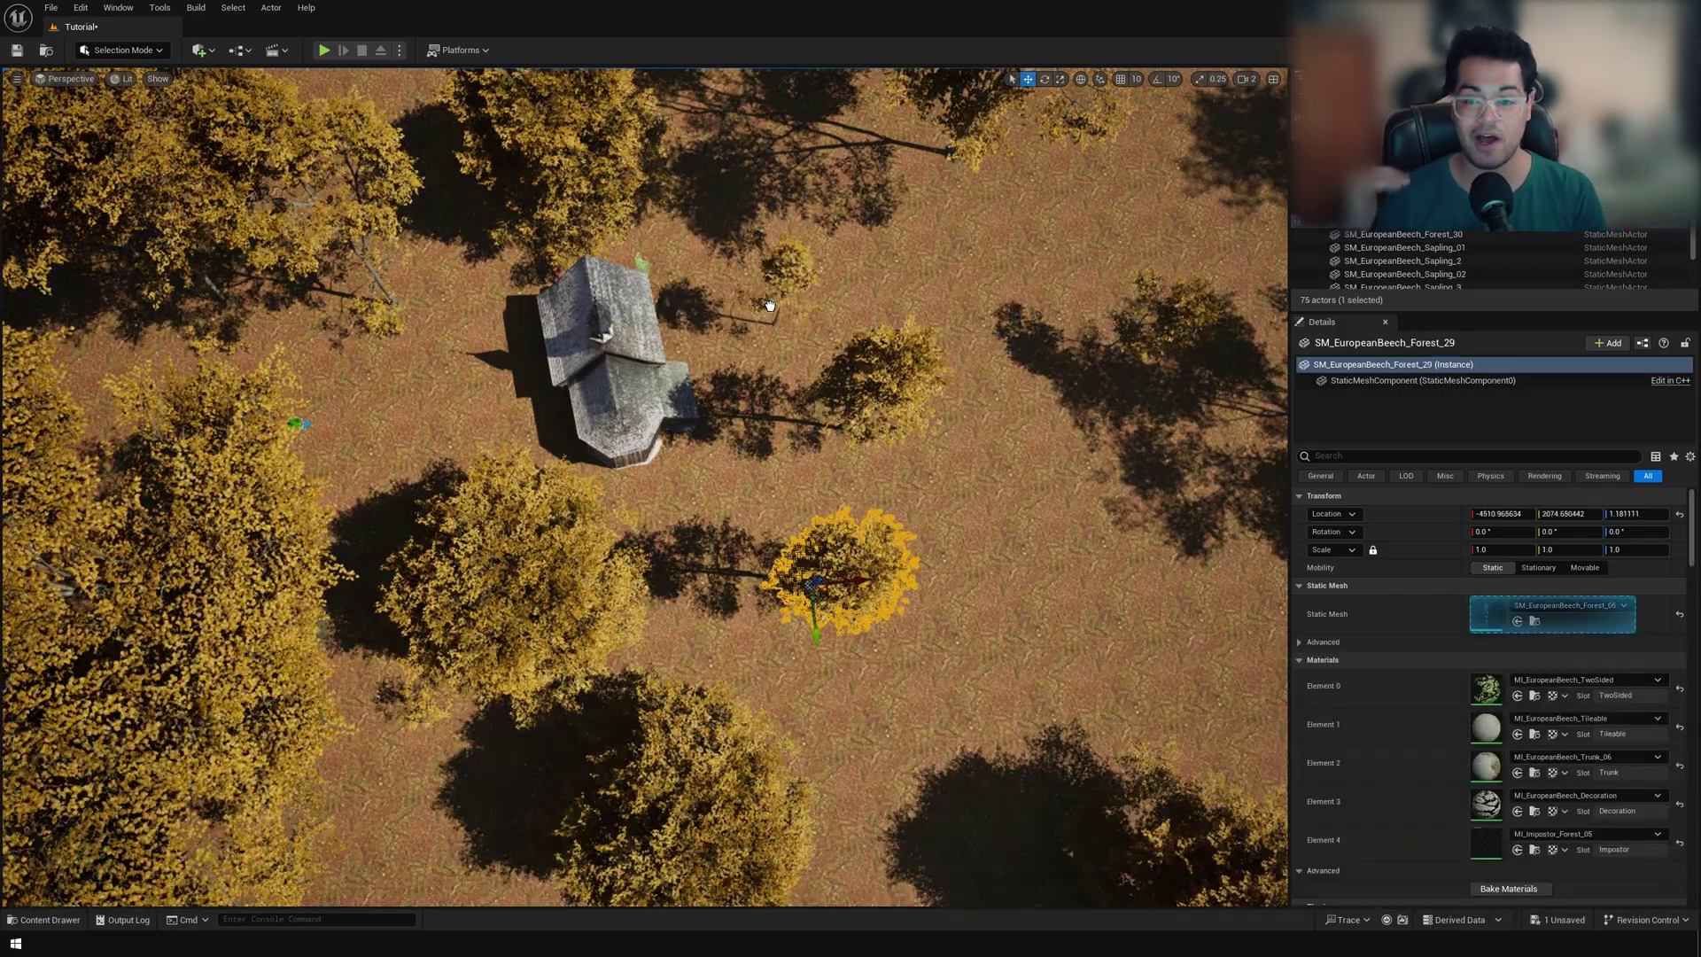
Place another small beech by the church and rotate the nearby Forest_05 tree about -95° around its vertical axis
drag(771, 314, 771, 304)
click(842, 572)
key(e)
drag(771, 640, 873, 634)
Fill the open ground around the church with additional small forest beeches, including SM_EuropeanBeech_Forest_08
key(ctrl+space)
drag(1258, 763, 724, 536)
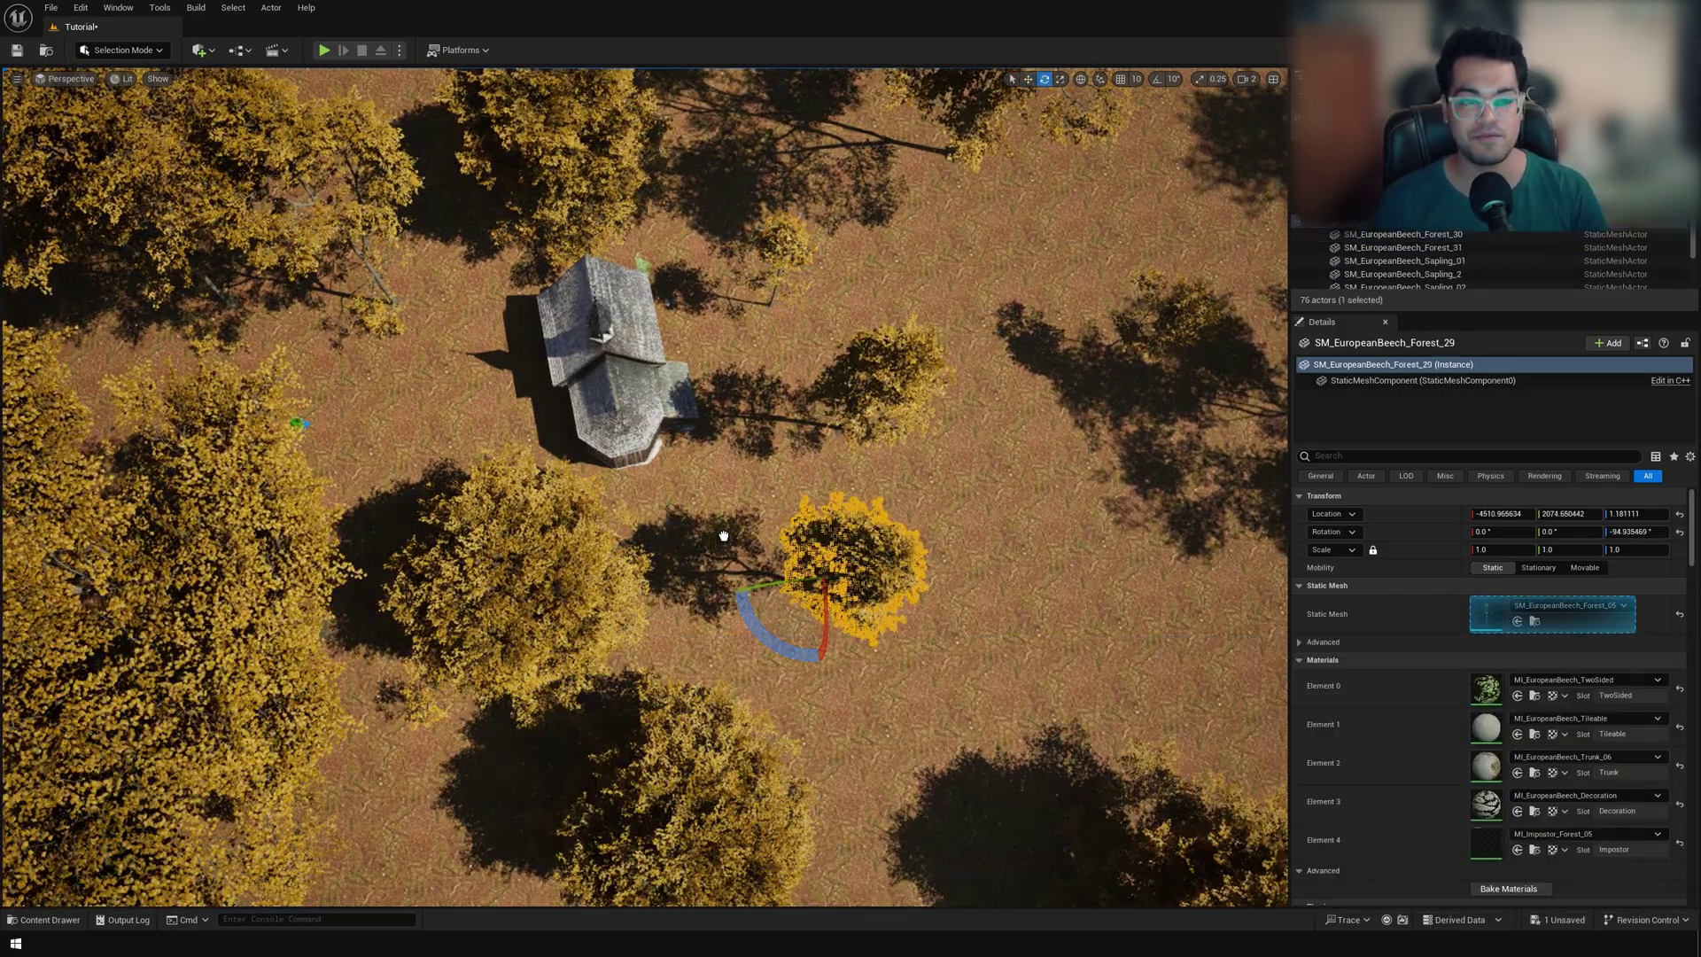
key(ctrl+space)
key(ctrl+space)
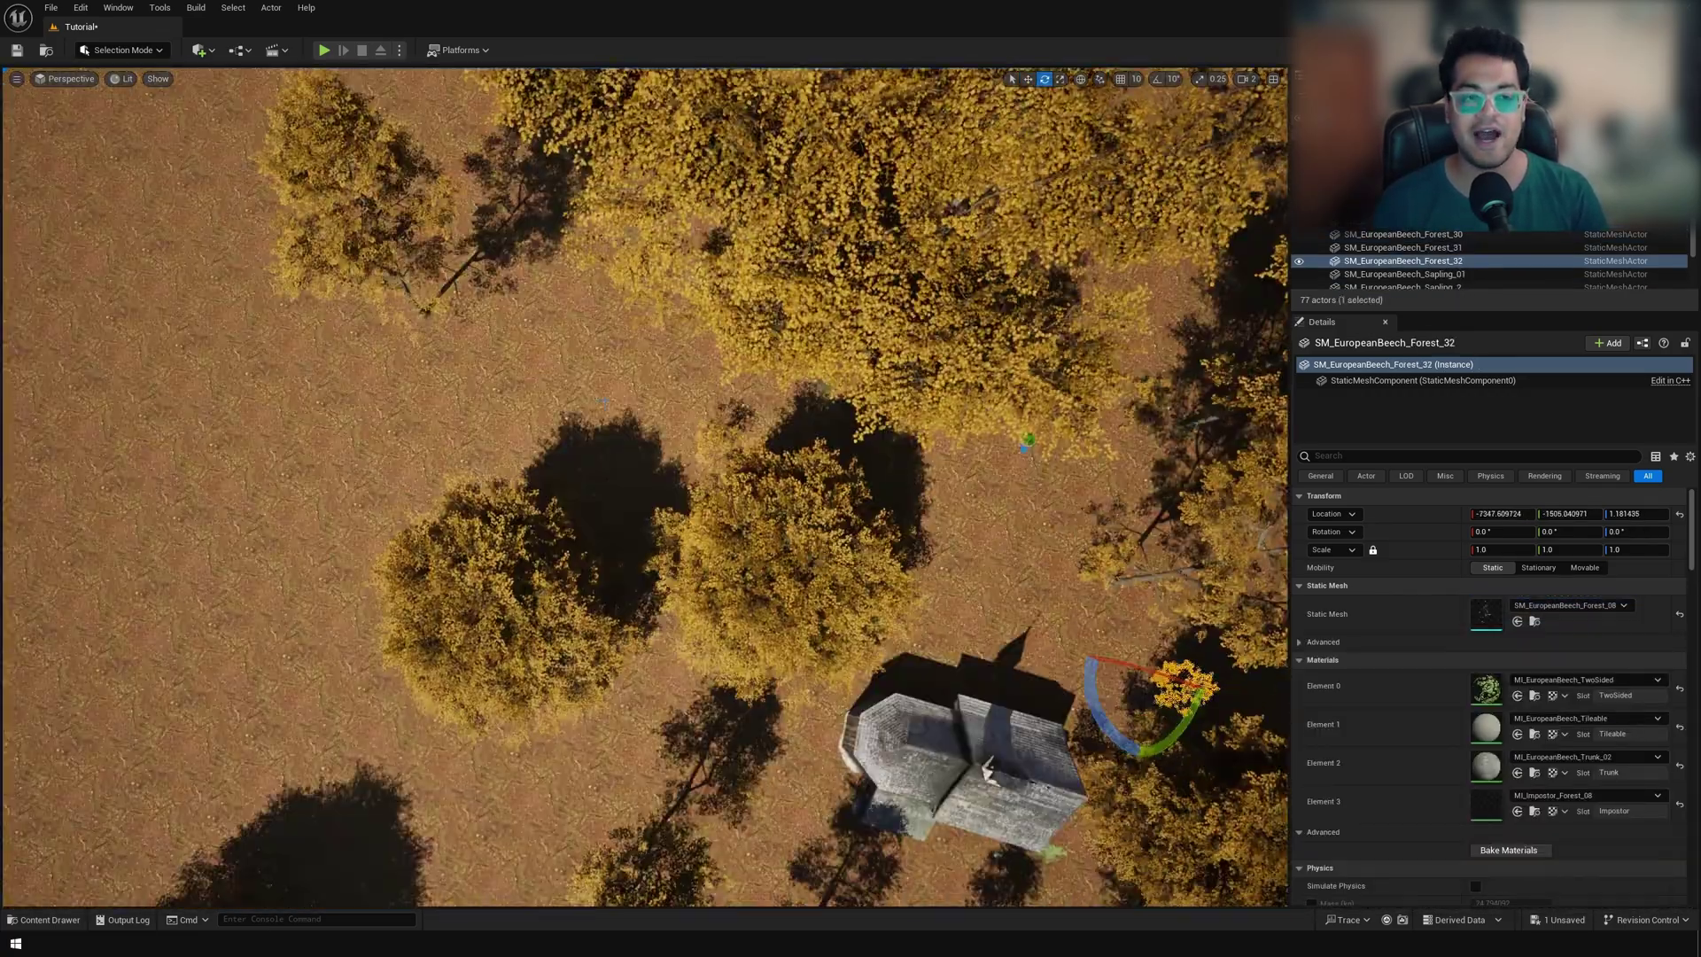
key(ctrl+space)
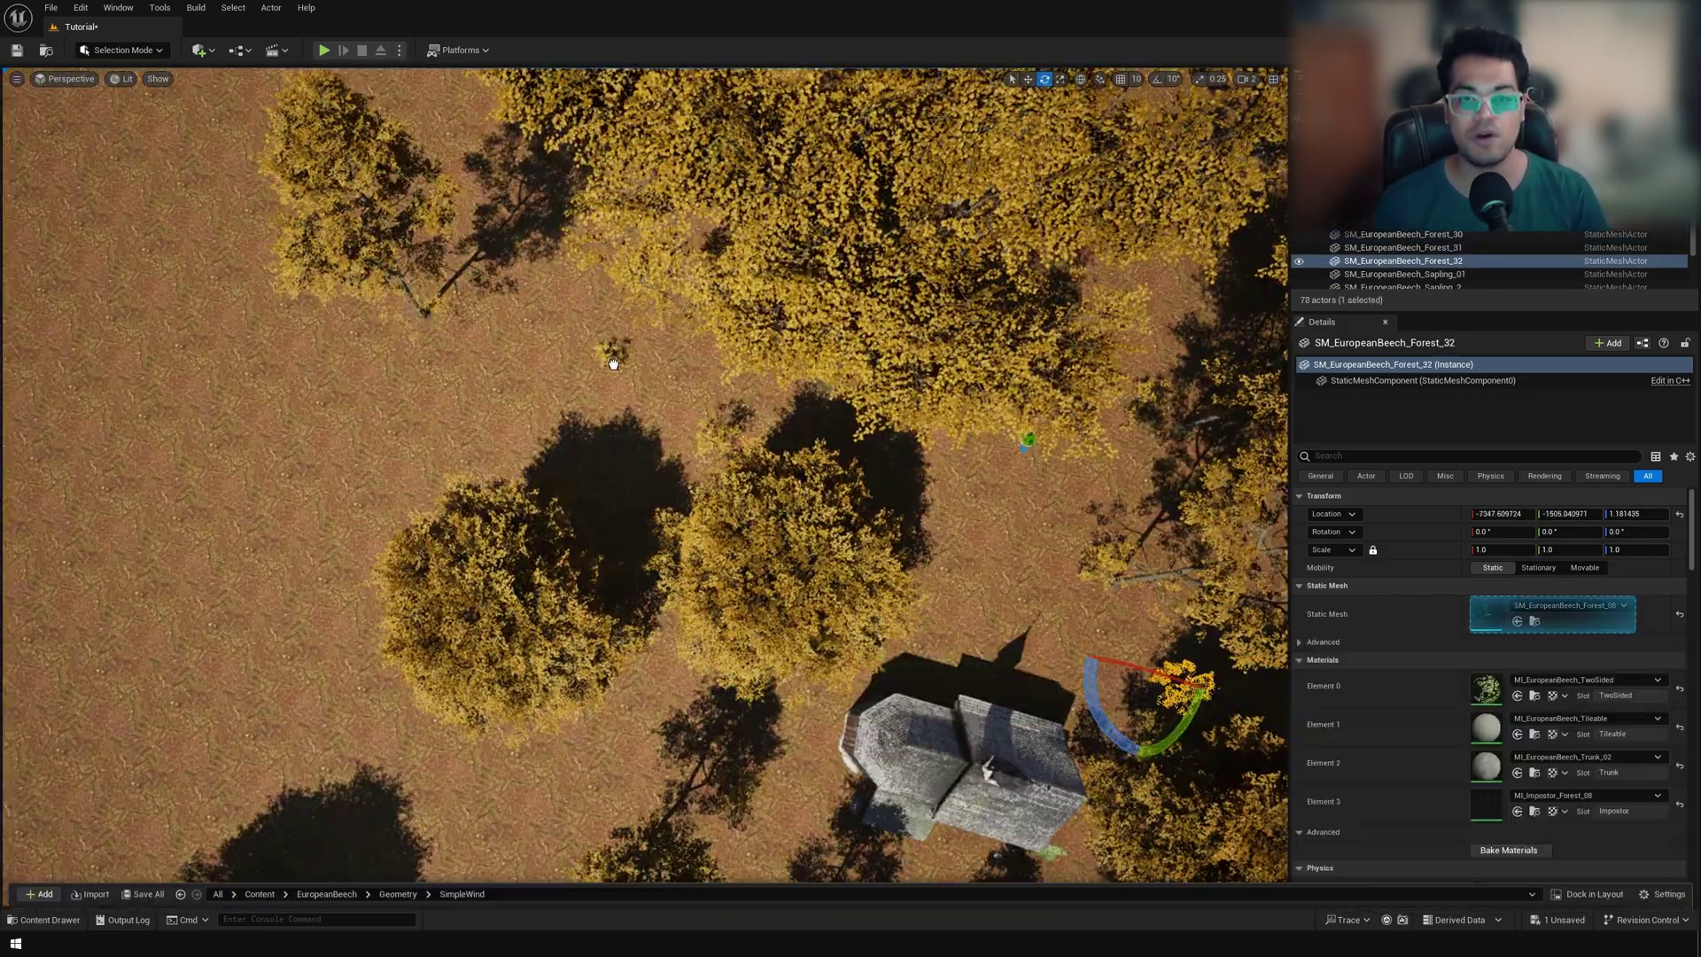
drag(613, 365, 681, 391)
key(ctrl+space)
drag(980, 730, 525, 398)
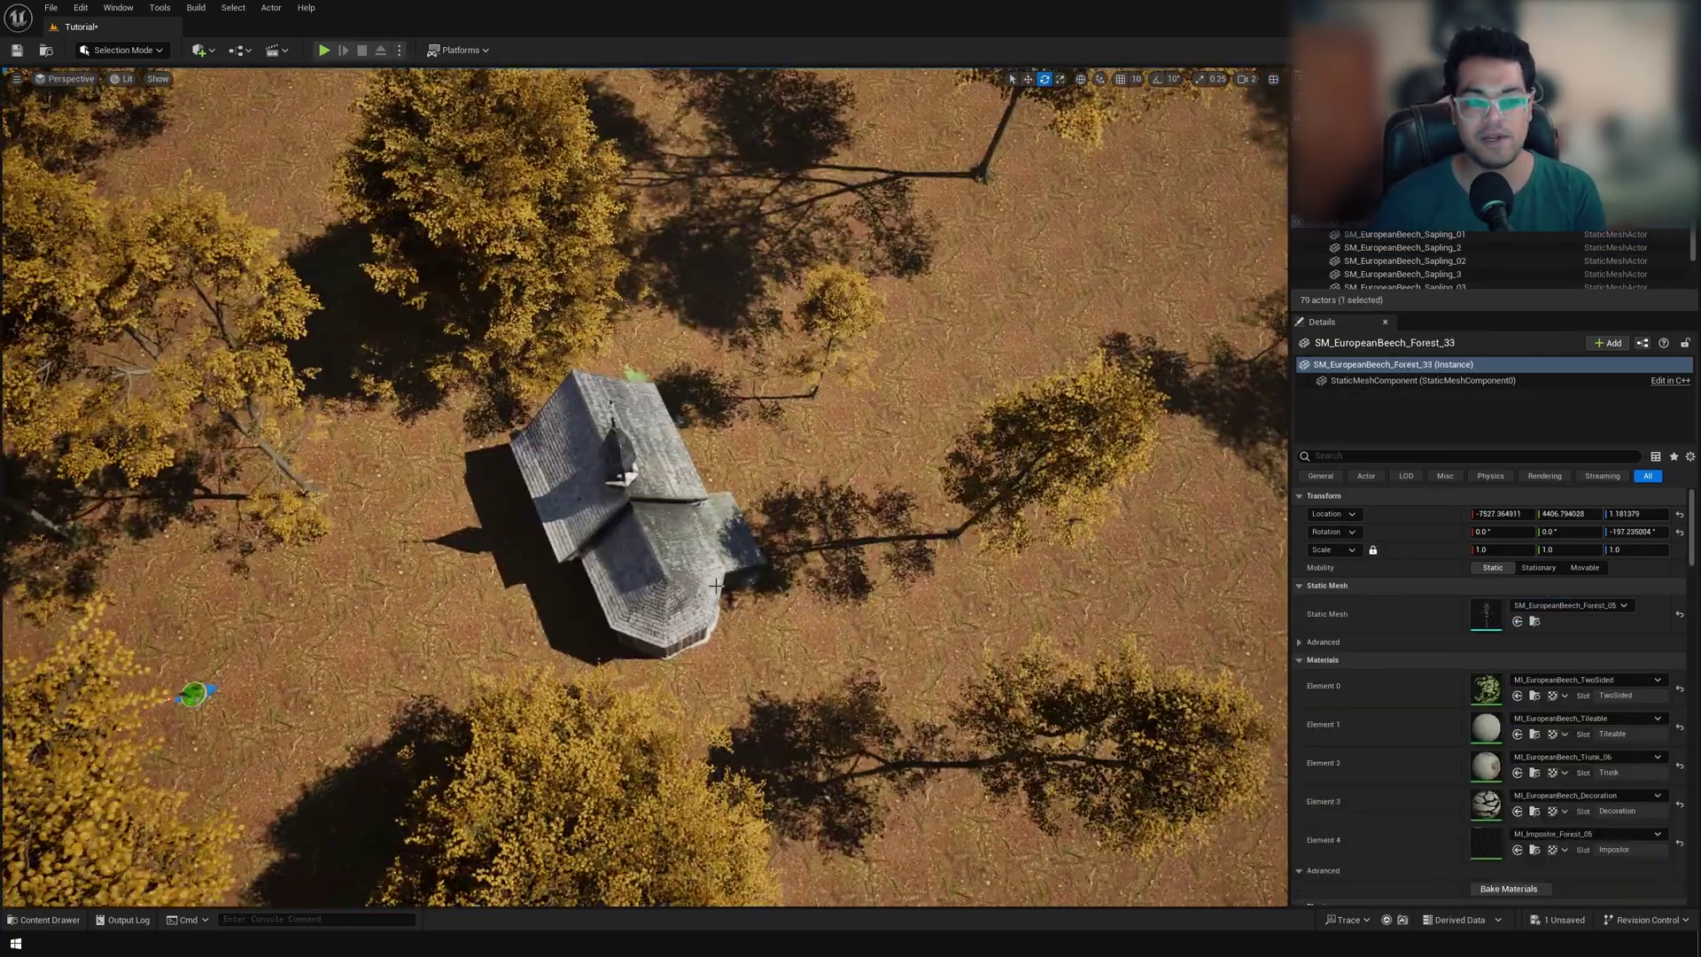
Place SM_EuropeanBeech_Forest_05 and Forest_01 trees in the bare areas farther out from the church
key(ctrl+space)
drag(908, 760, 1118, 263)
right_drag(1118, 262, 709, 547)
key(w)
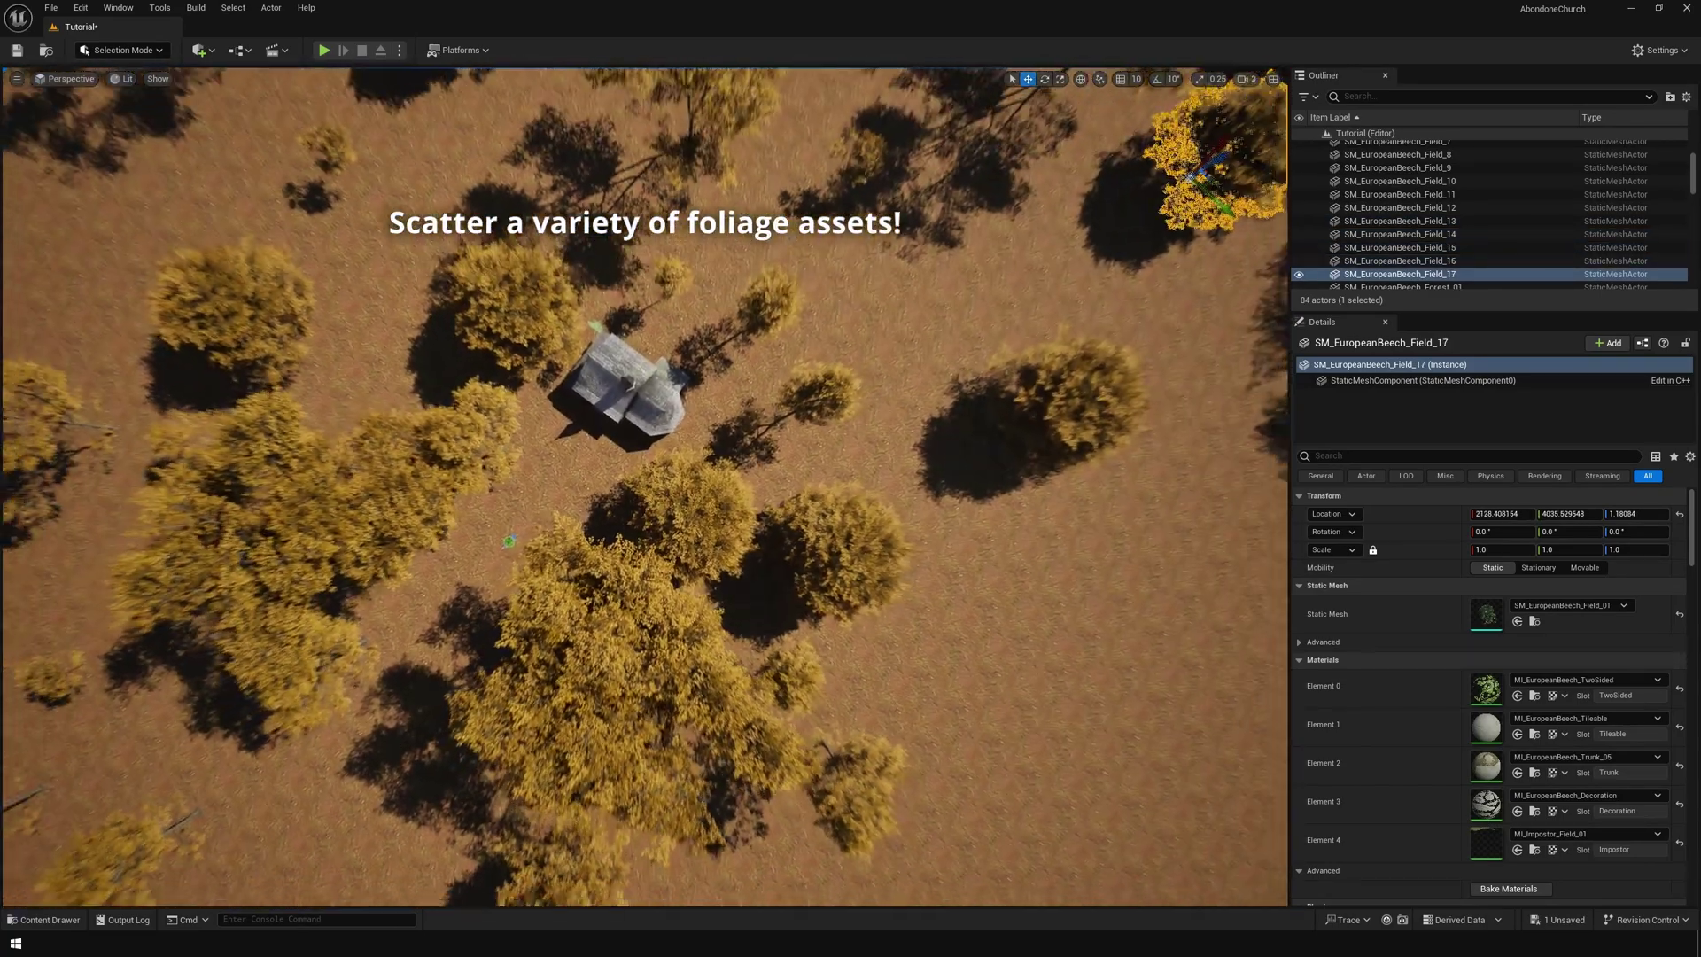
key(ctrl+space)
drag(595, 739, 230, 246)
key(ctrl+space)
right_drag(229, 246, 106, 247)
Place several small SM_EuropeanBeech_Forest_08 trees at ground level beside and in front of the church
key(ctrl+space)
key(ctrl+space)
key(ctrl+space)
key(ctrl+space)
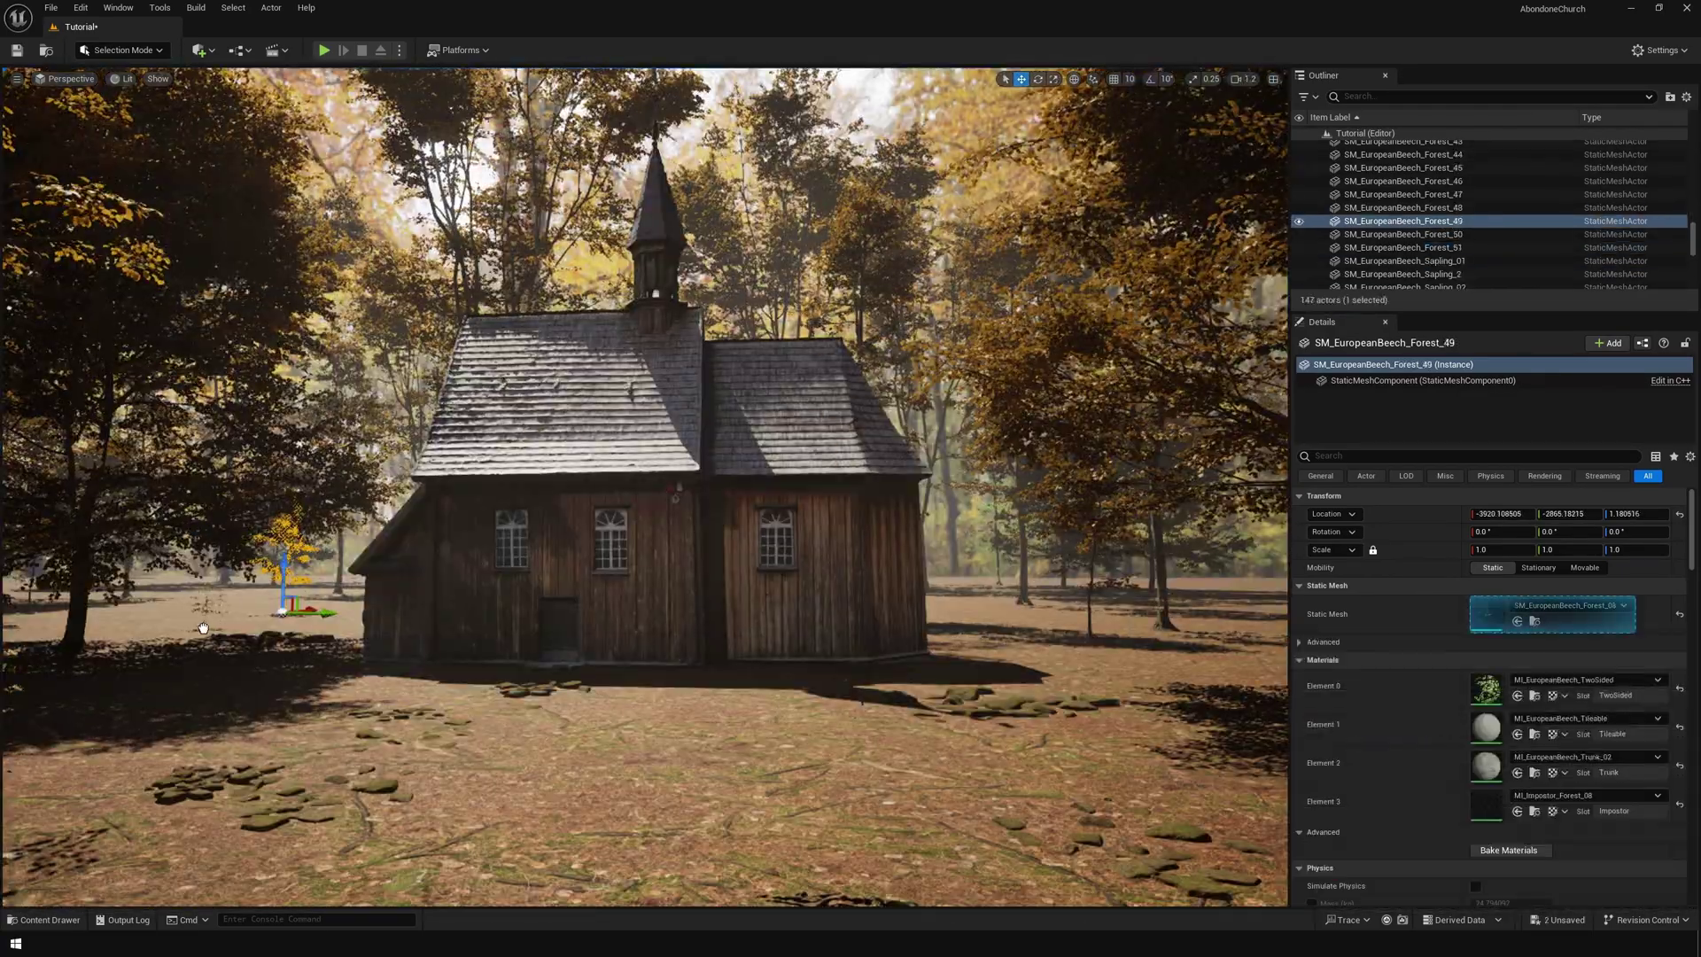
drag(203, 628, 209, 628)
key(ctrl+space)
drag(1167, 753, 23, 740)
key(ctrl+space)
key(ctrl+space)
drag(1178, 786, 61, 691)
key(ctrl+space)
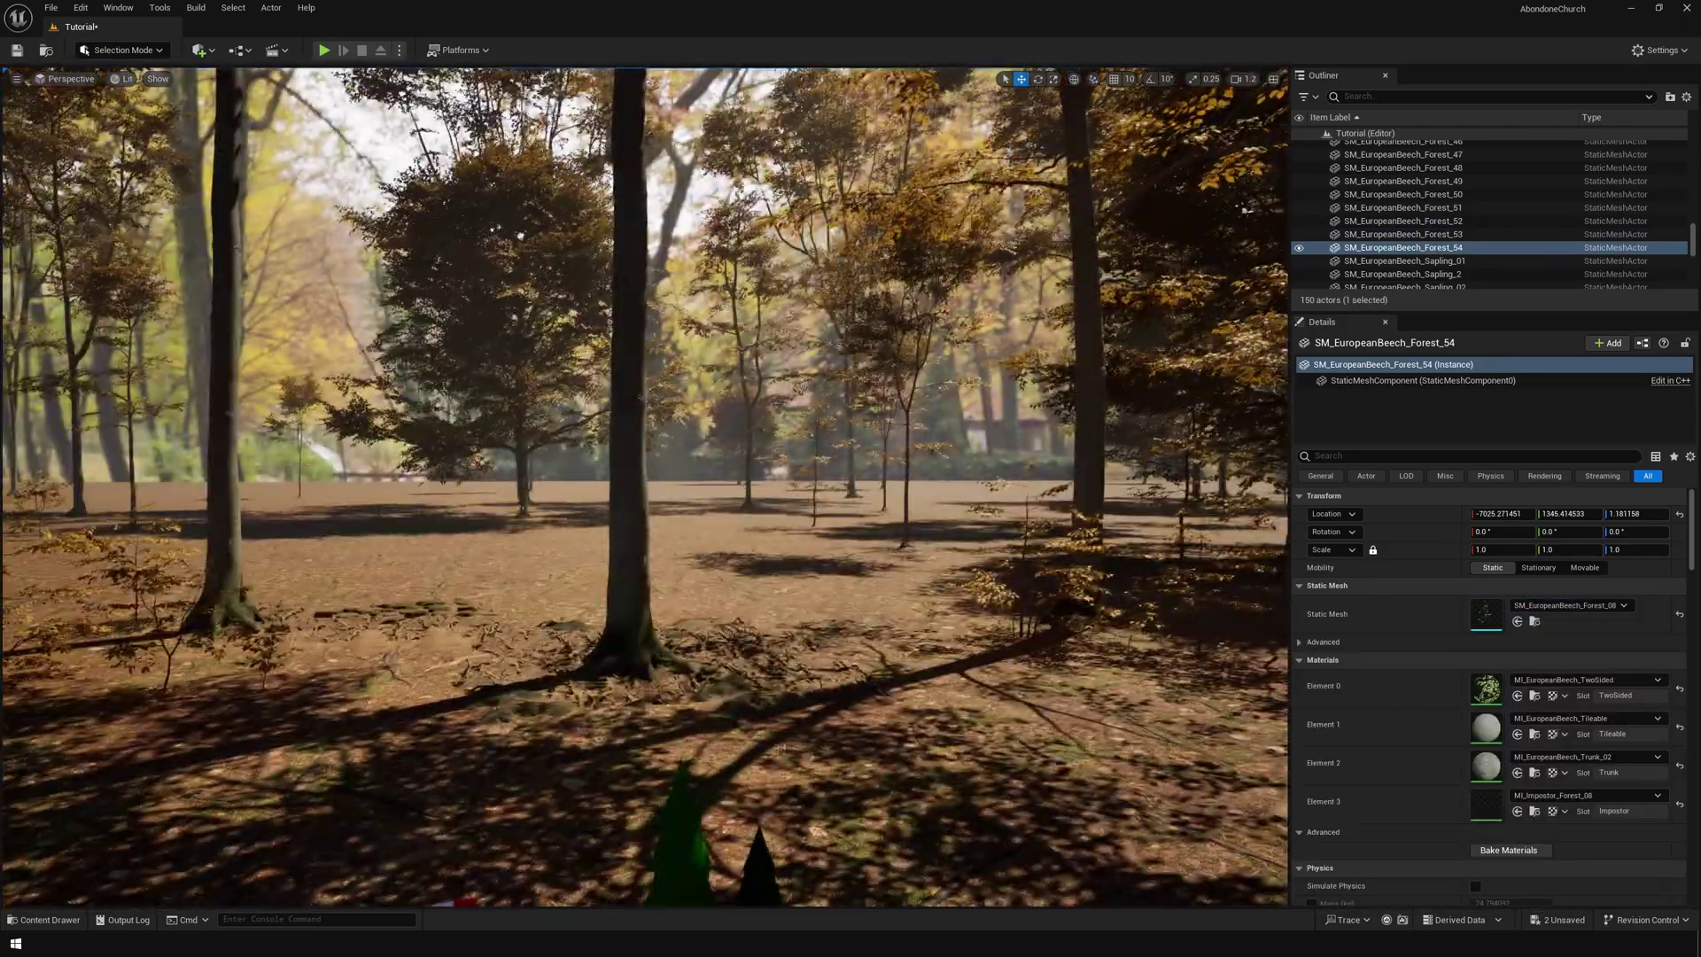
Scatter beech undergrowth among the trunks using the Sapling_01, Sapling_04 and Seedling_02 meshes
key(ctrl+space)
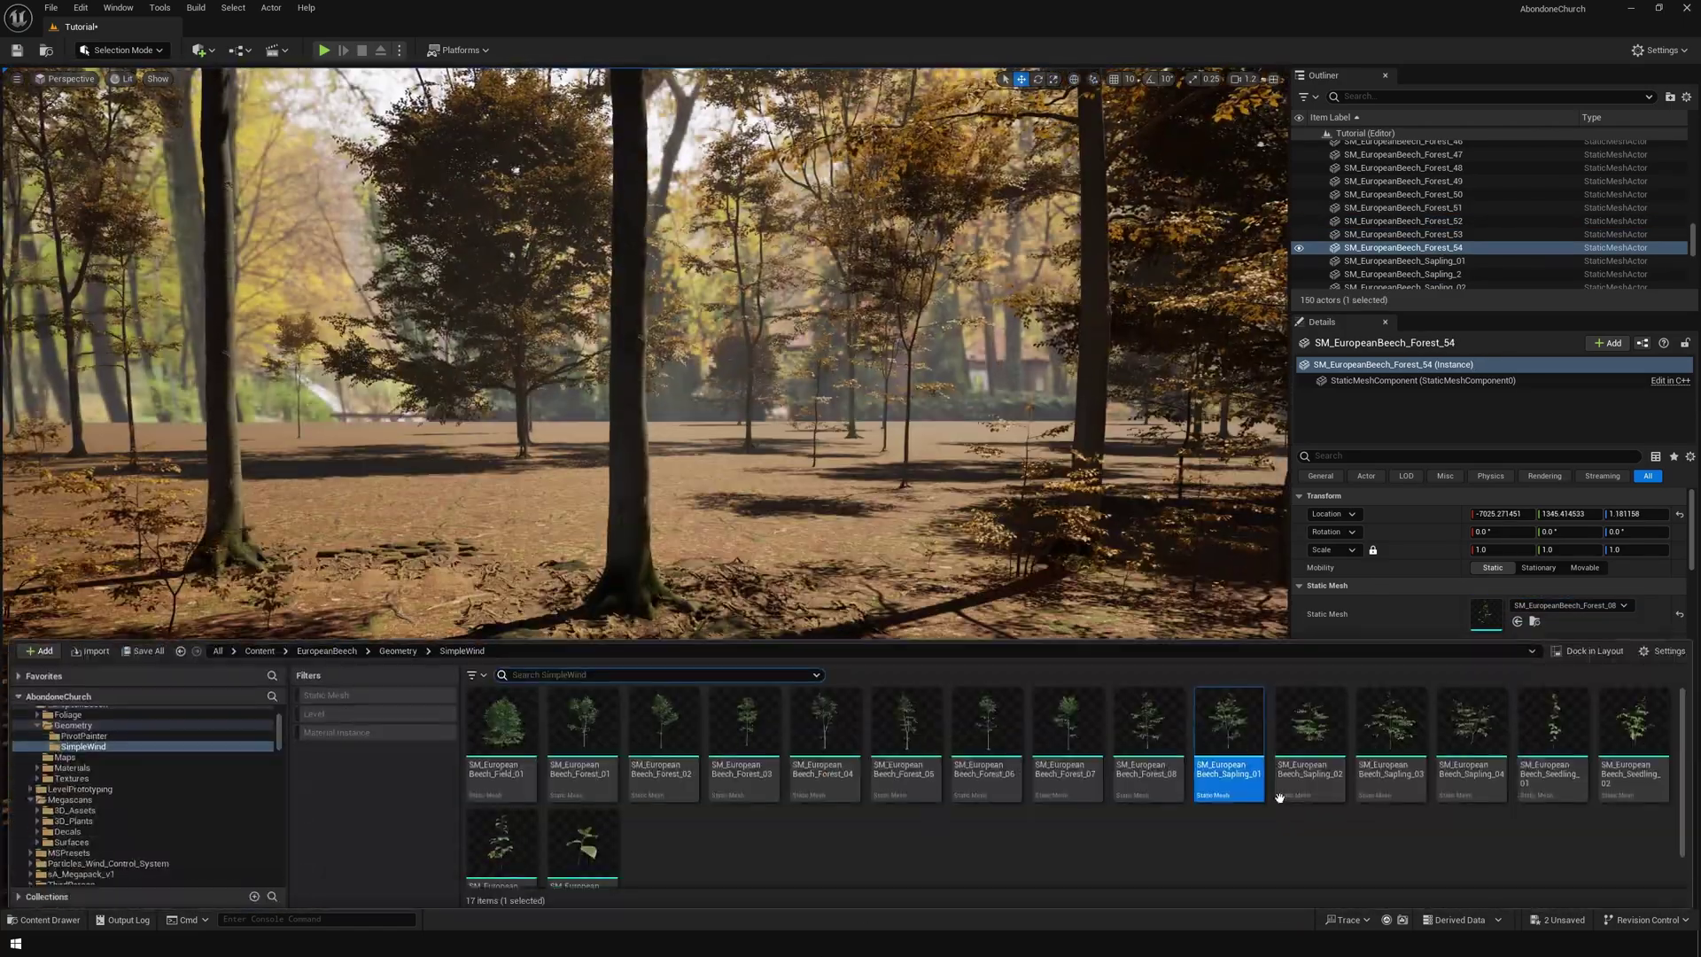
drag(1228, 735, 513, 625)
key(ctrl+space)
drag(894, 562, 624, 653)
key(ctrl+space)
drag(1467, 767, 530, 727)
key(ctrl+space)
drag(1630, 745, 687, 789)
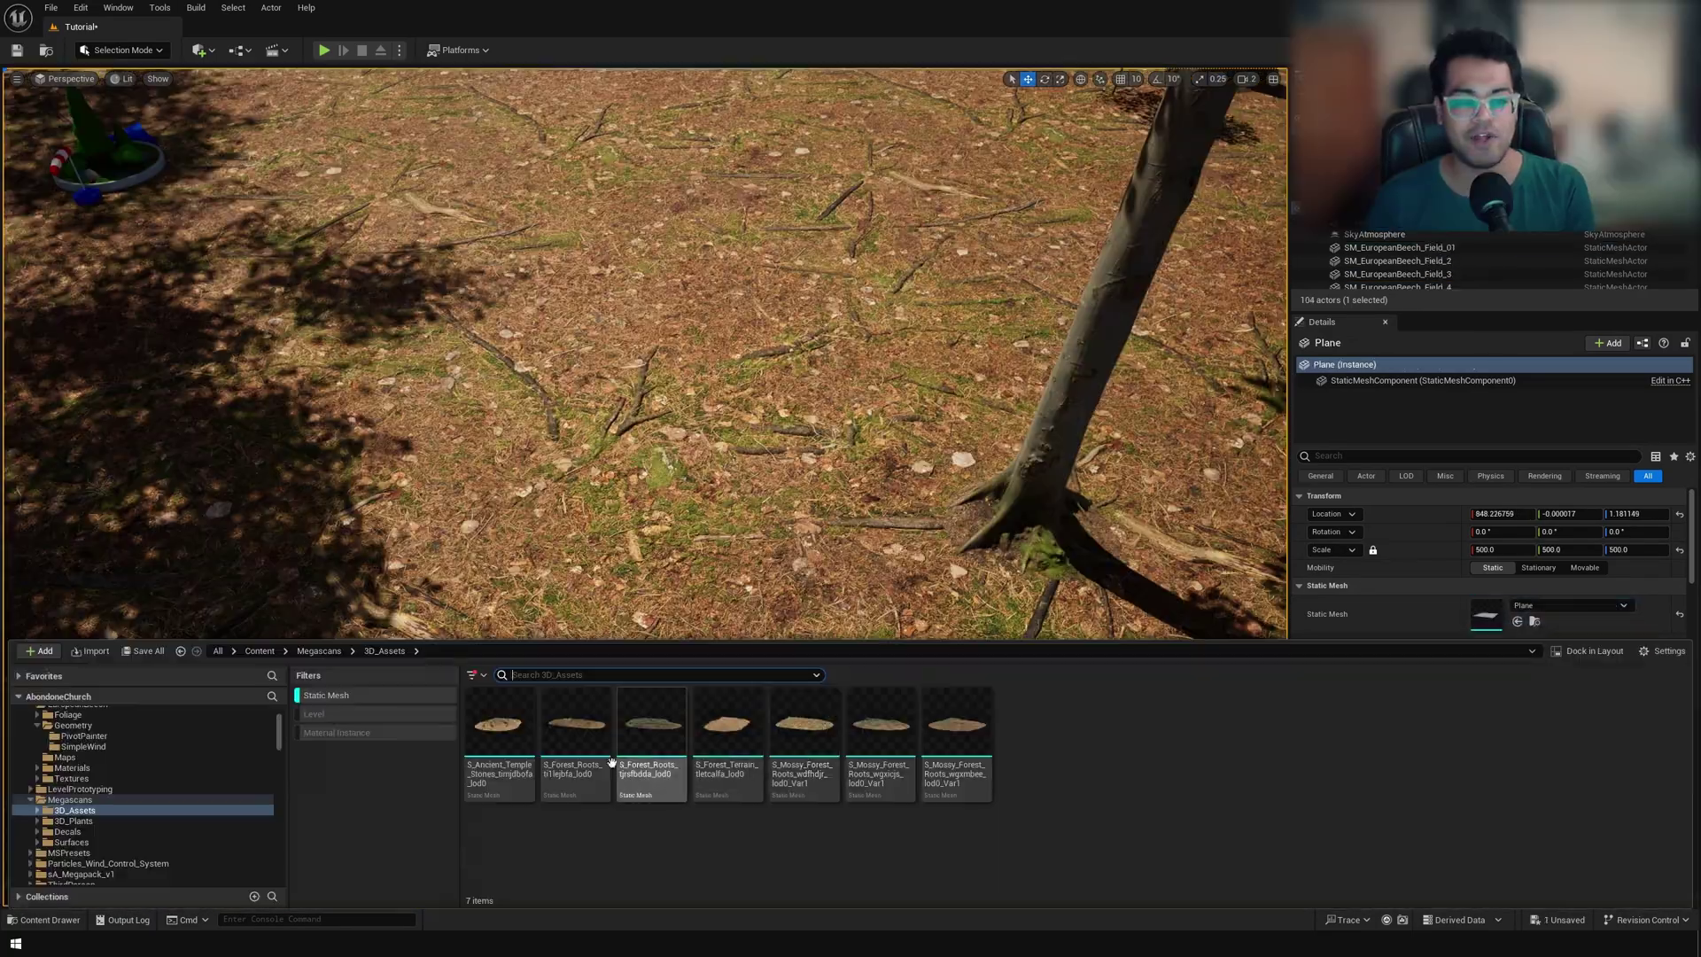
Place the S_Ancient_Temple_Stones mesh on the forest ground, scale it up and adjust its height against the soil
drag(508, 757, 837, 548)
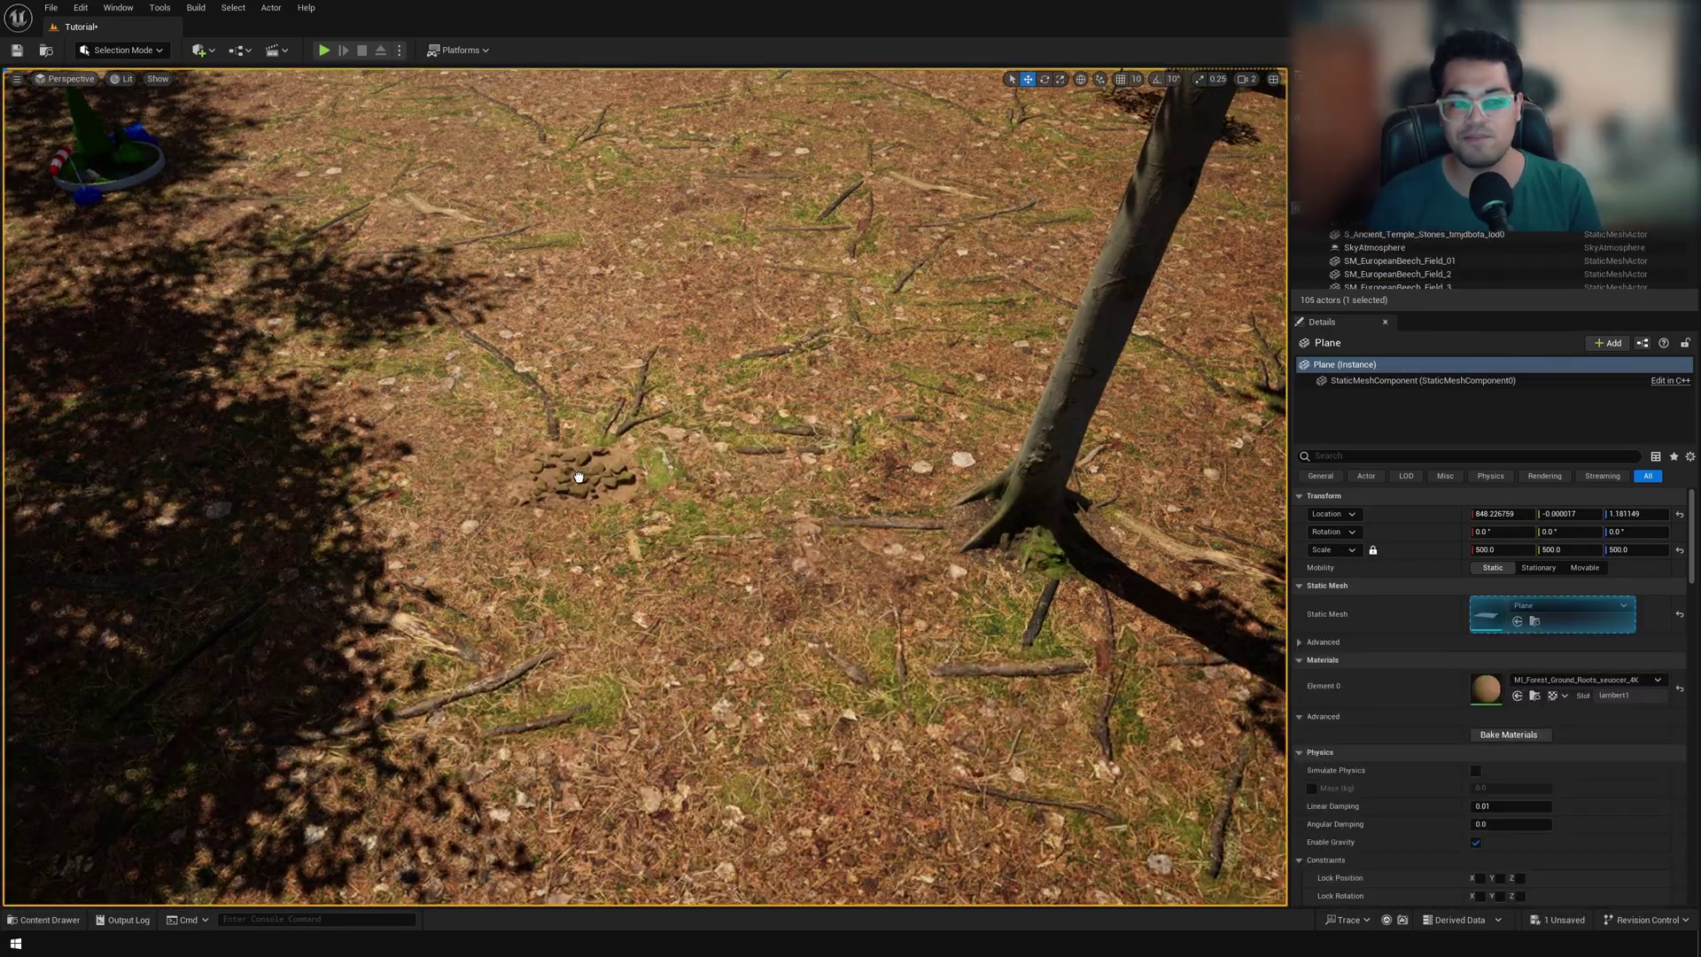
click(577, 476)
key(r)
drag(578, 471, 1068, 707)
key(w)
mouse_move(1102, 554)
mouse_down()
mouse_move(1121, 496)
mouse_move(1115, 522)
mouse_up()
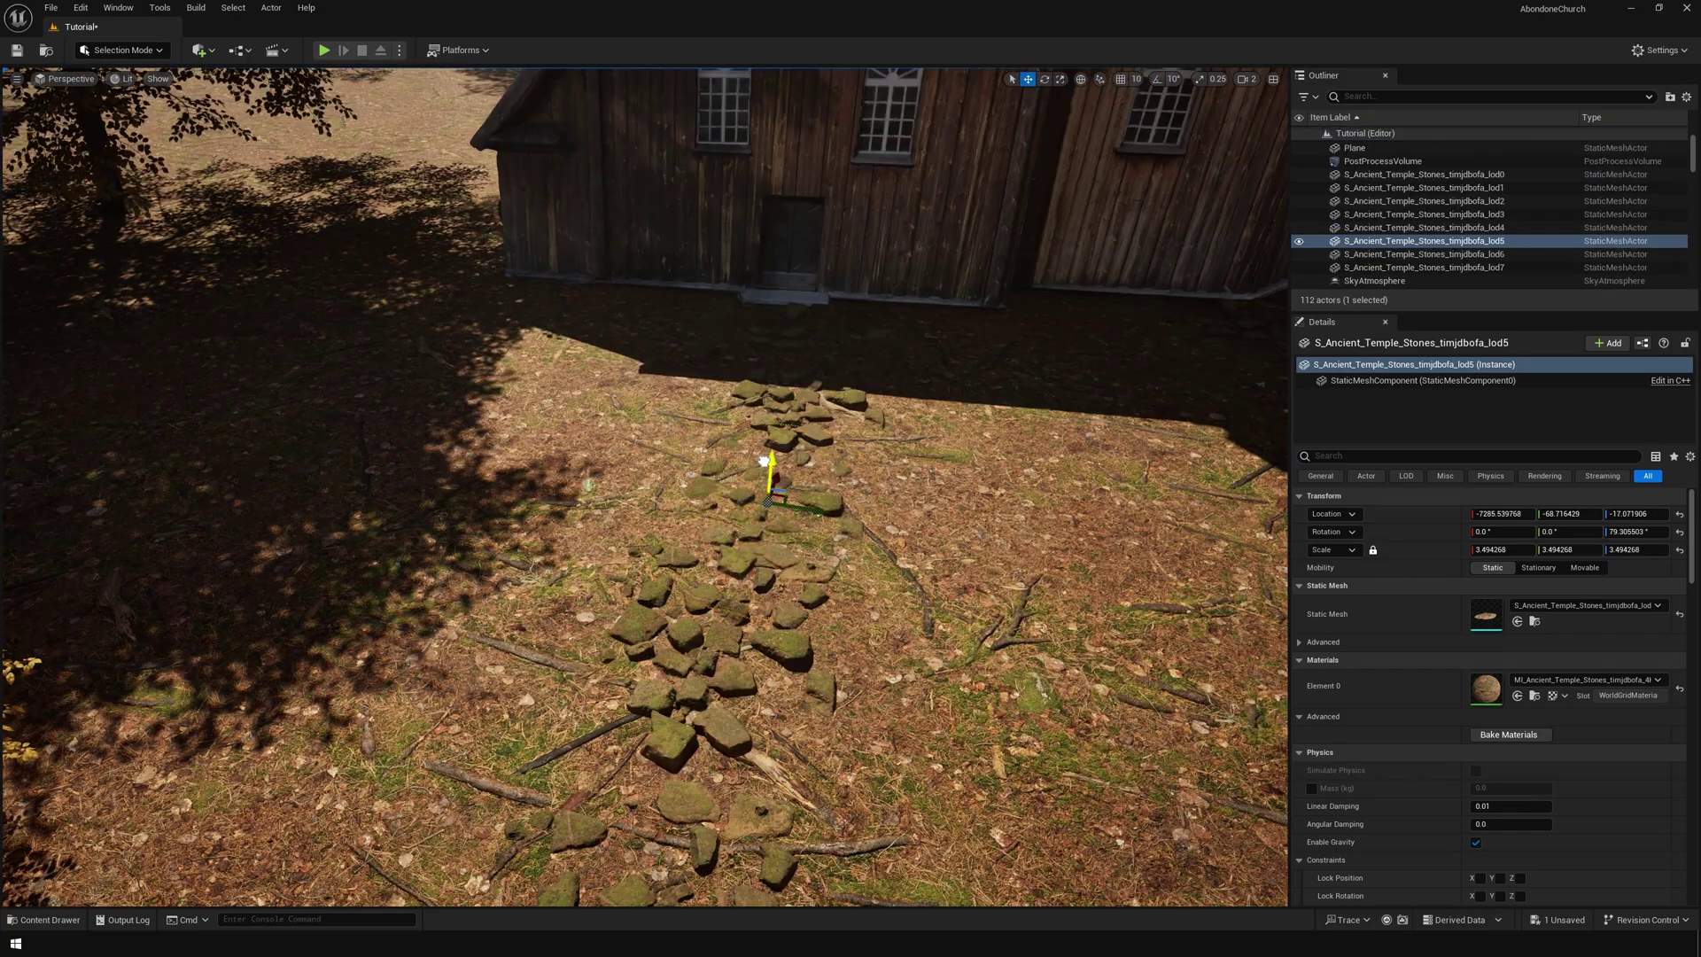
Rotate and reposition the temple stone clusters that form the path leading to the church door
click(734, 675)
key(e)
drag(753, 687, 646, 656)
key(w)
drag(716, 584, 699, 682)
click(709, 841)
right_drag(823, 673, 646, 709)
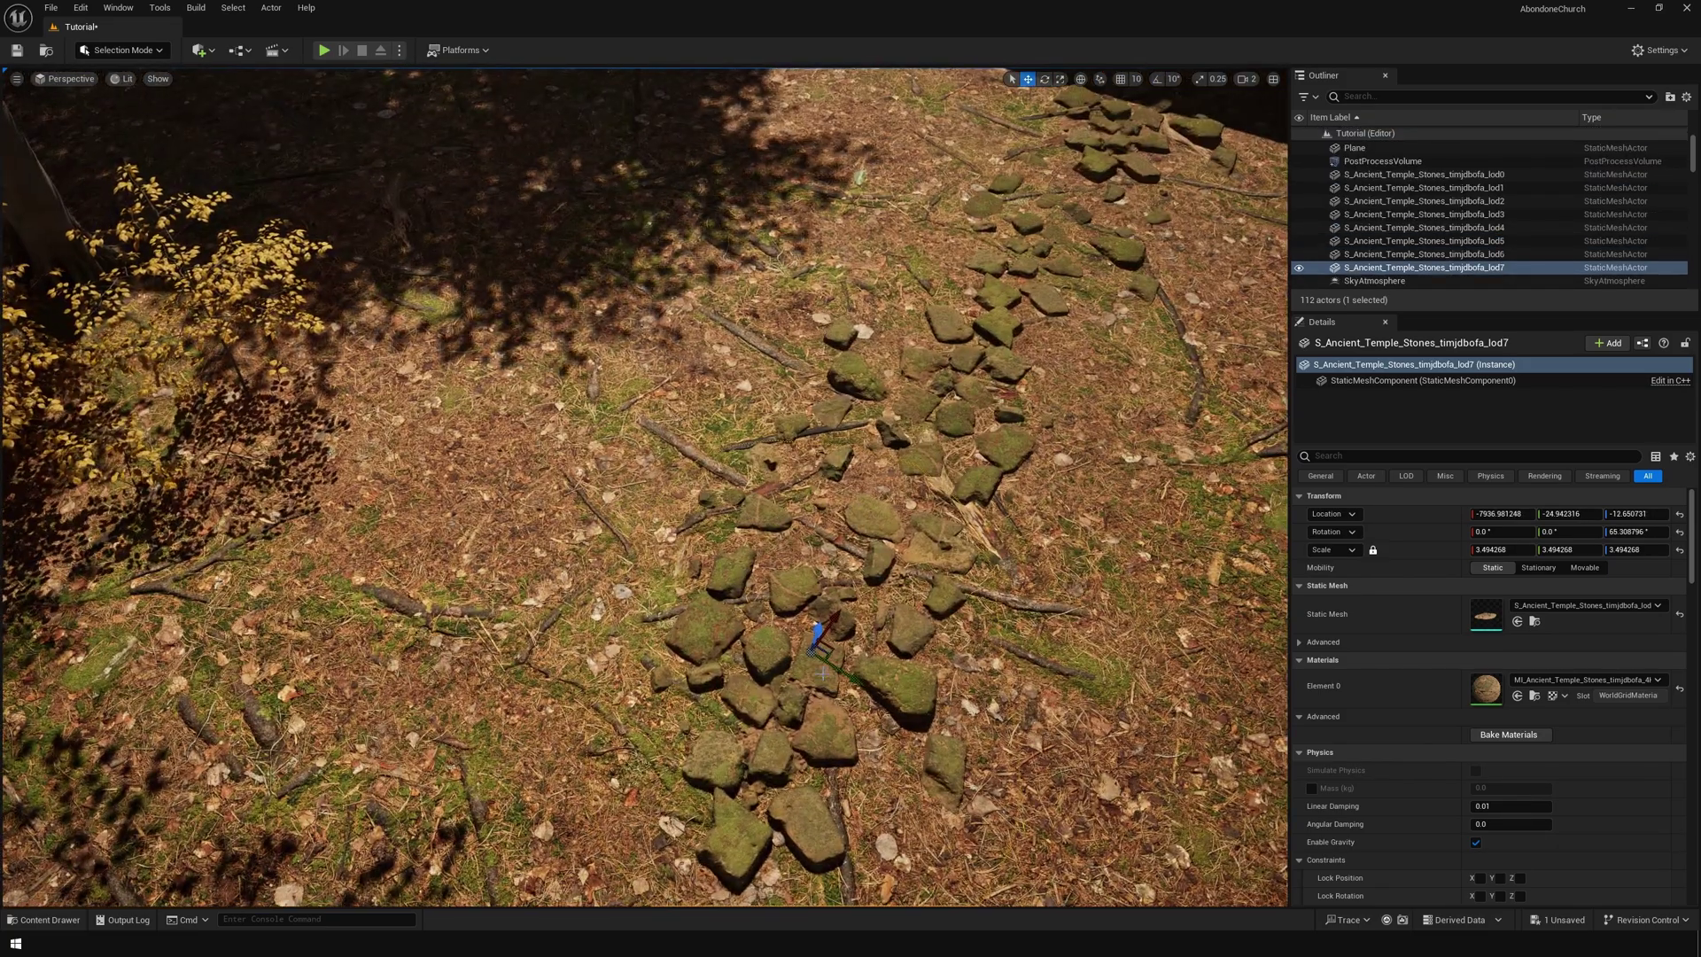
Extend the stone path with a duplicated temple stone cluster placed away from the original
alt+drag(823, 673, 927, 222)
key(r)
key(e)
key(w)
right_drag(769, 588, 769, 354)
key(s)
click(721, 699)
key(s)
right_drag(721, 699, 792, 736)
key(w)
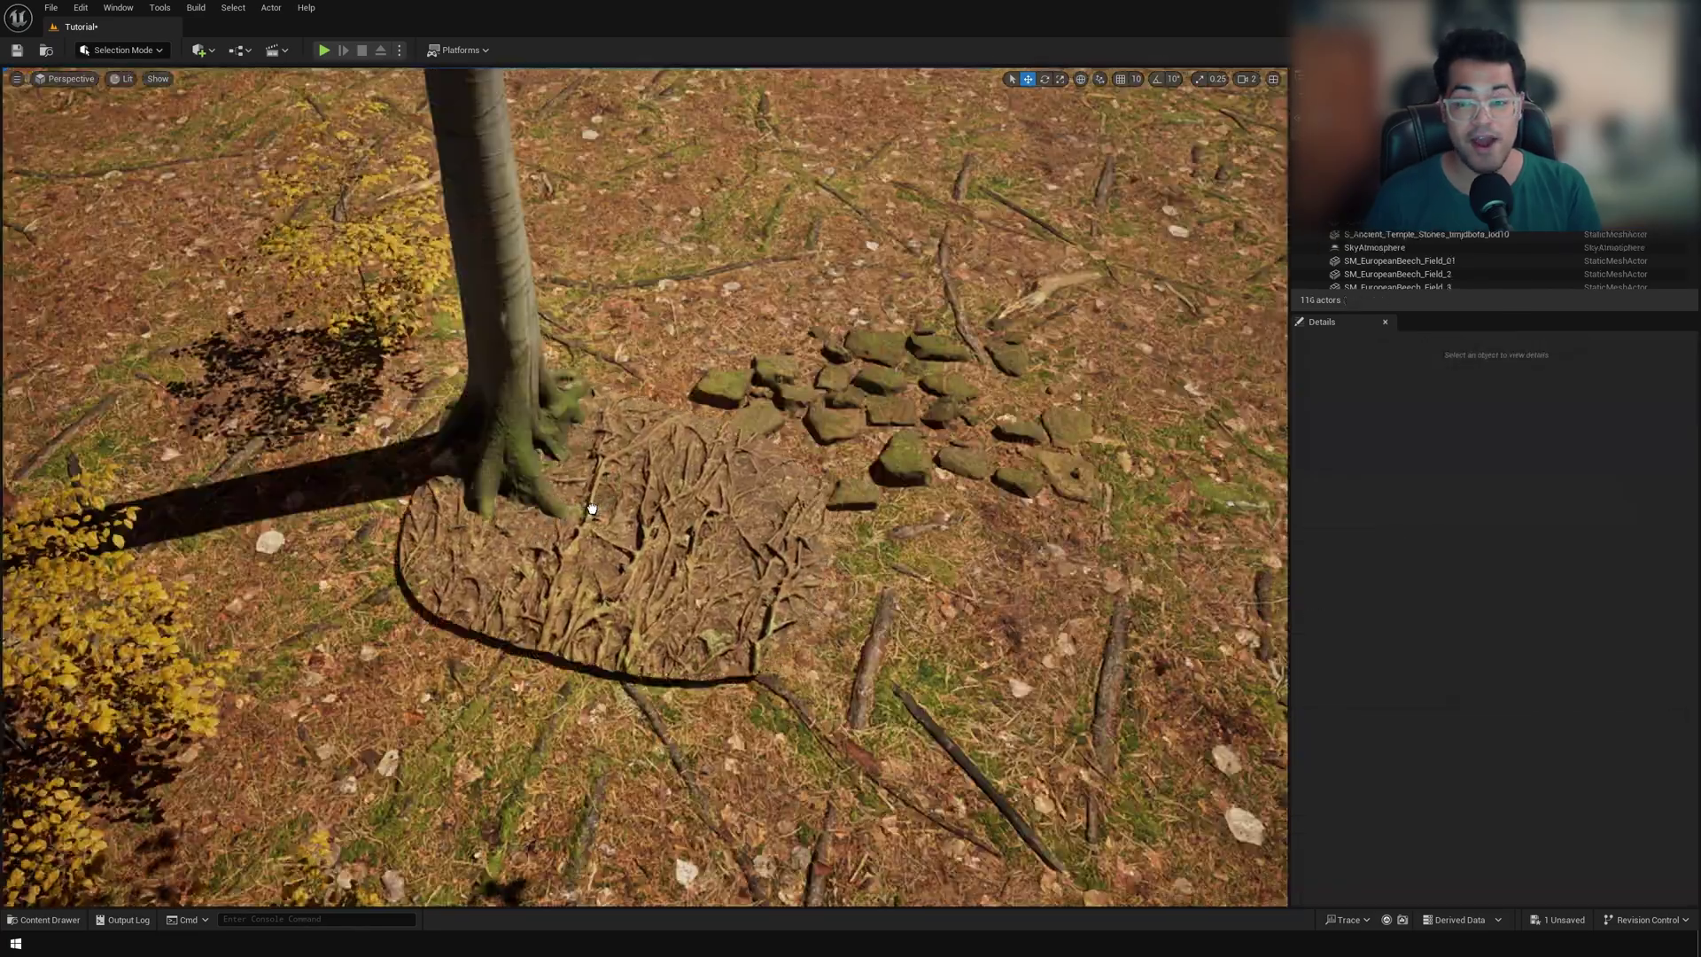
Settle the S_Mossy_Forest_Roots_wdfhdjr patch at the tree base and set a copy partly into the ground beside the stones
click(603, 514)
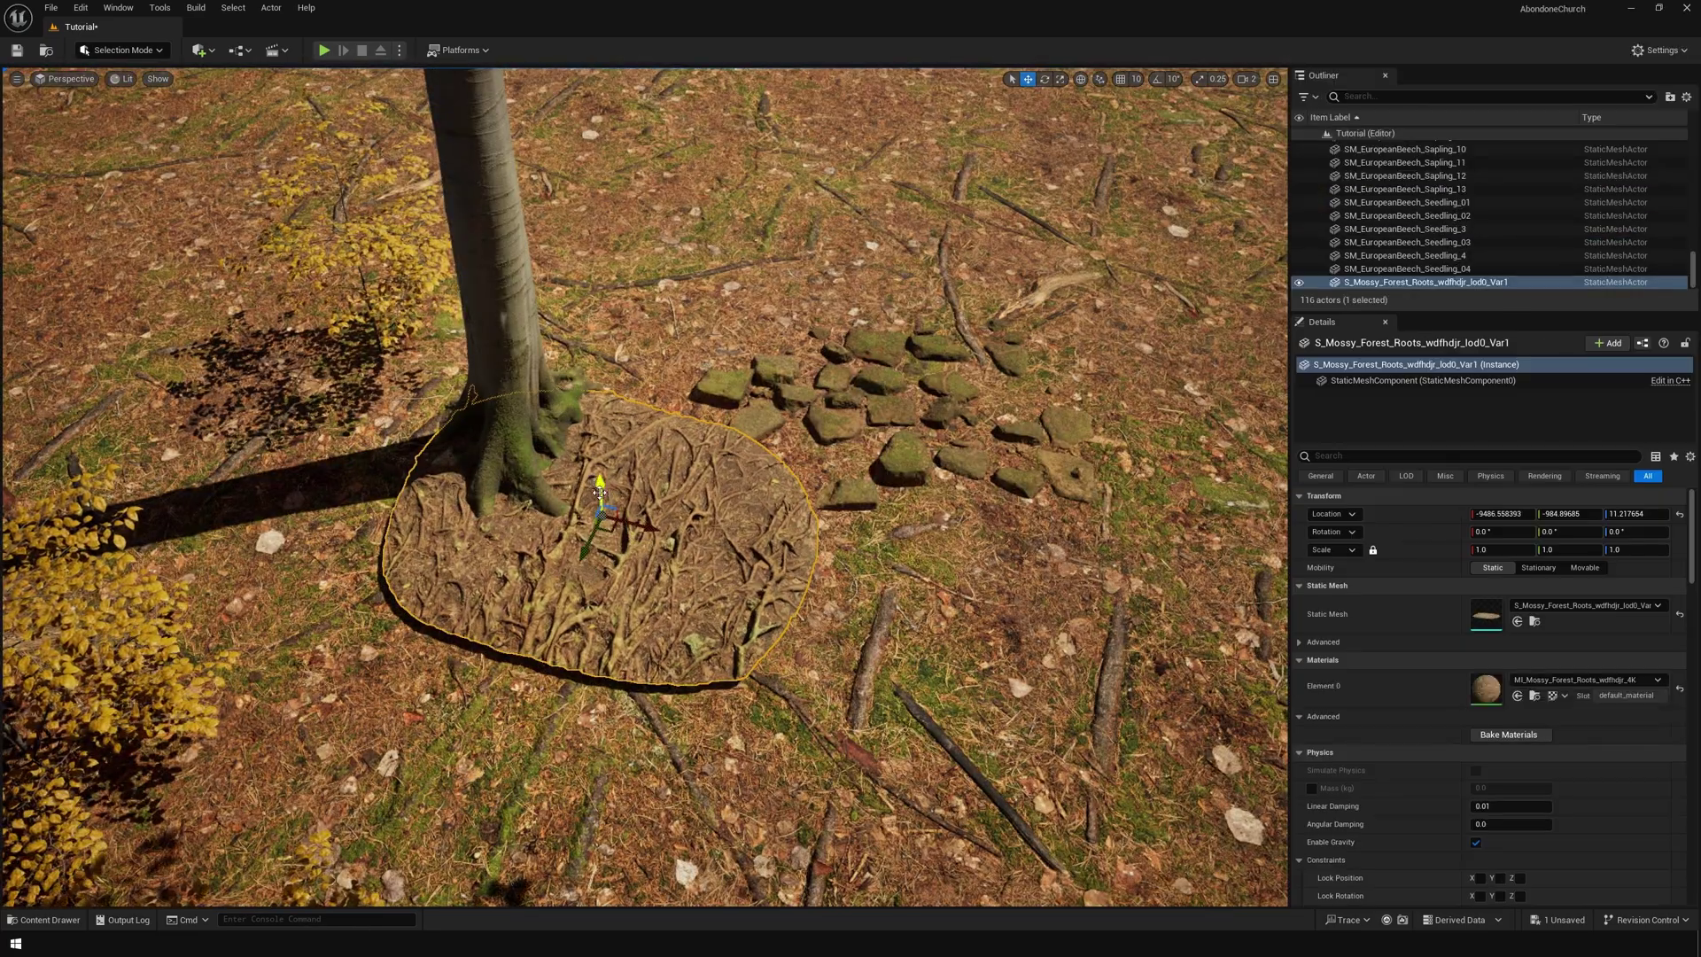
drag(608, 503, 604, 517)
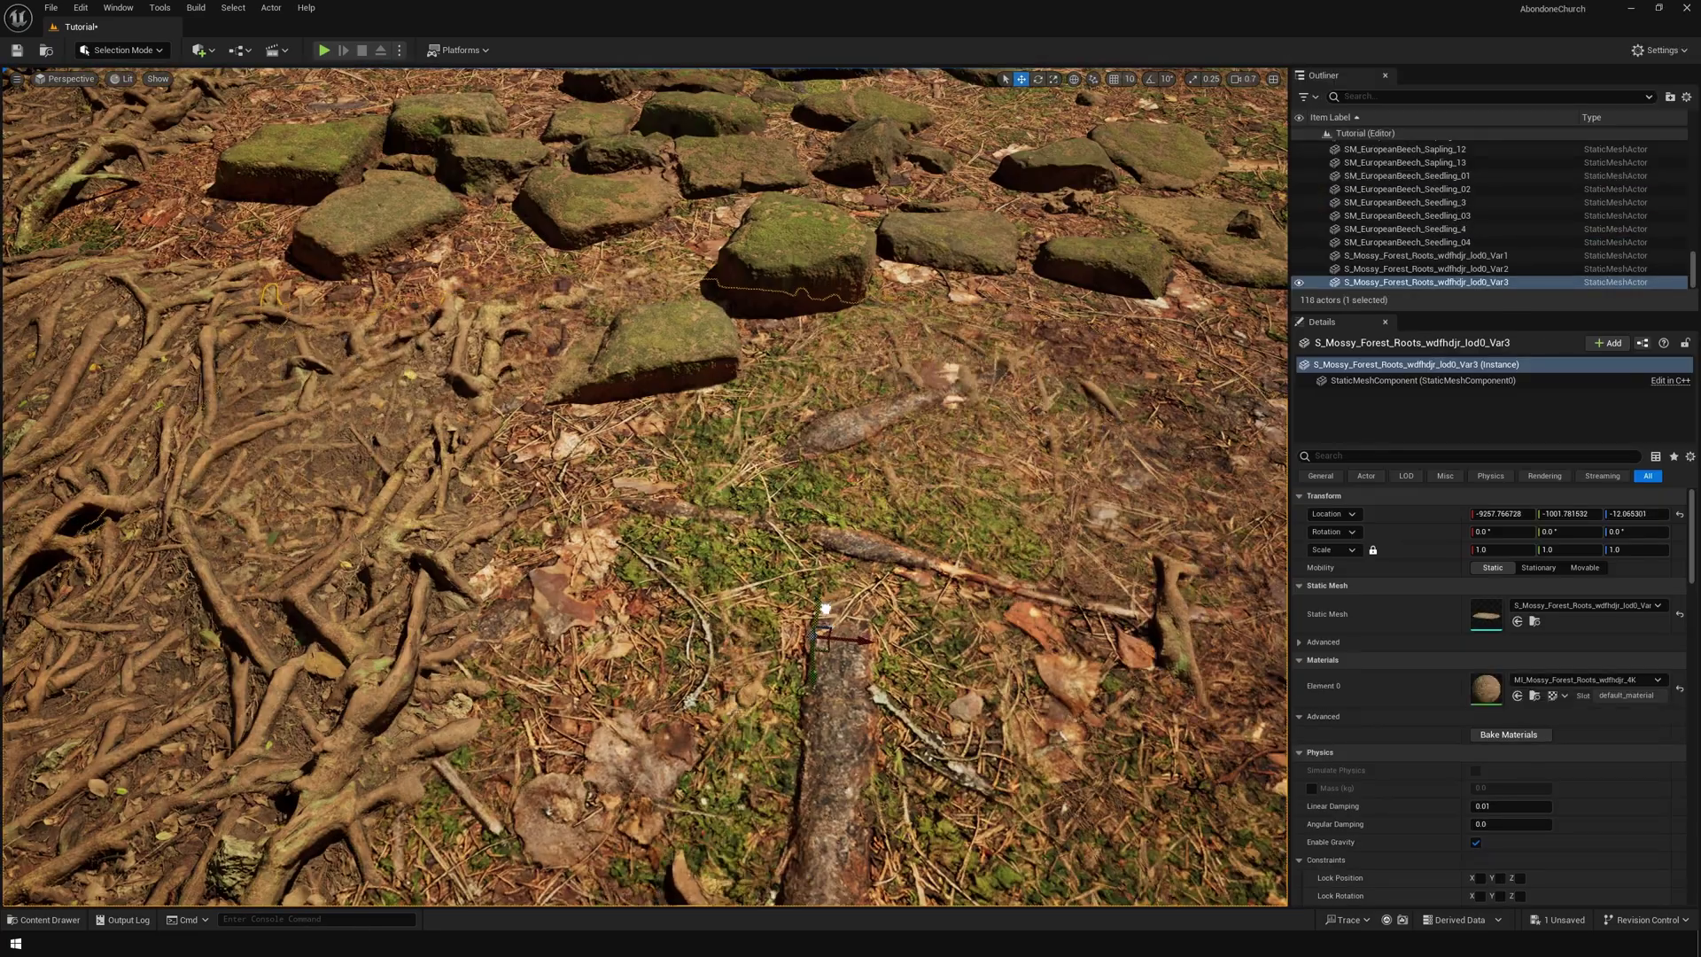
drag(826, 612, 831, 585)
middle_drag(831, 585, 831, 609)
drag(834, 574, 834, 560)
key(s)
right_drag(925, 488, 935, 472)
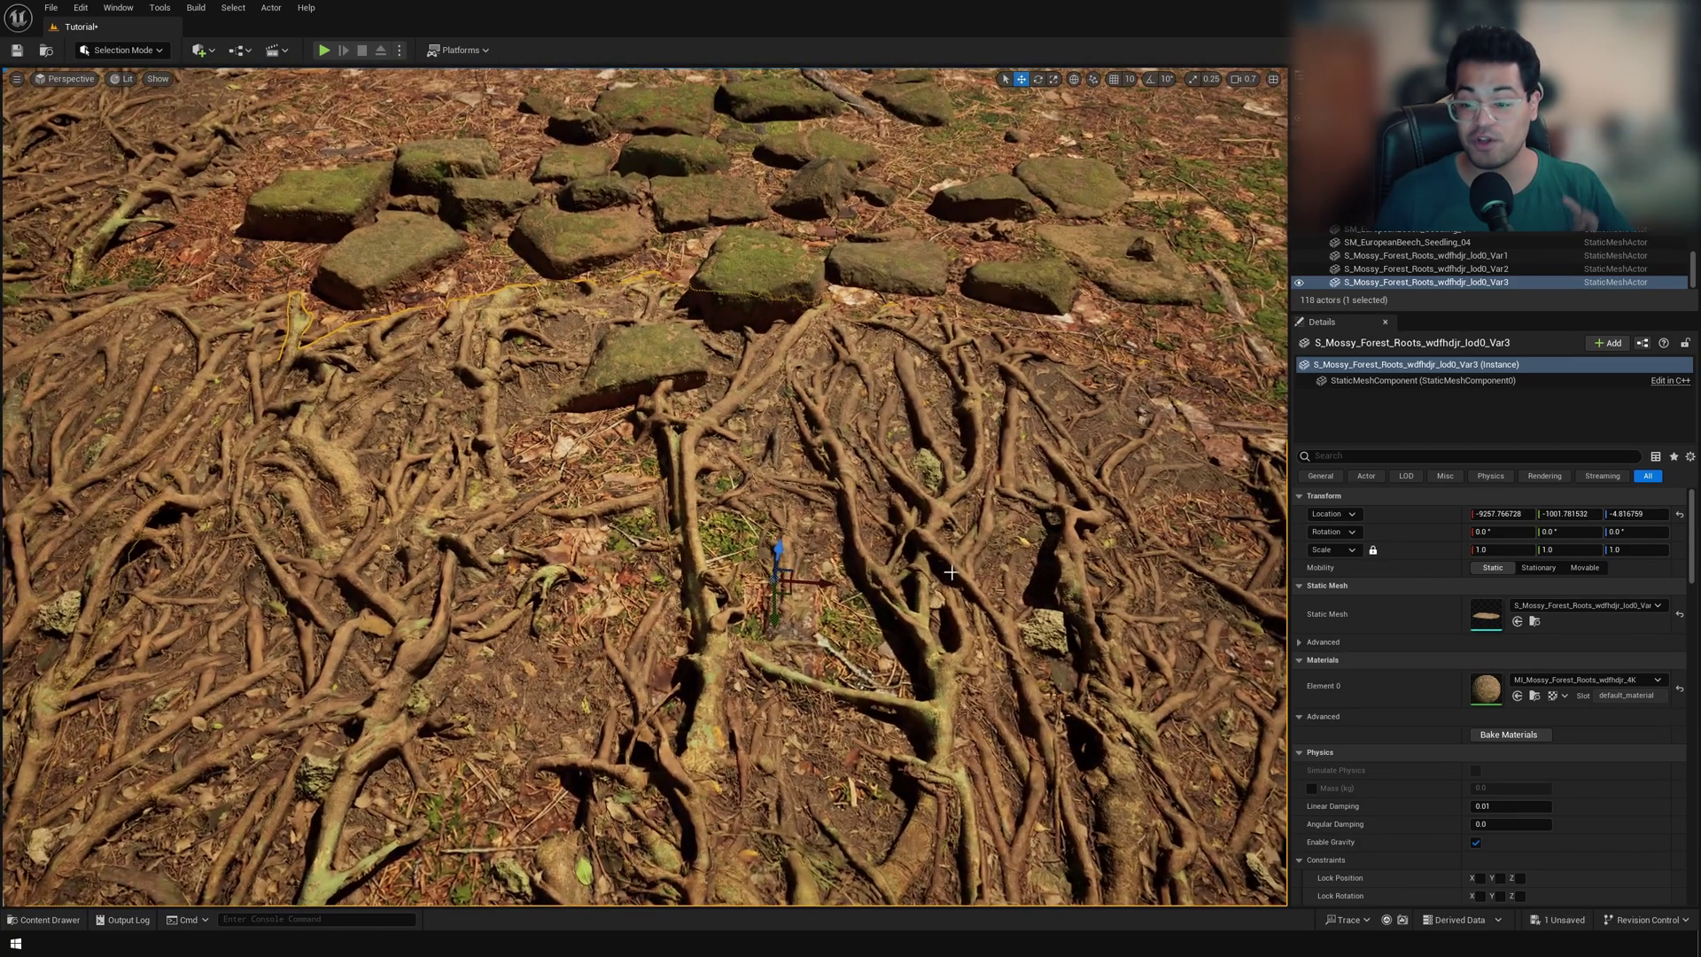
Open the mossy roots material instance and adjust its Albedo Tint colour
double_click(1501, 685)
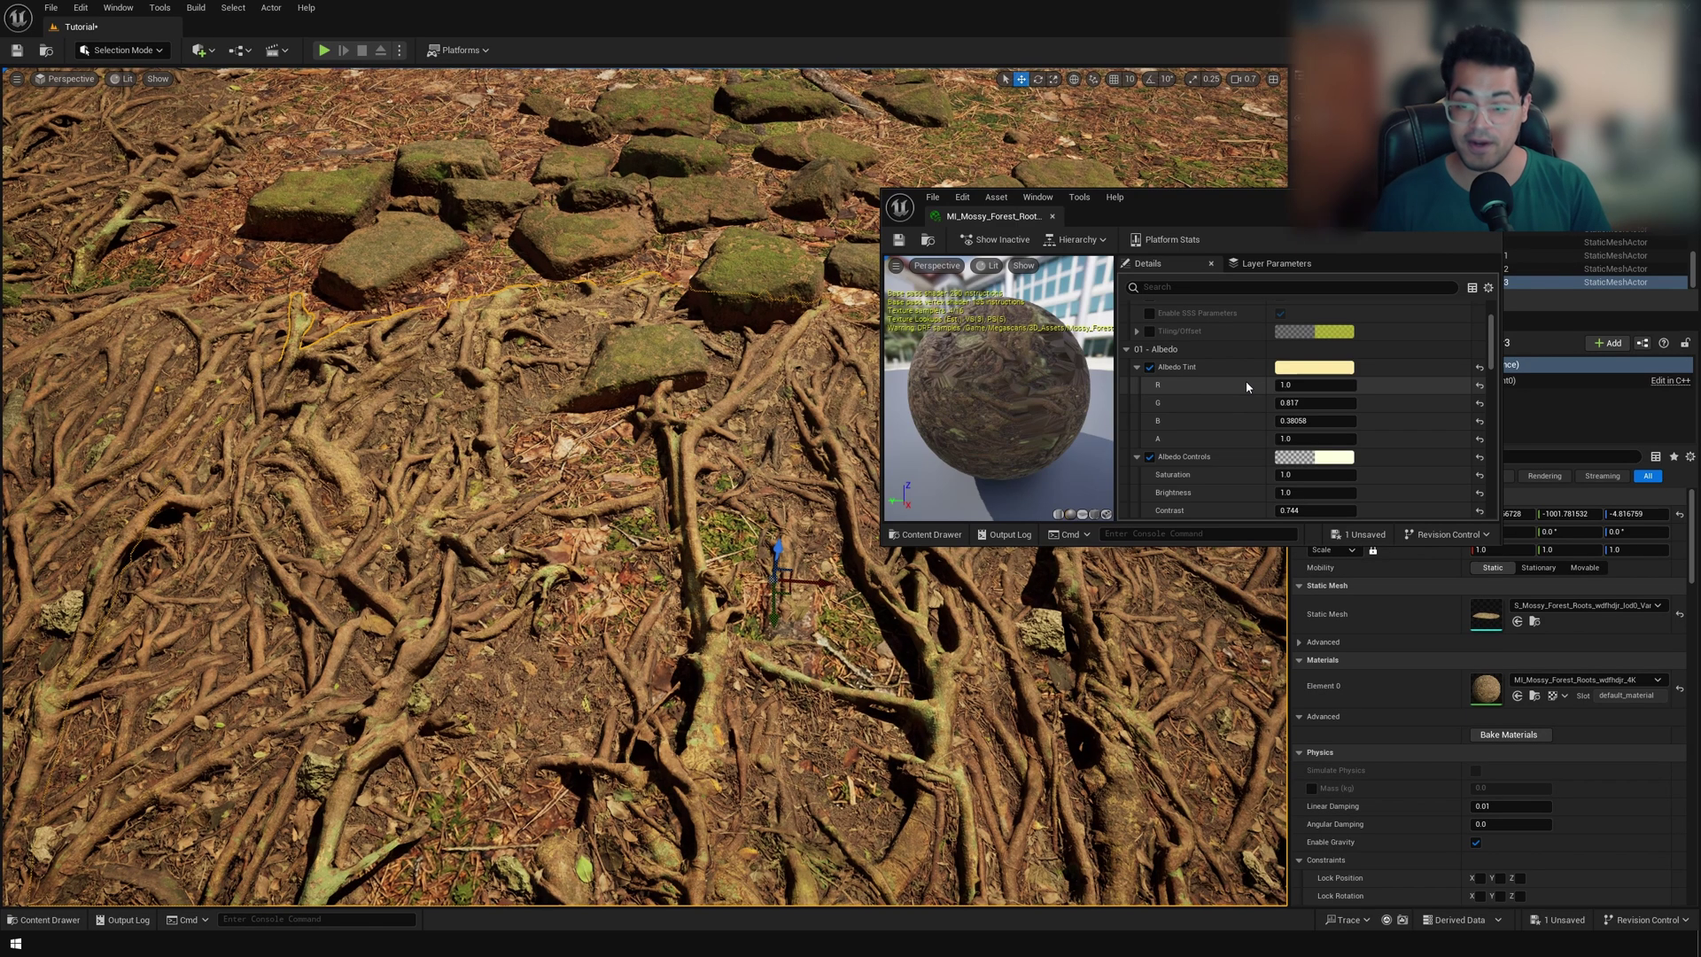
click(1291, 370)
drag(1369, 481, 1393, 511)
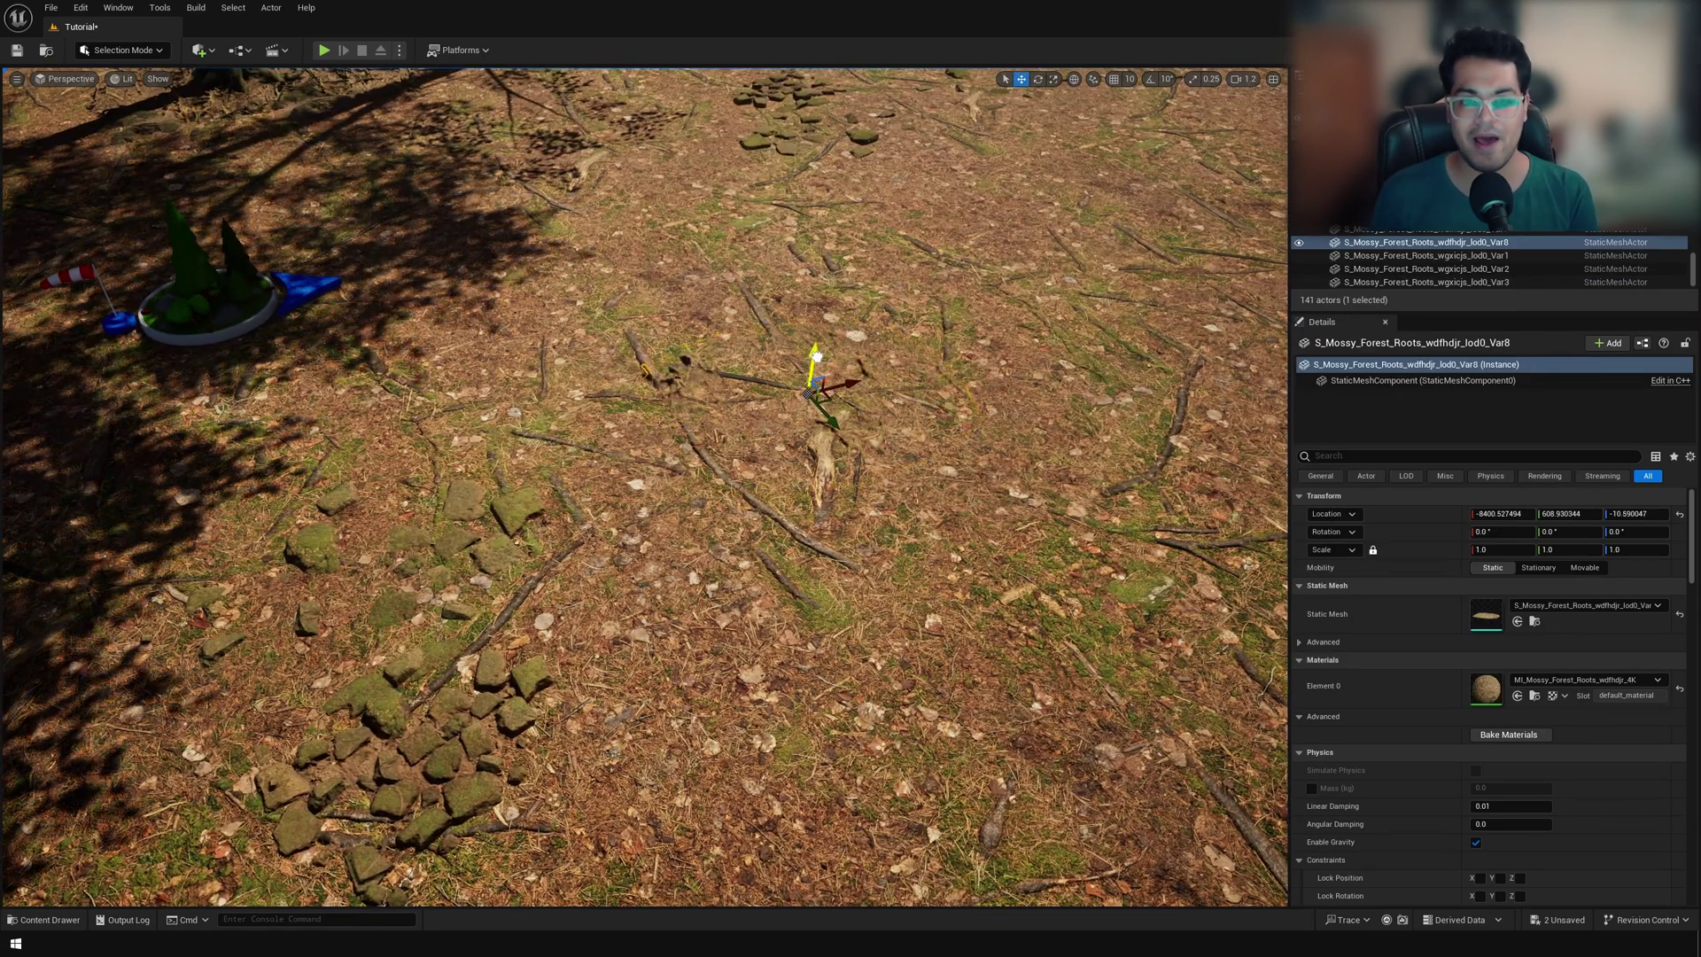
Duplicate the mossy roots patch onto the open ground in front of the church and rotate the copy
alt+drag(831, 414, 1119, 706)
right_drag(1118, 706, 1429, 678)
right_drag(589, 627, 608, 603)
key(e)
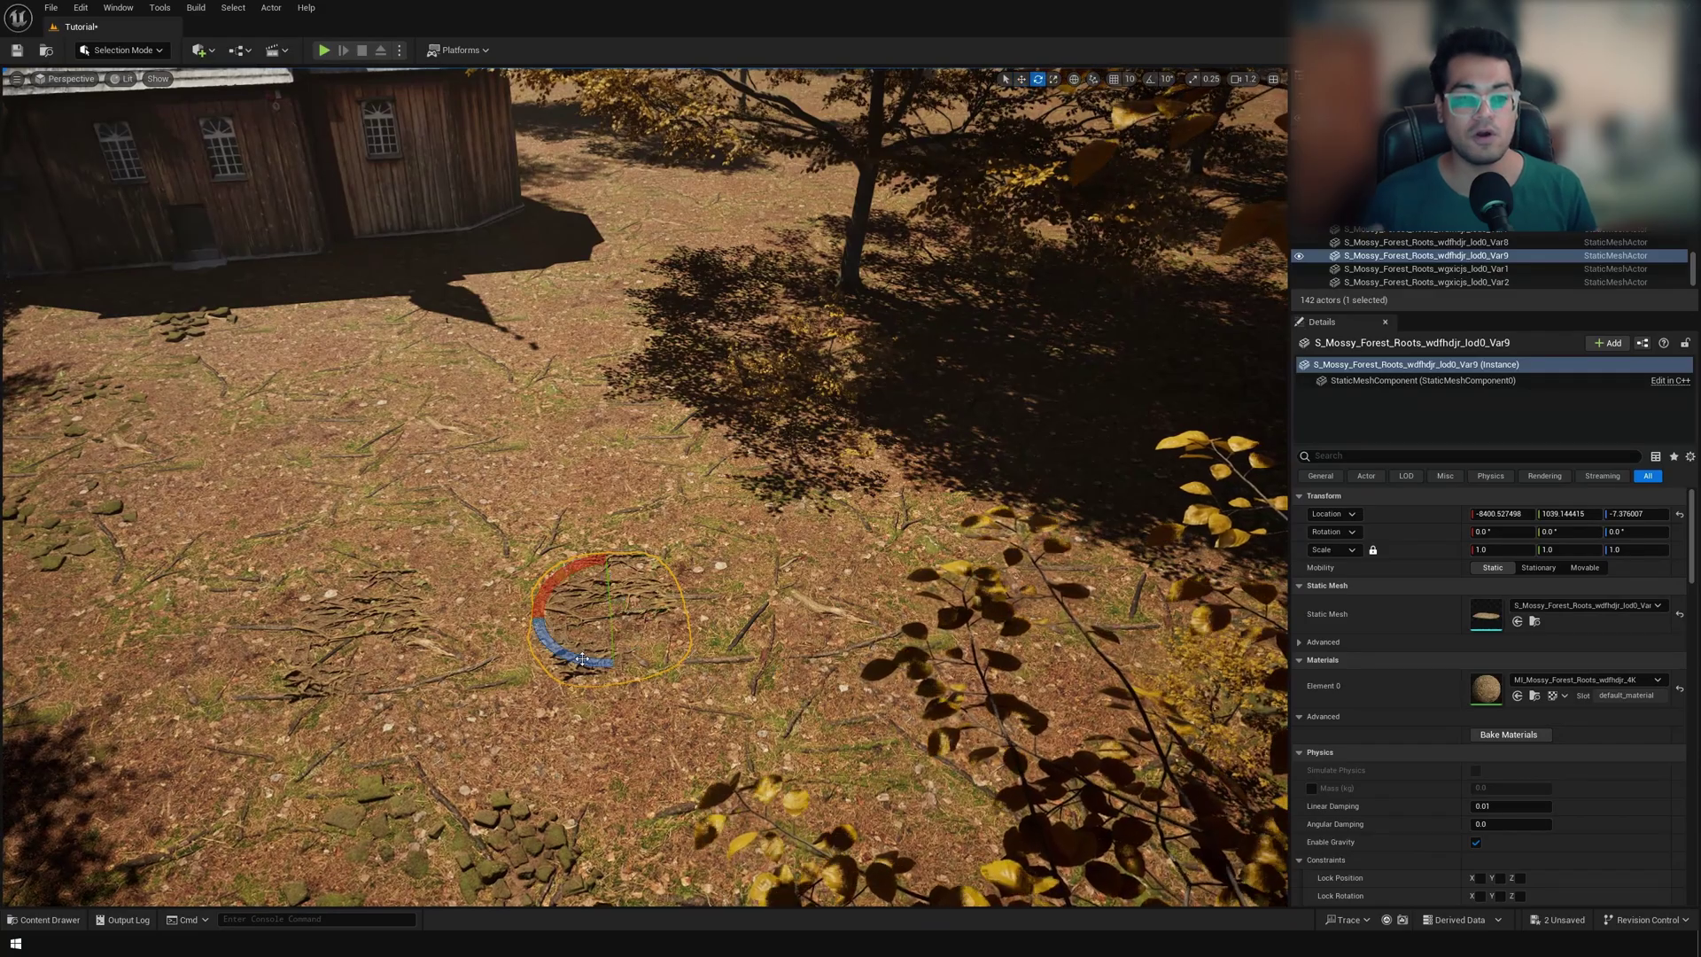
drag(570, 654, 677, 585)
right_drag(676, 585, 499, 673)
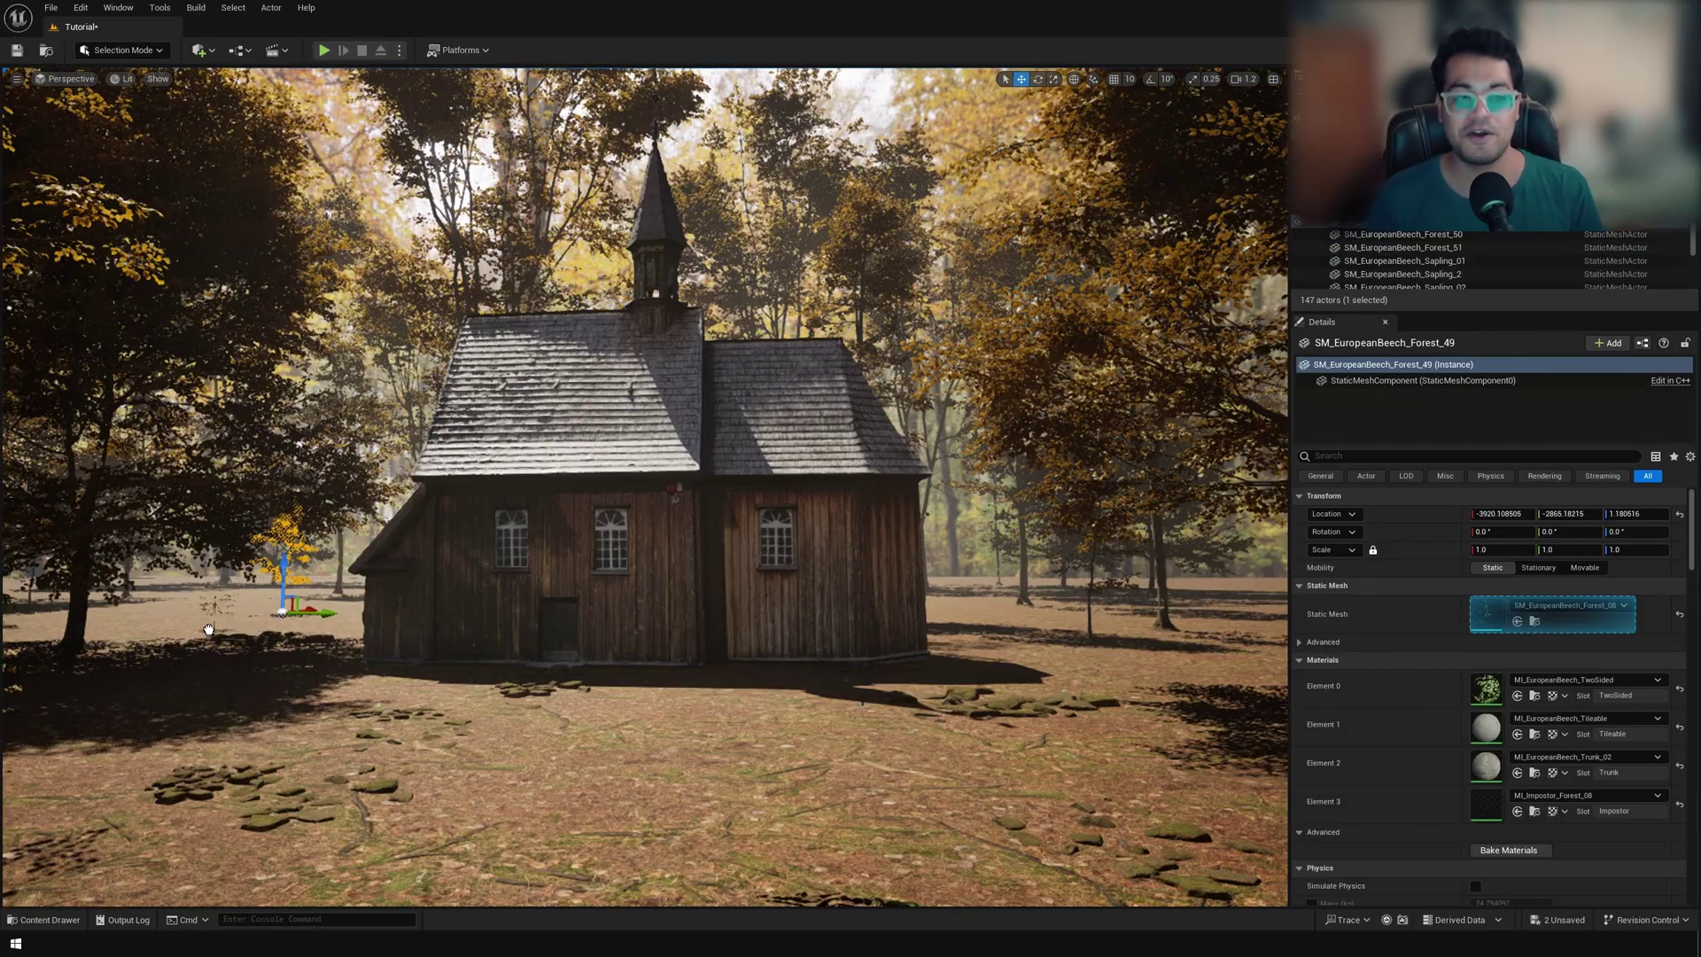
Place more small SM_EuropeanBeech_Forest_08 trees on both sides of the church and its foreground
key(ctrl+space)
drag(1147, 740, 253, 644)
key(ctrl+space)
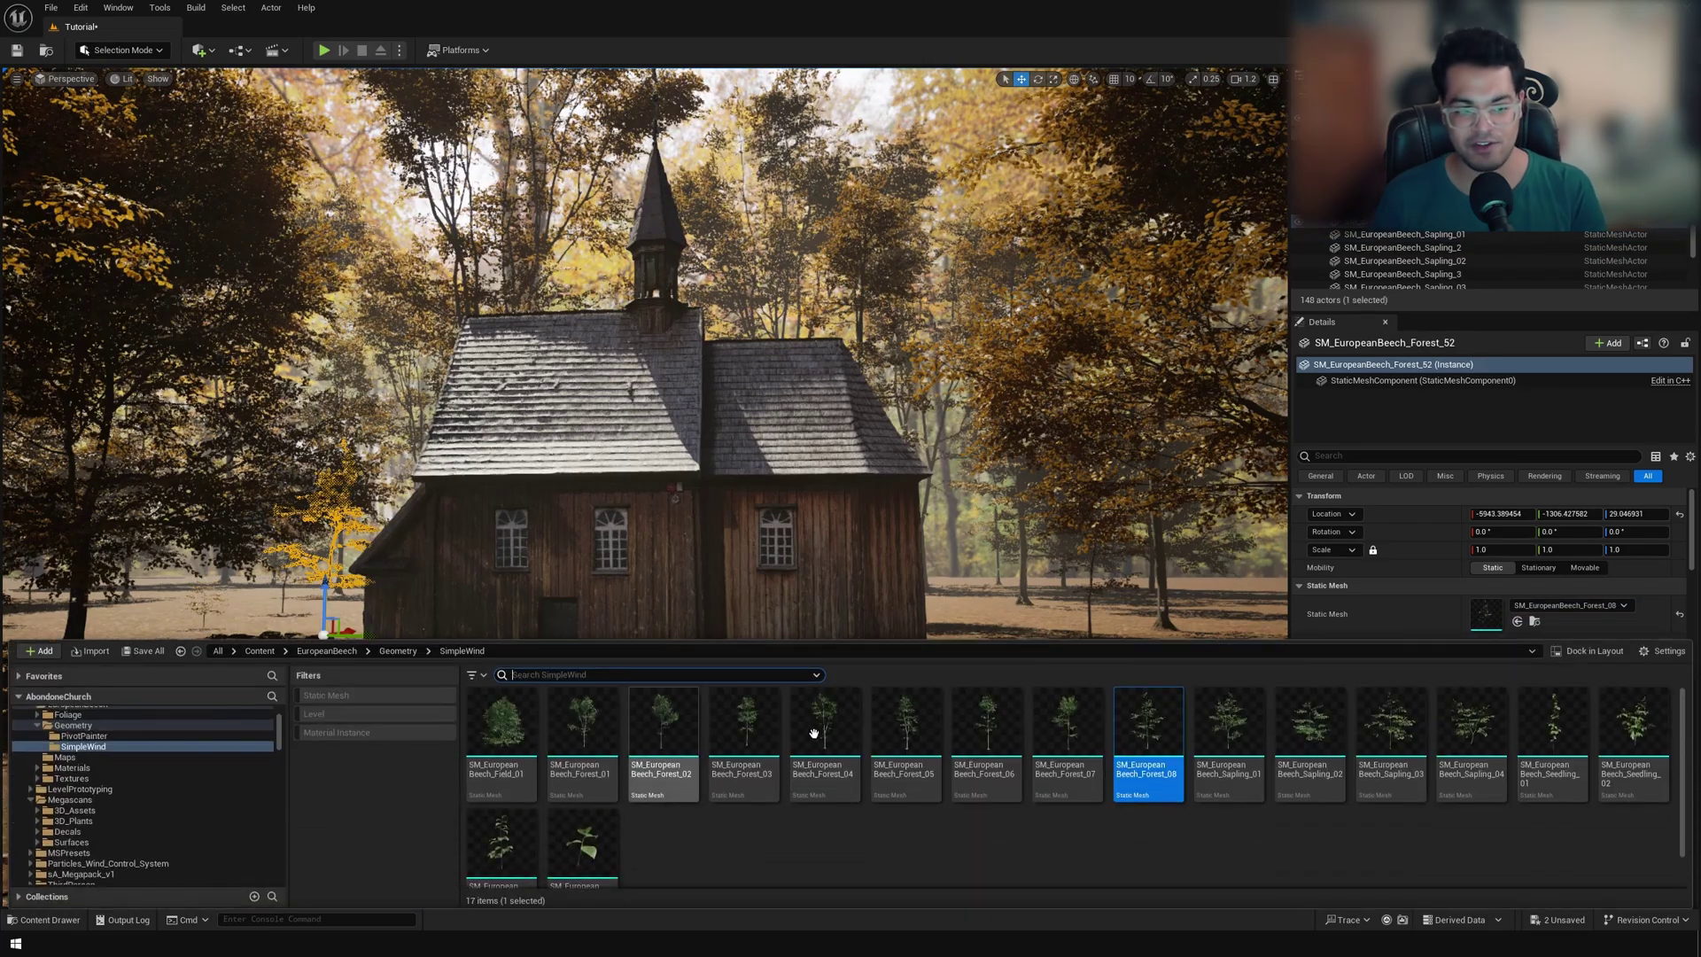
drag(1140, 747, 154, 700)
key(ctrl+space)
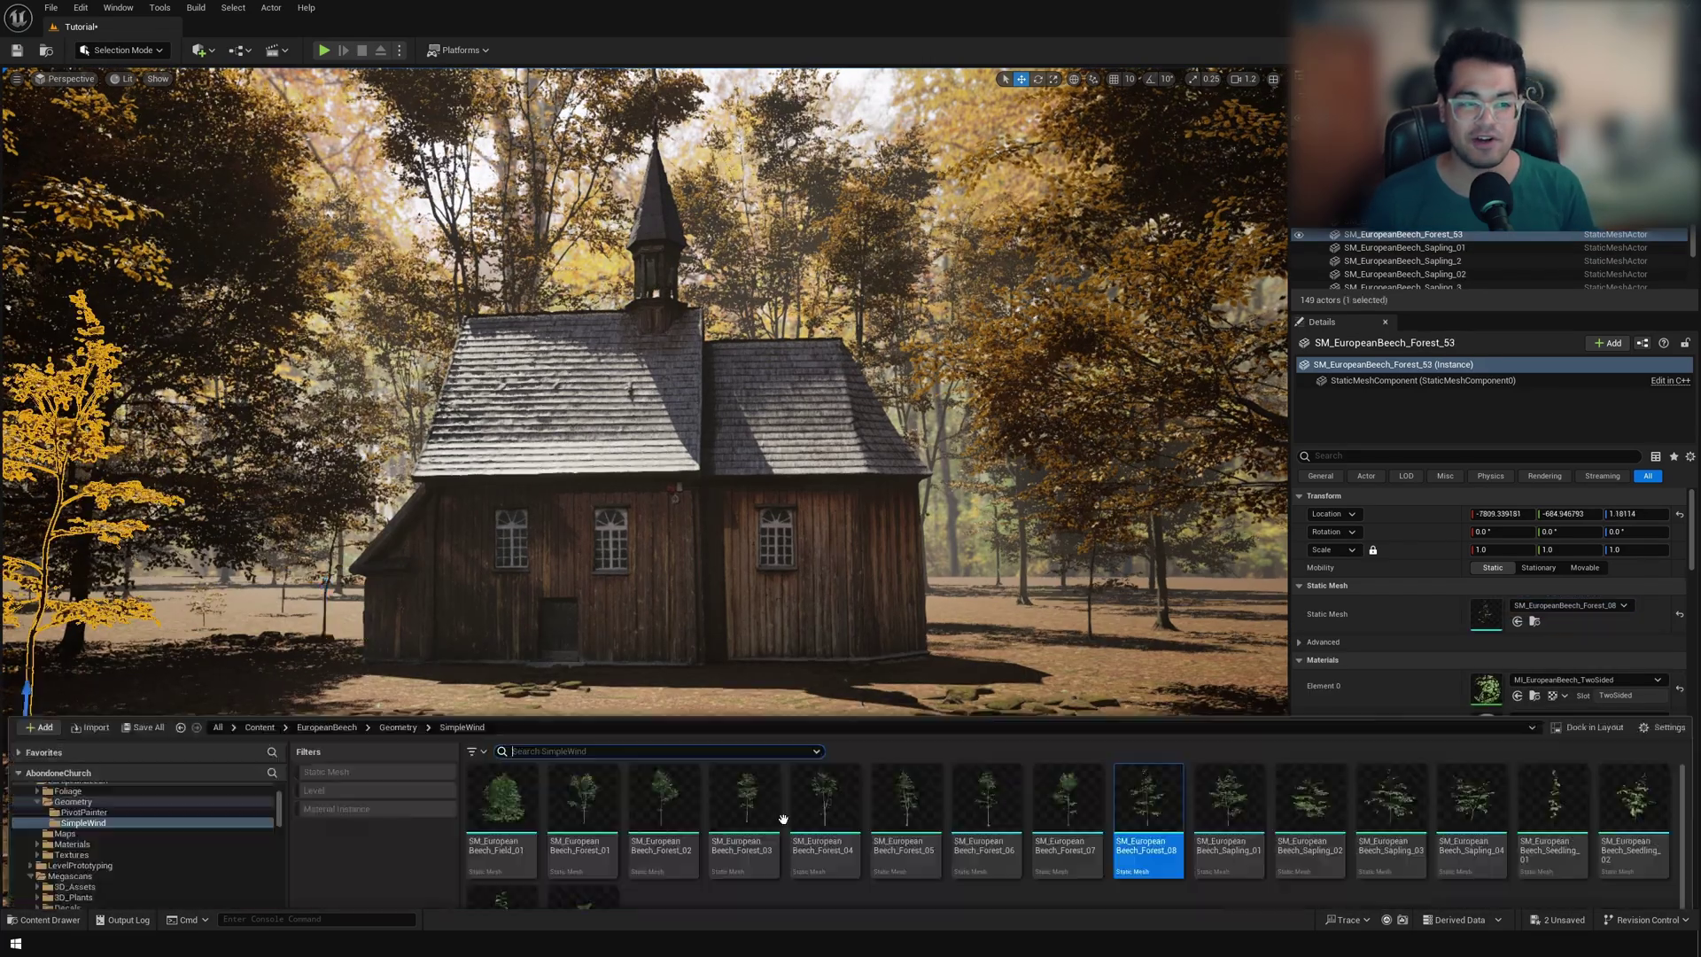
drag(1146, 771, 27, 735)
drag(1211, 709, 1211, 709)
key(ctrl+space)
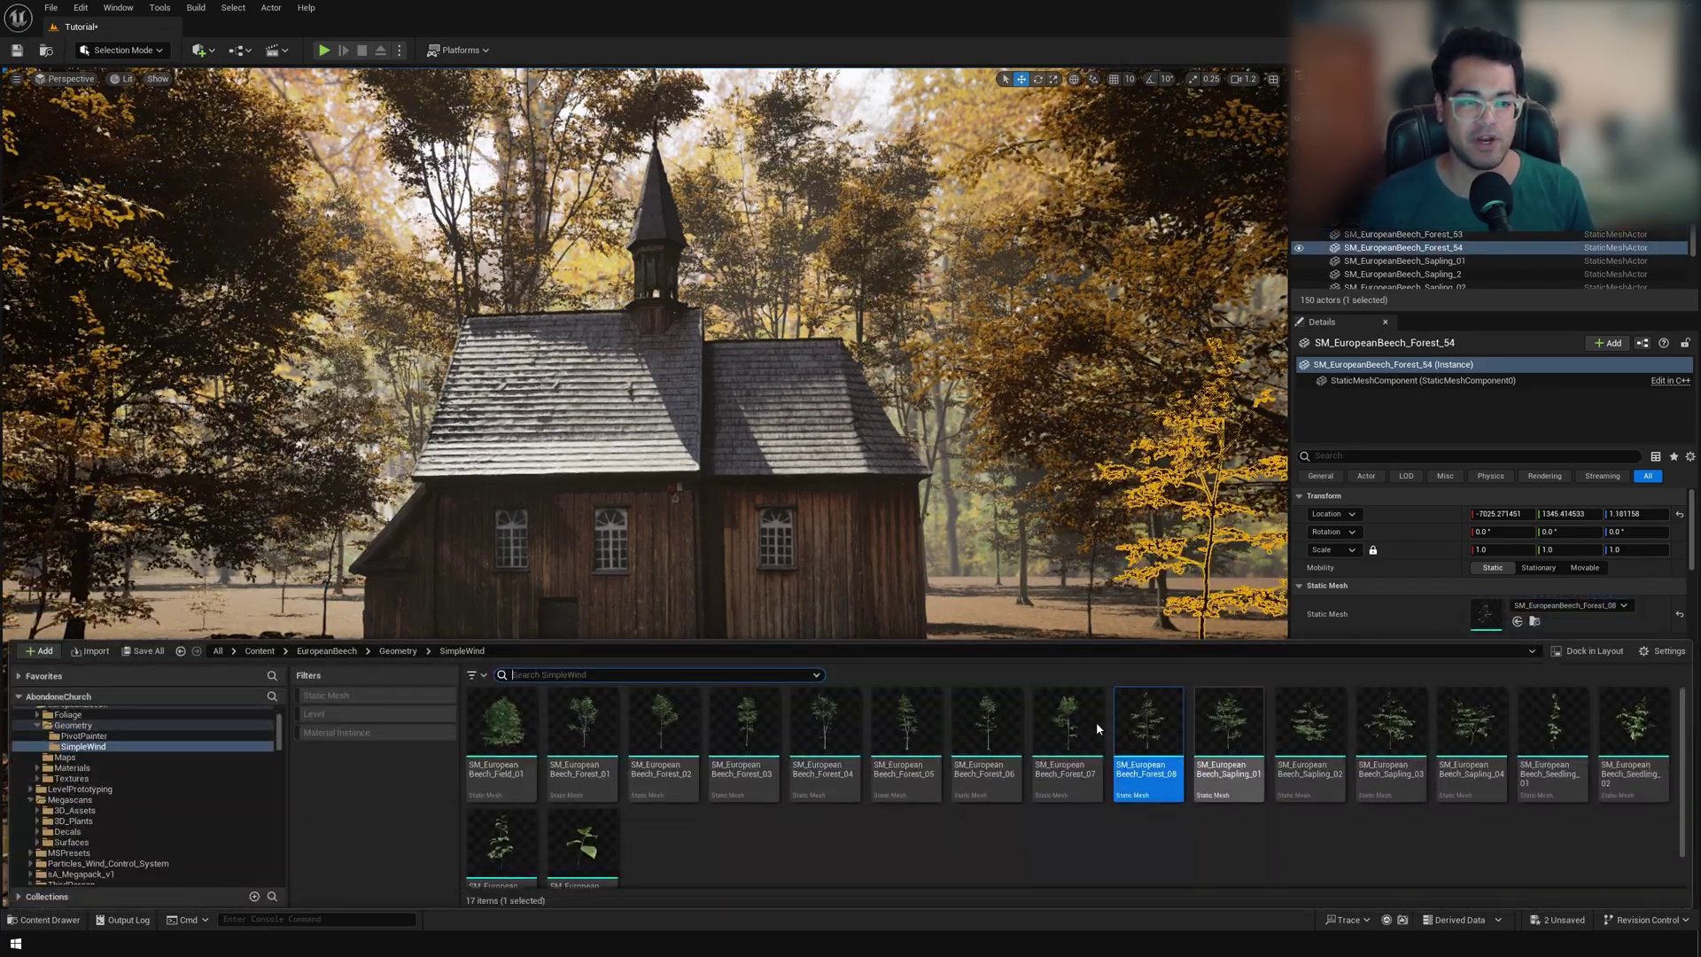
drag(76, 551, 38, 814)
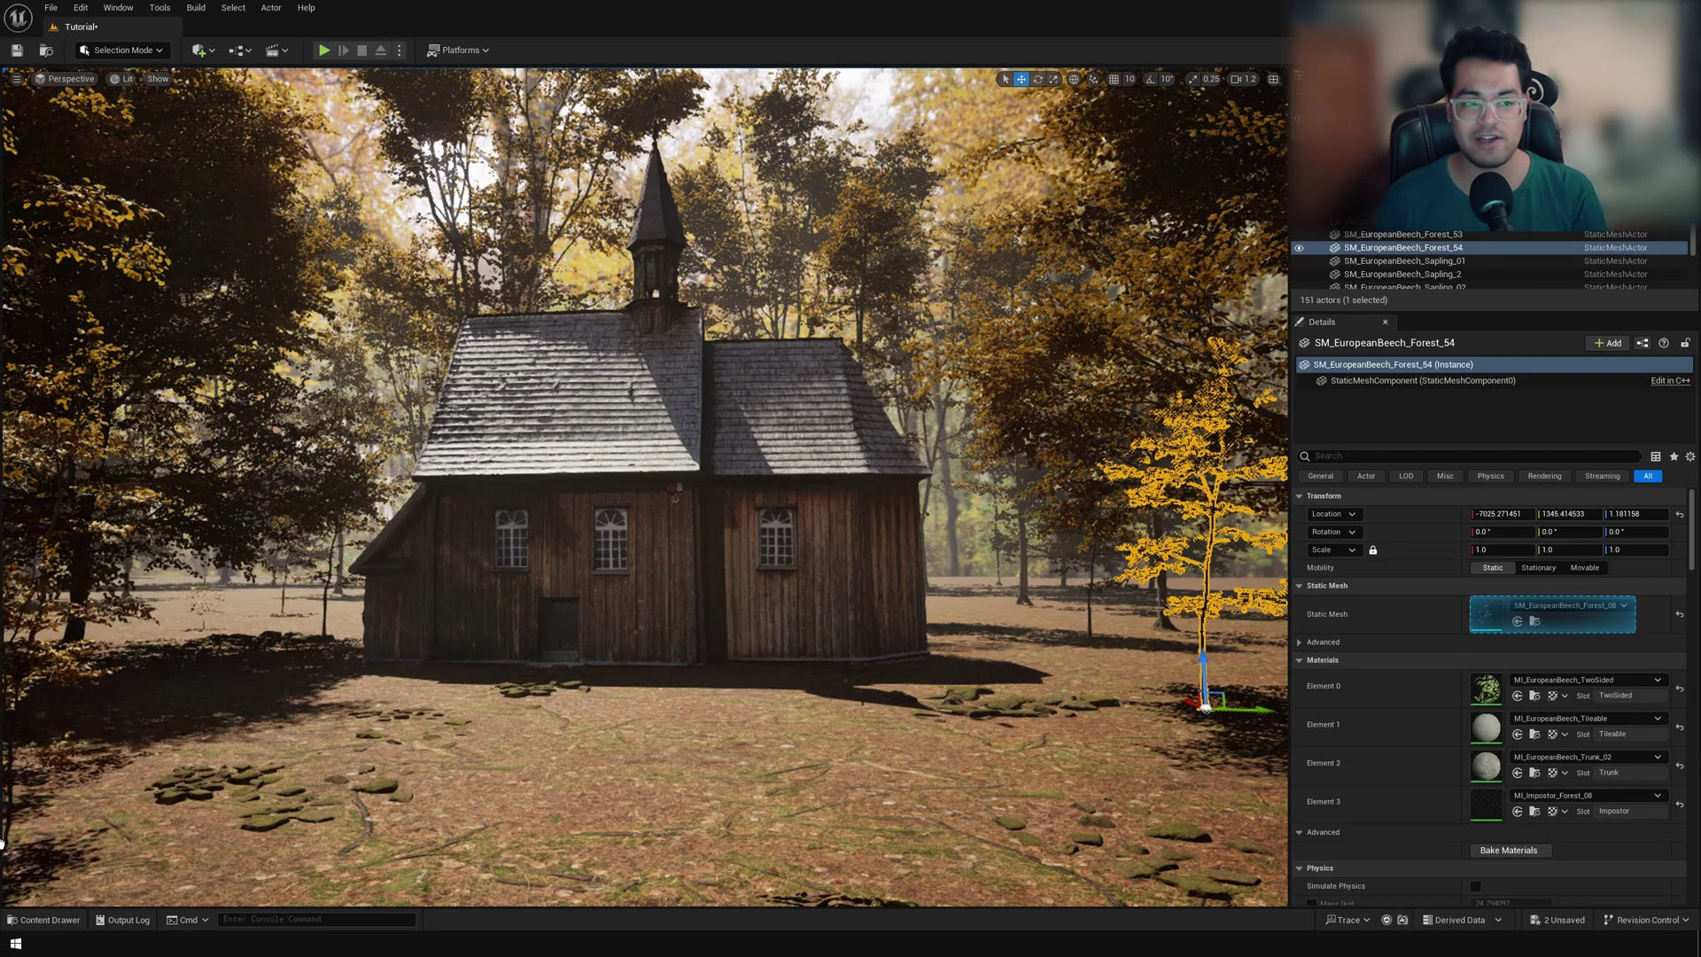
Add beech saplings, including SM_EuropeanBeech_Sapling_02, on the shaded ground around the foreground trunks
right_drag(357, 763, 87, 763)
key(ctrl+space)
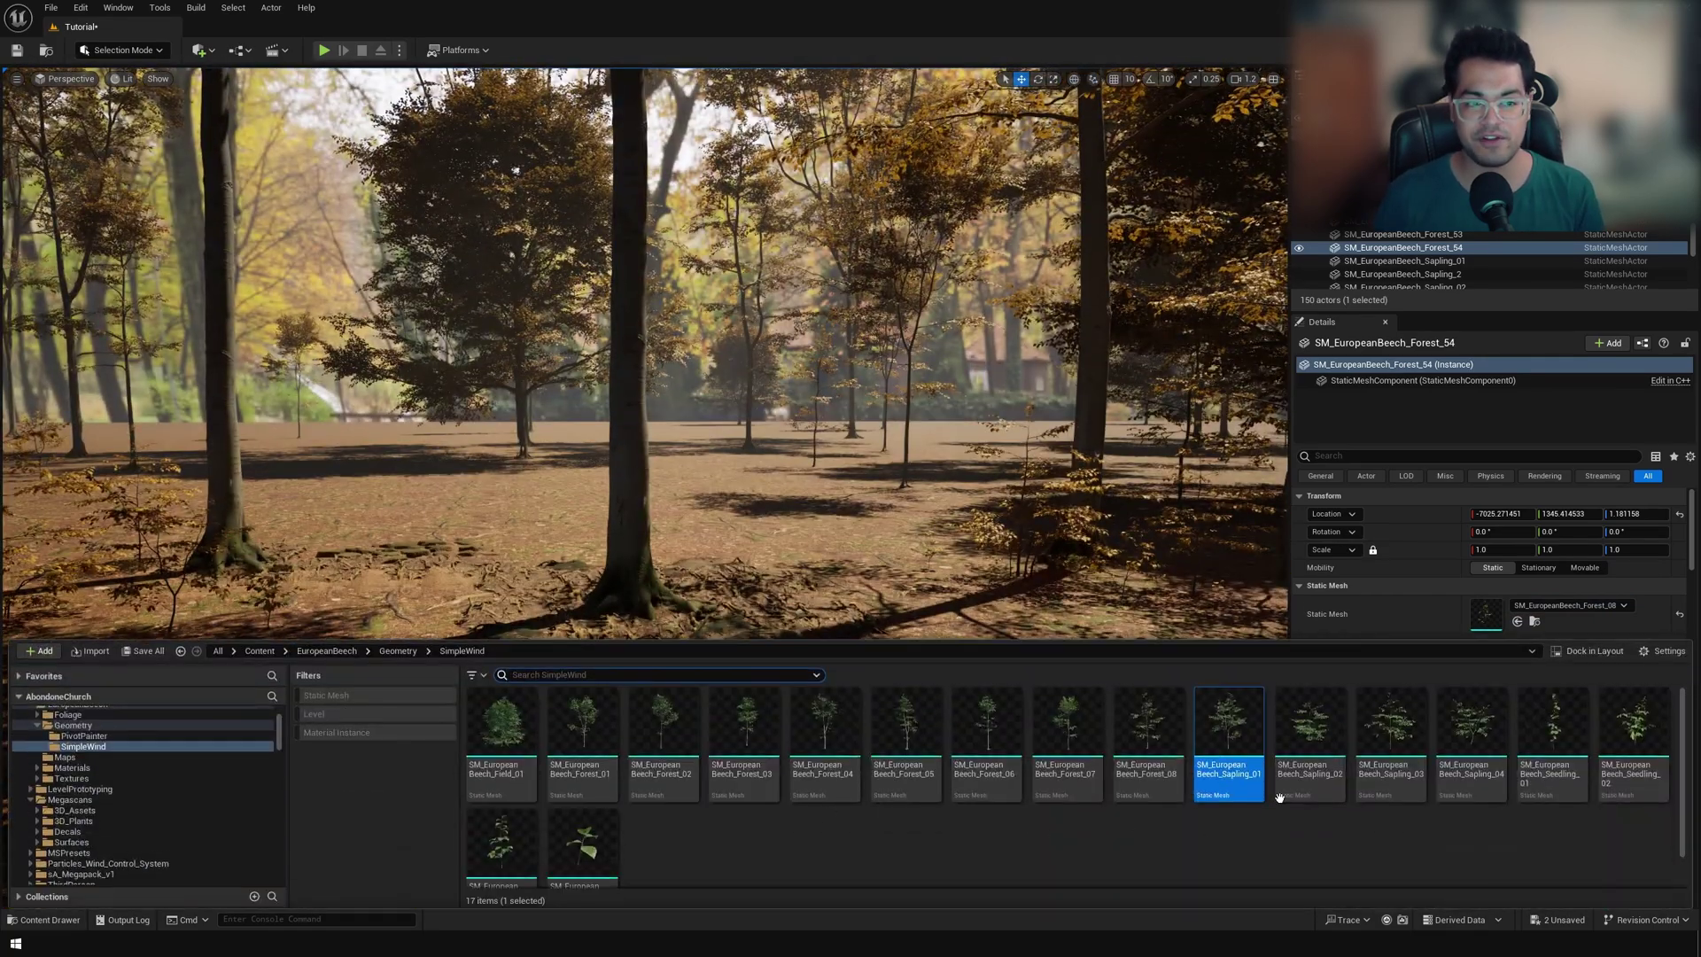
drag(1277, 796, 509, 628)
key(ctrl+space)
drag(1333, 771, 607, 643)
key(ctrl+space)
drag(788, 618, 525, 705)
Place an SM_EuropeanBeech_Seedling_02 plant near the new saplings at the foot of the trunks
key(ctrl+space)
drag(1602, 760, 713, 586)
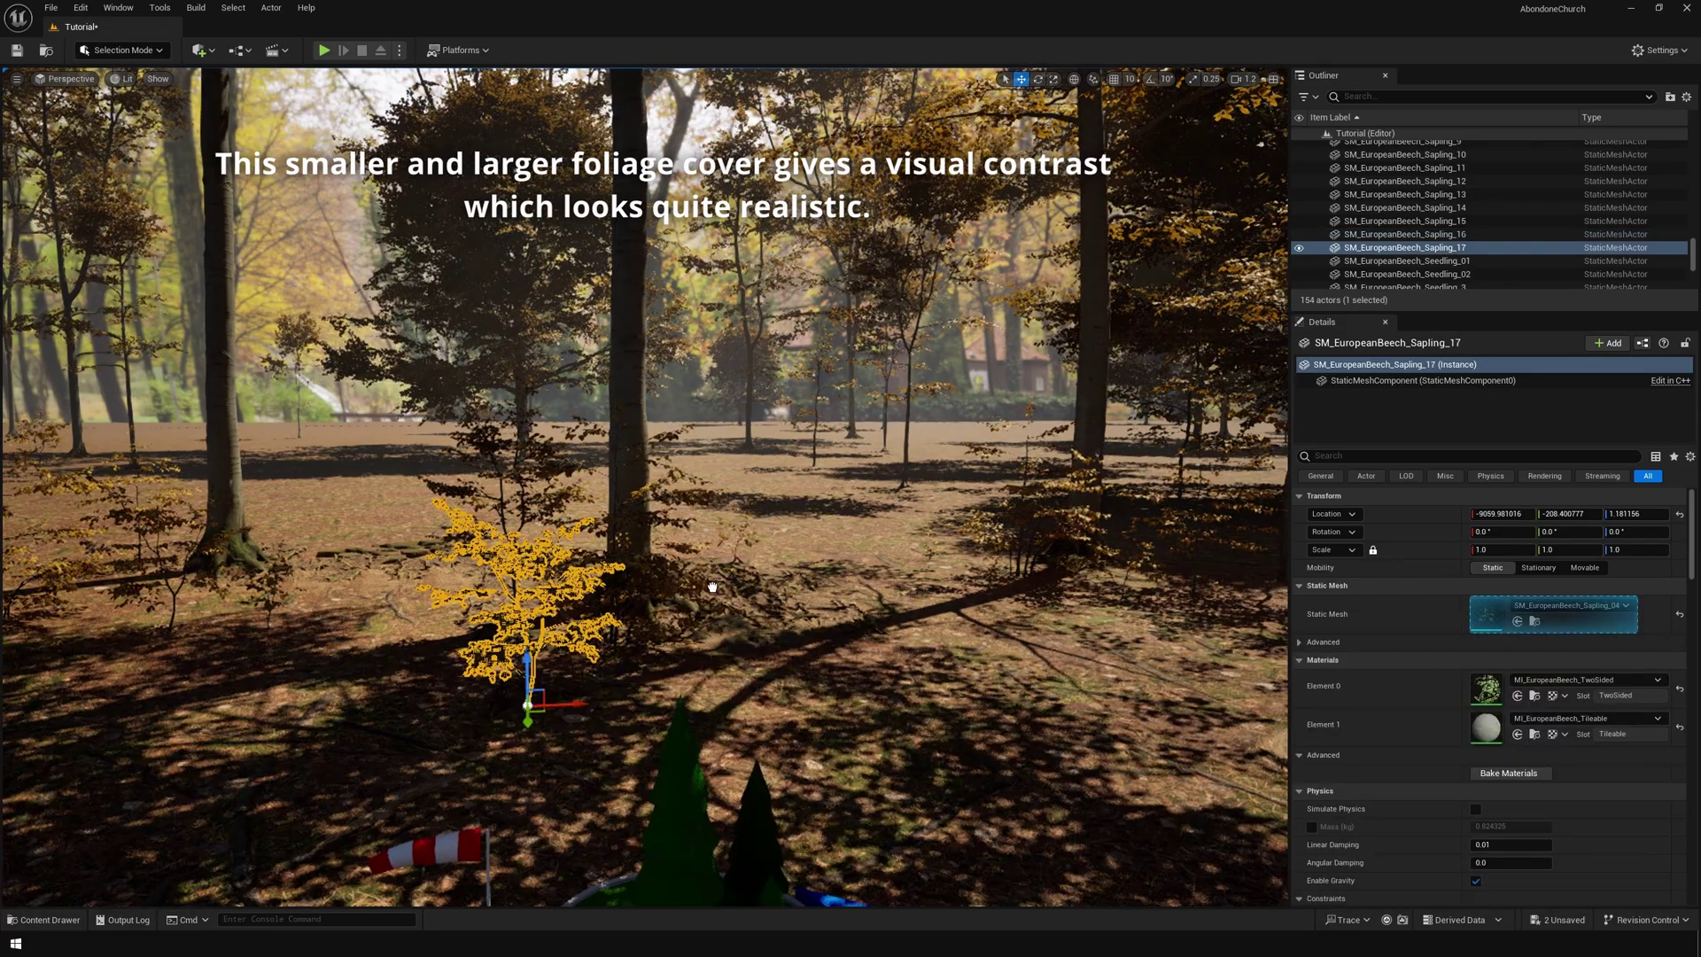
drag(634, 722, 636, 722)
right_drag(636, 722, 771, 838)
key(ctrl+space)
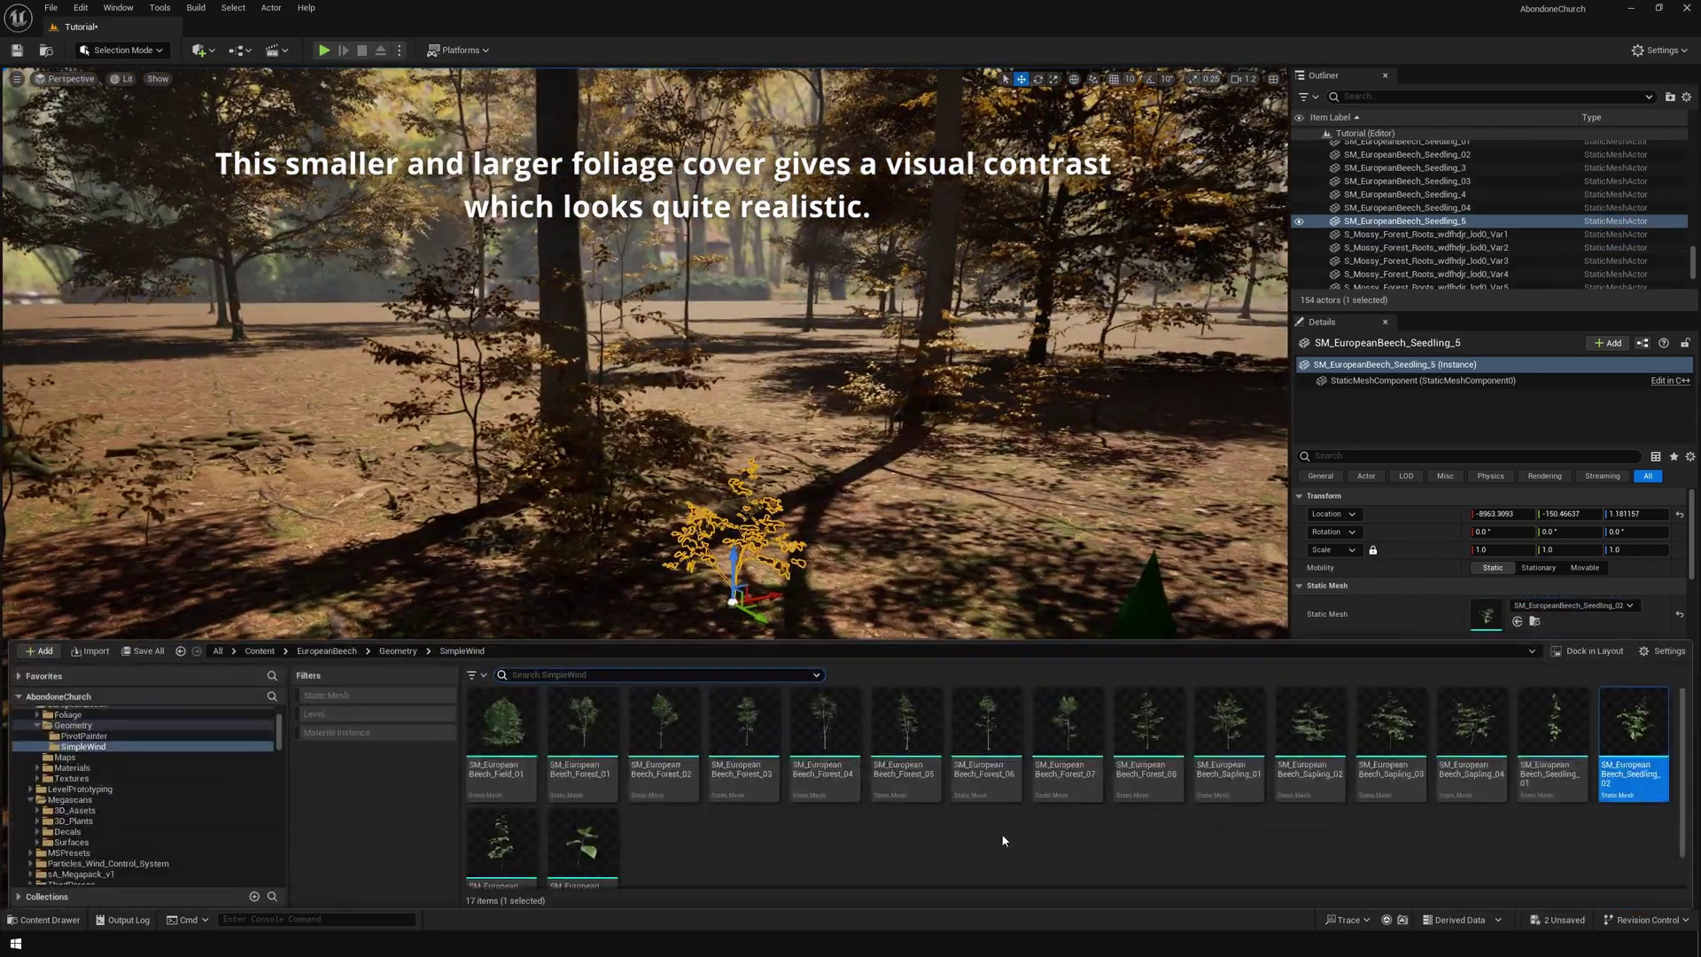
key(ctrl+space)
right_drag(532, 443, 638, 417)
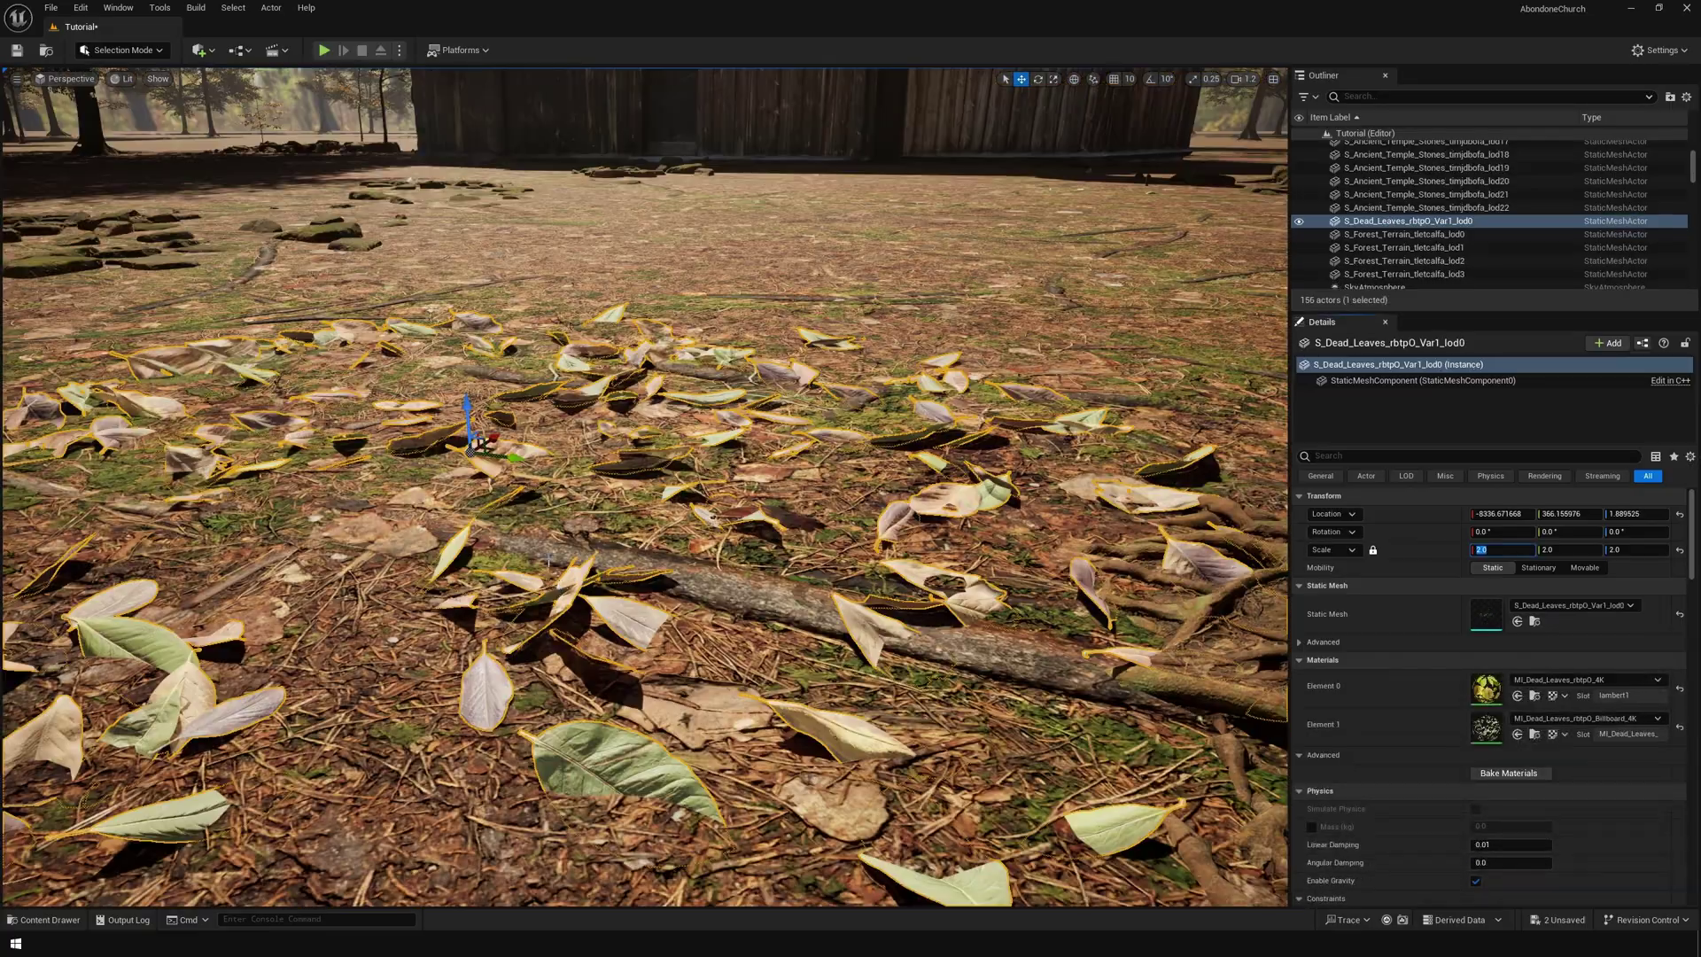
Place another S_Dead_Leaves_rbtpO_Var1 patch on the bare ground near the stones and rescale it
right_drag(549, 560, 861, 430)
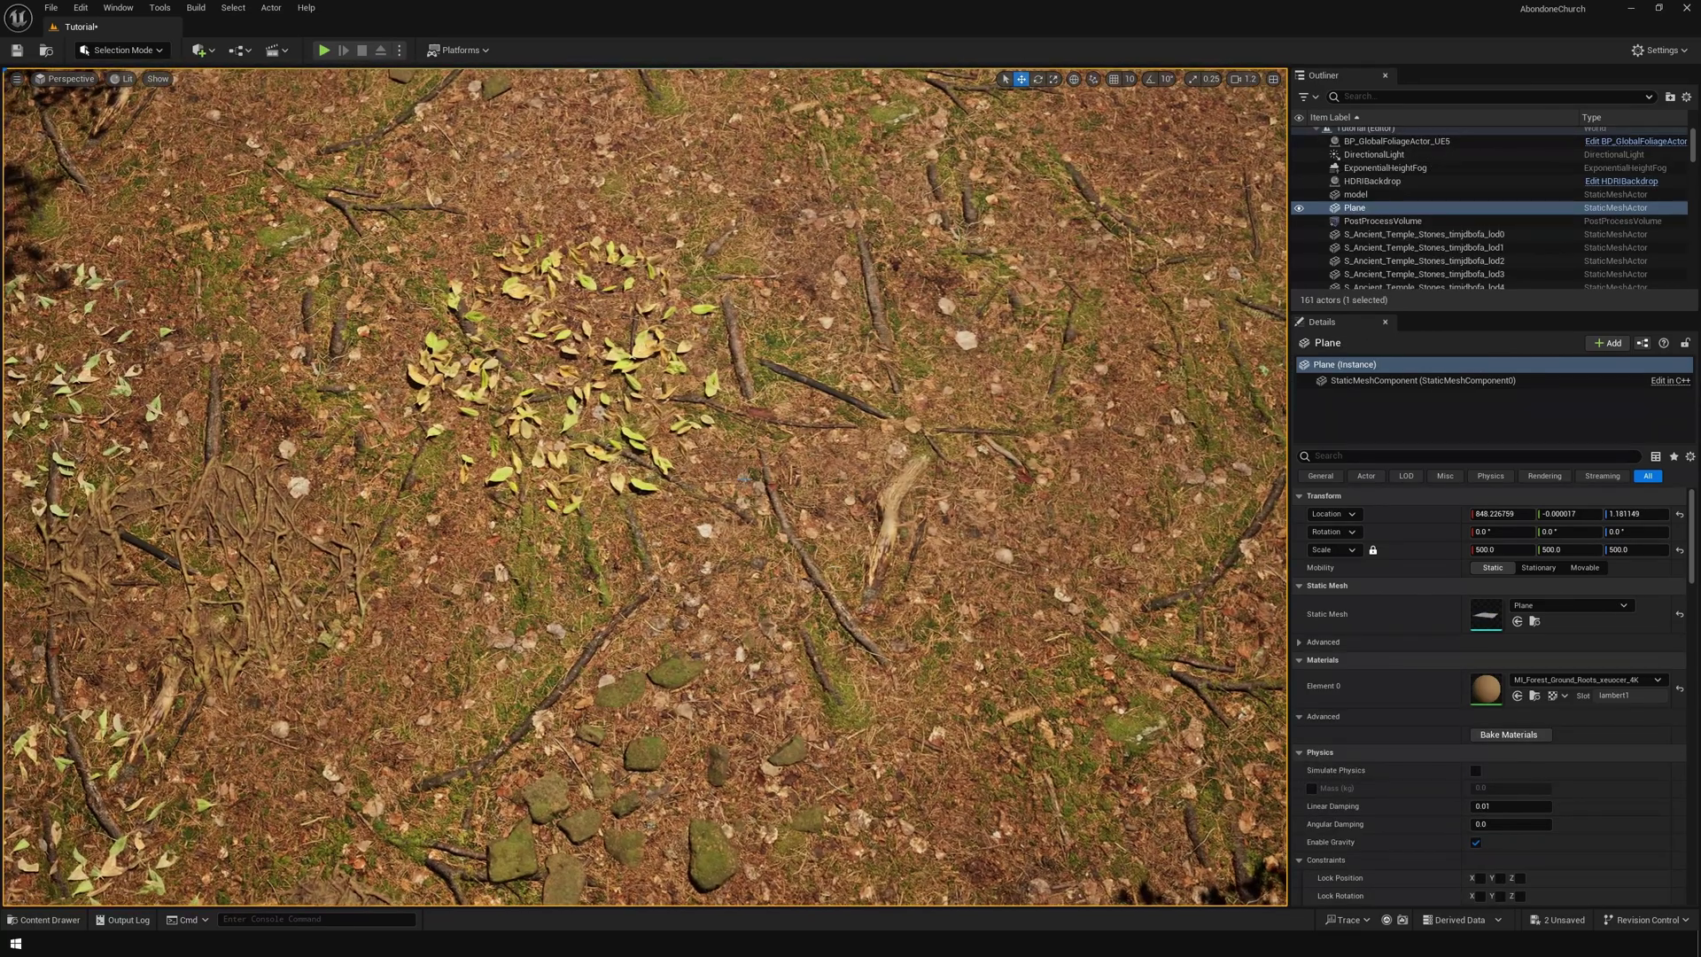
key(ctrl+space)
drag(1064, 300, 1127, 312)
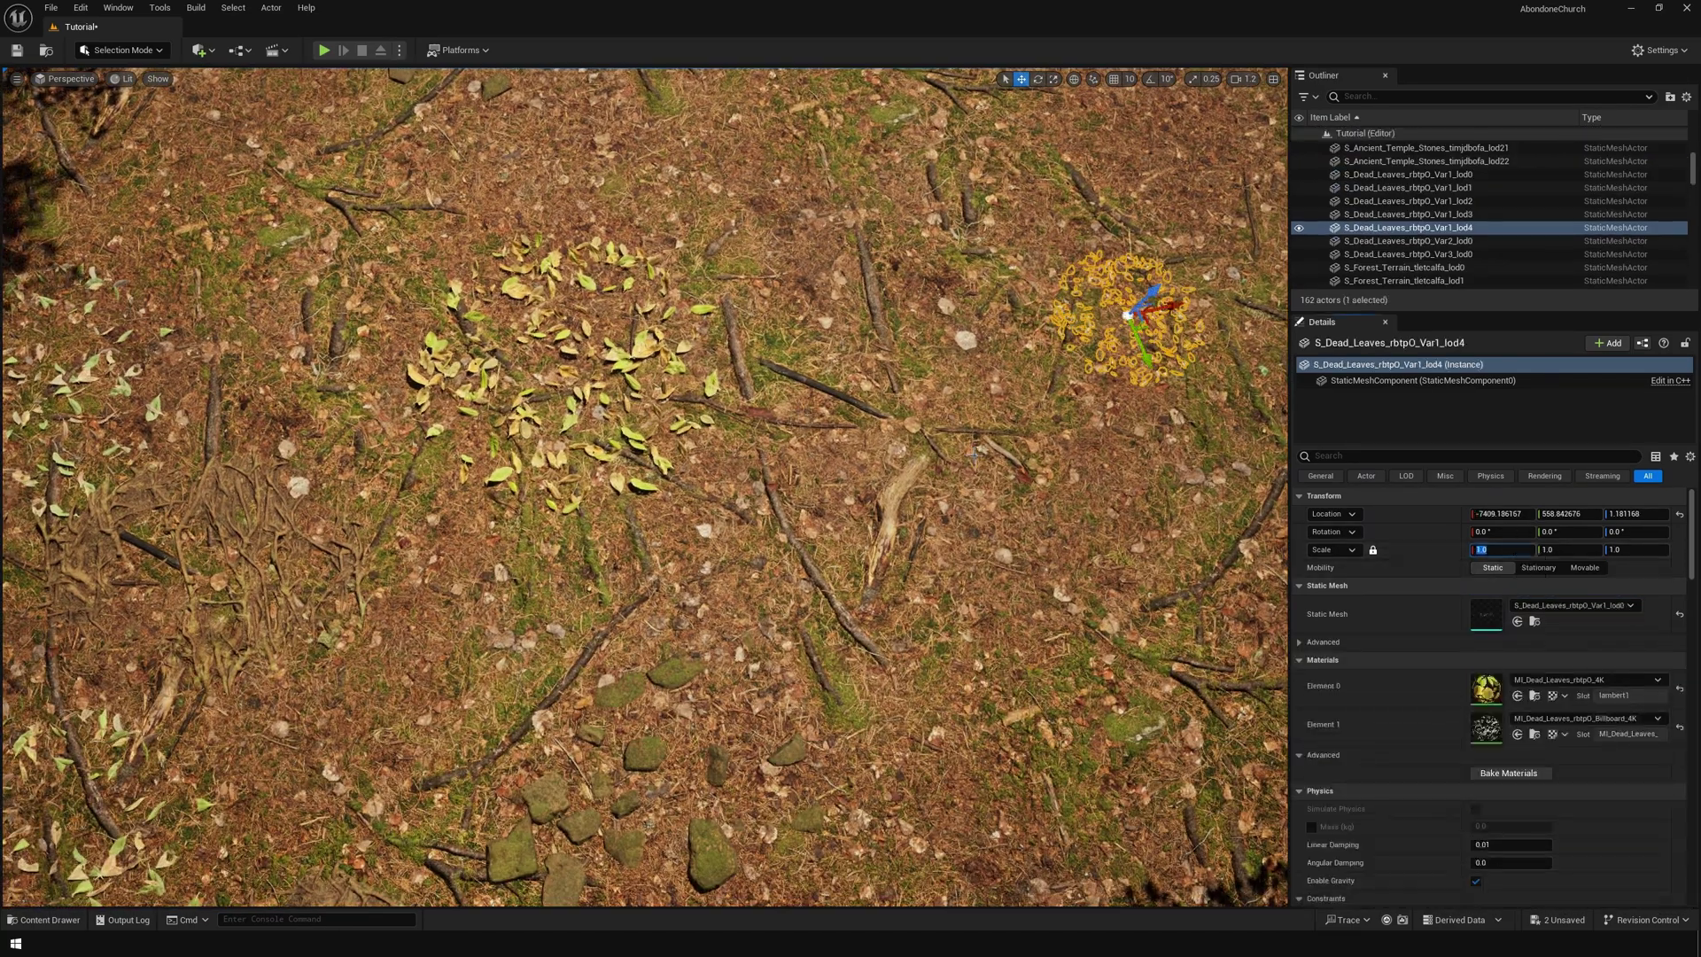
key(Return)
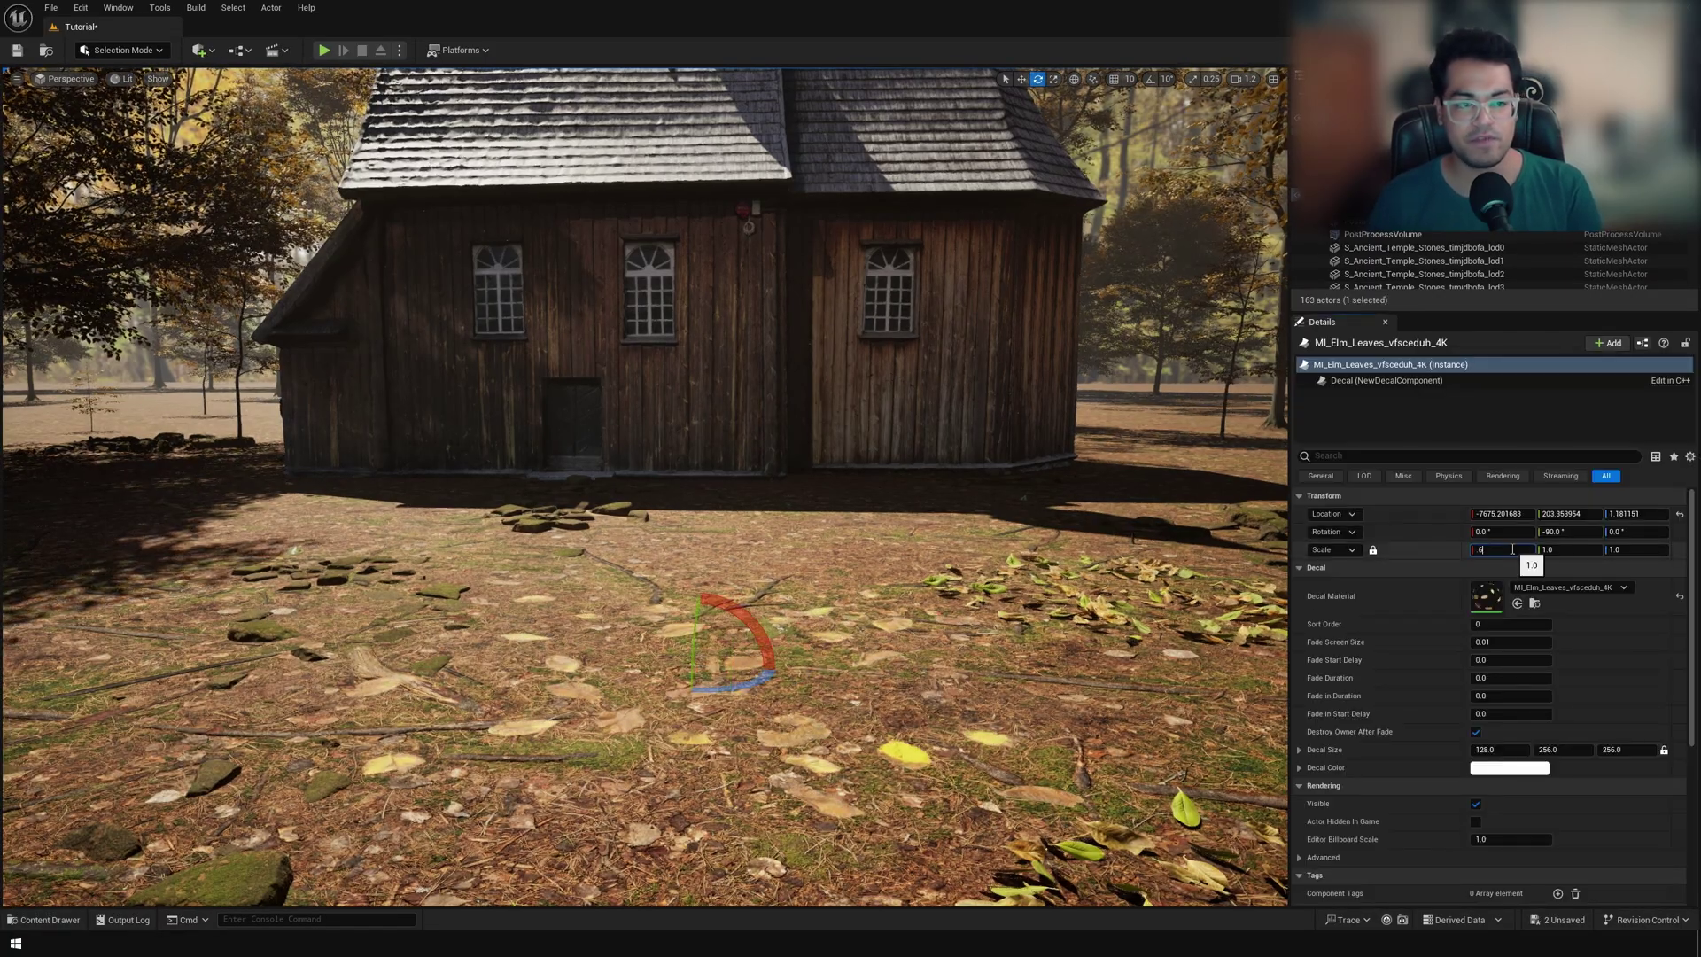
Scale the MI_Elm_Leaves_vfsceduh_4K decal to 0.6 and scatter copies and further elm leaf decals in front of the church
key(Return)
key(f)
right_drag(1001, 330, 999, 503)
alt+drag(805, 380, 1239, 614)
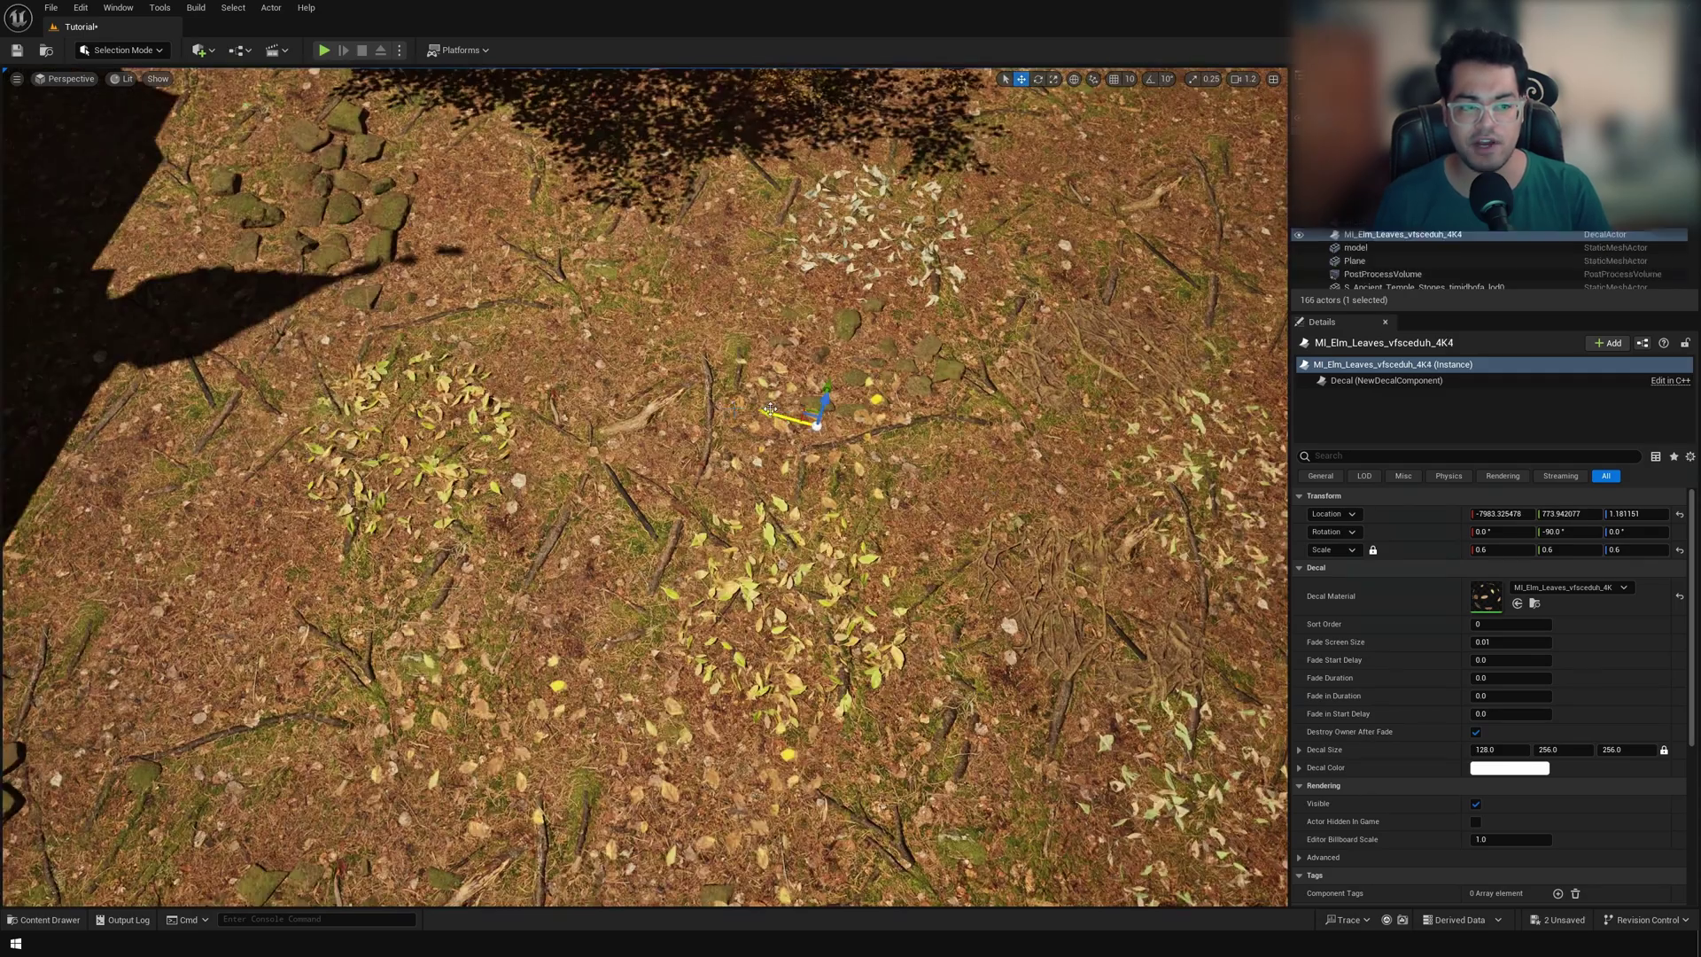
alt+drag(837, 355, 671, 337)
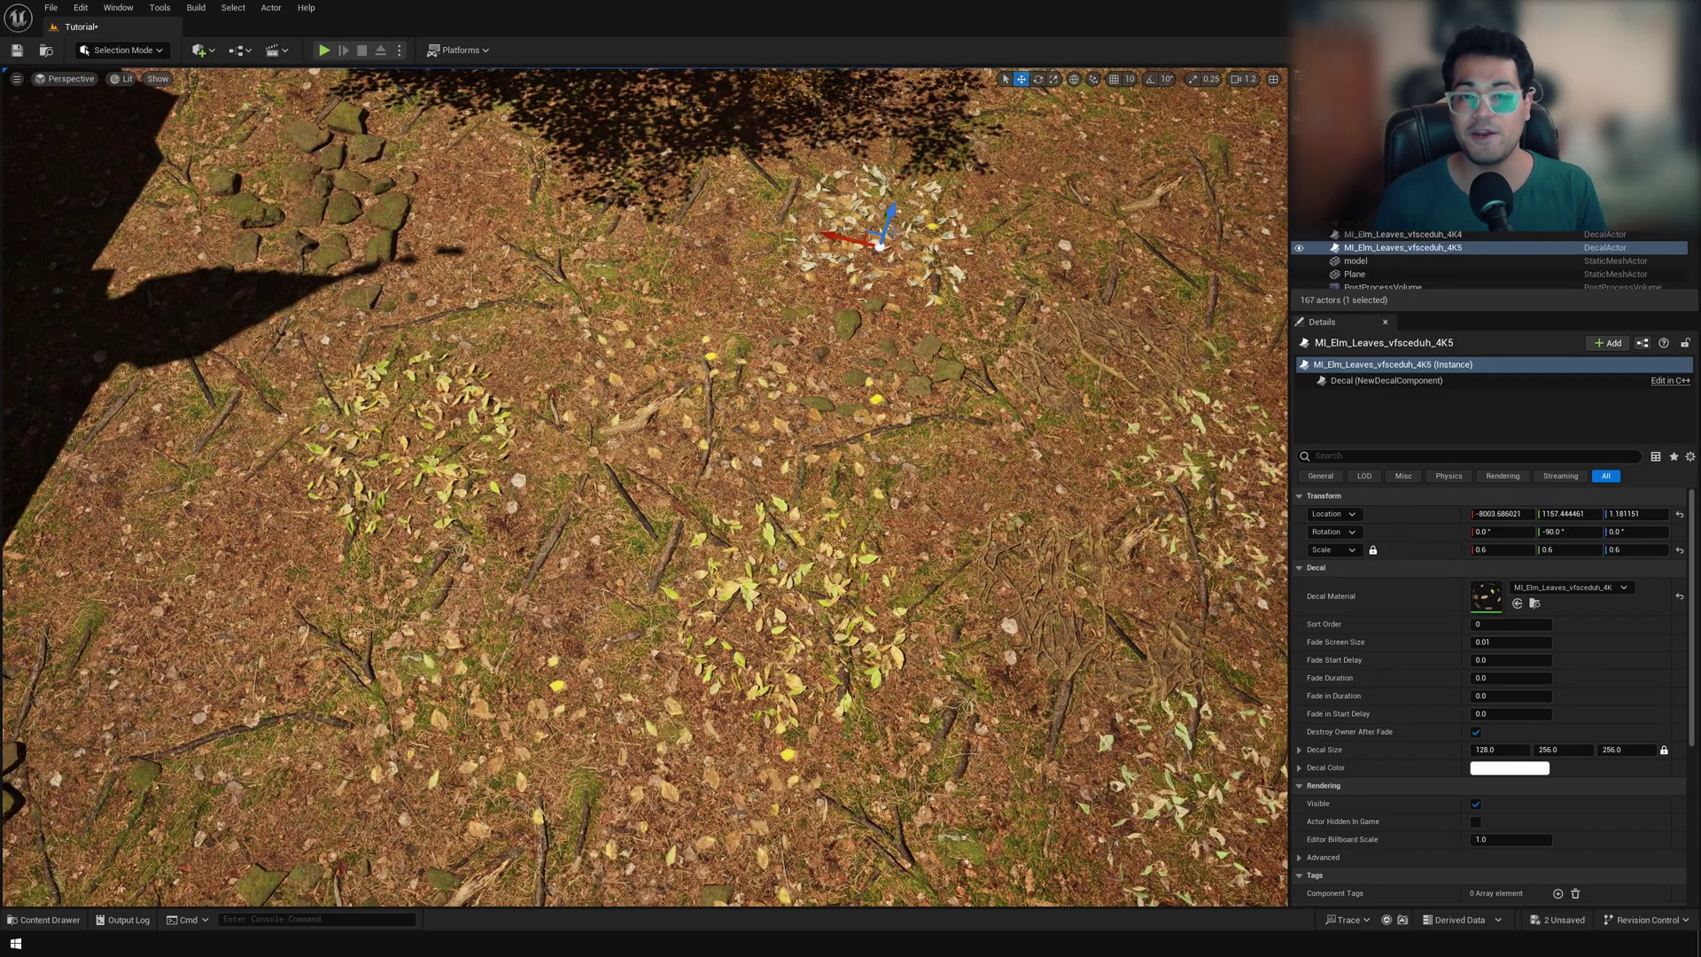
key(f)
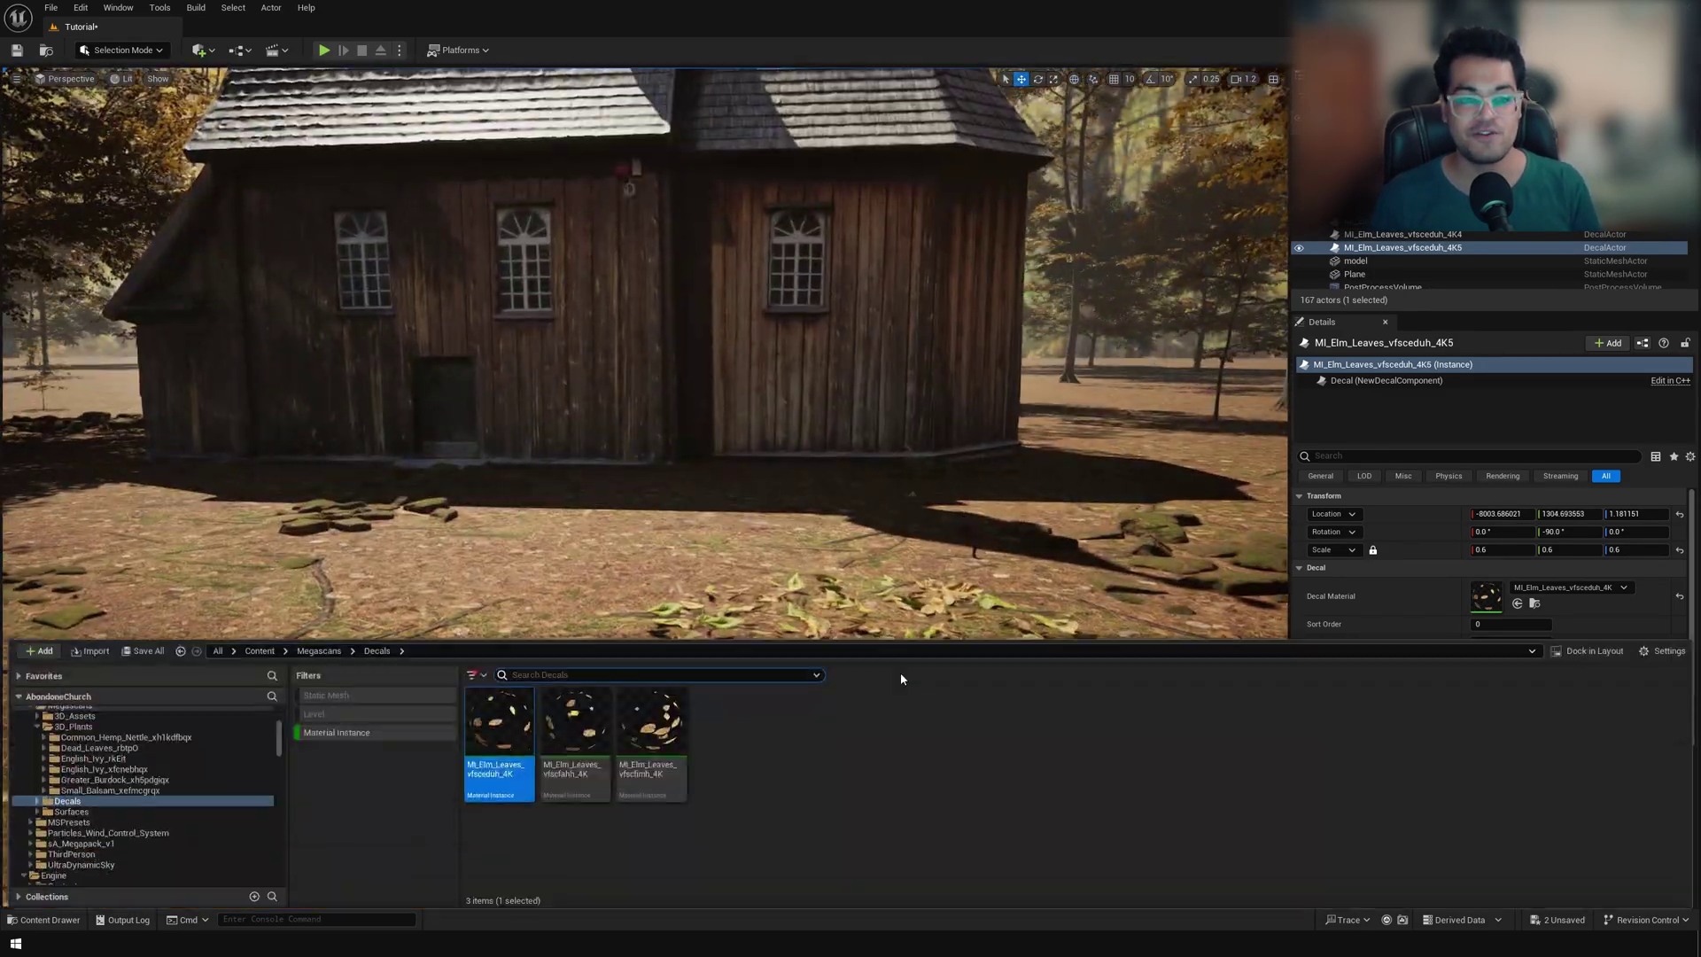
drag(494, 745, 567, 584)
drag(689, 589, 476, 649)
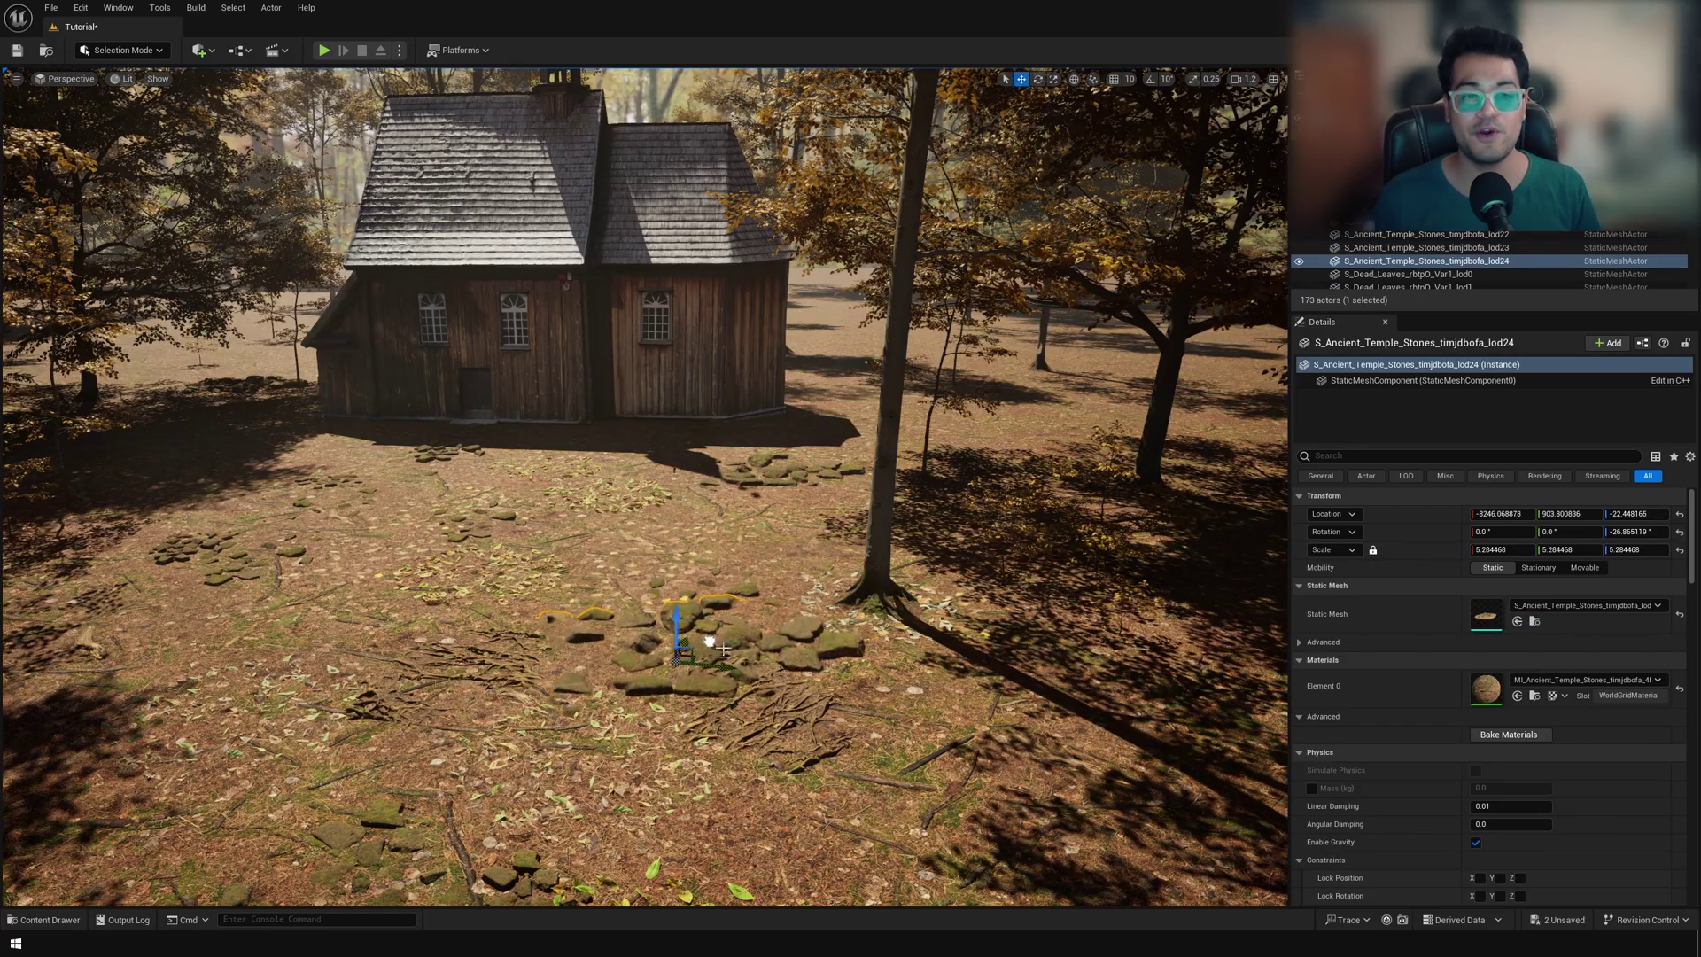
Try the last temple stone cluster at the foreground tree's base and put the nearby mossy root patch there instead
drag(677, 627, 917, 592)
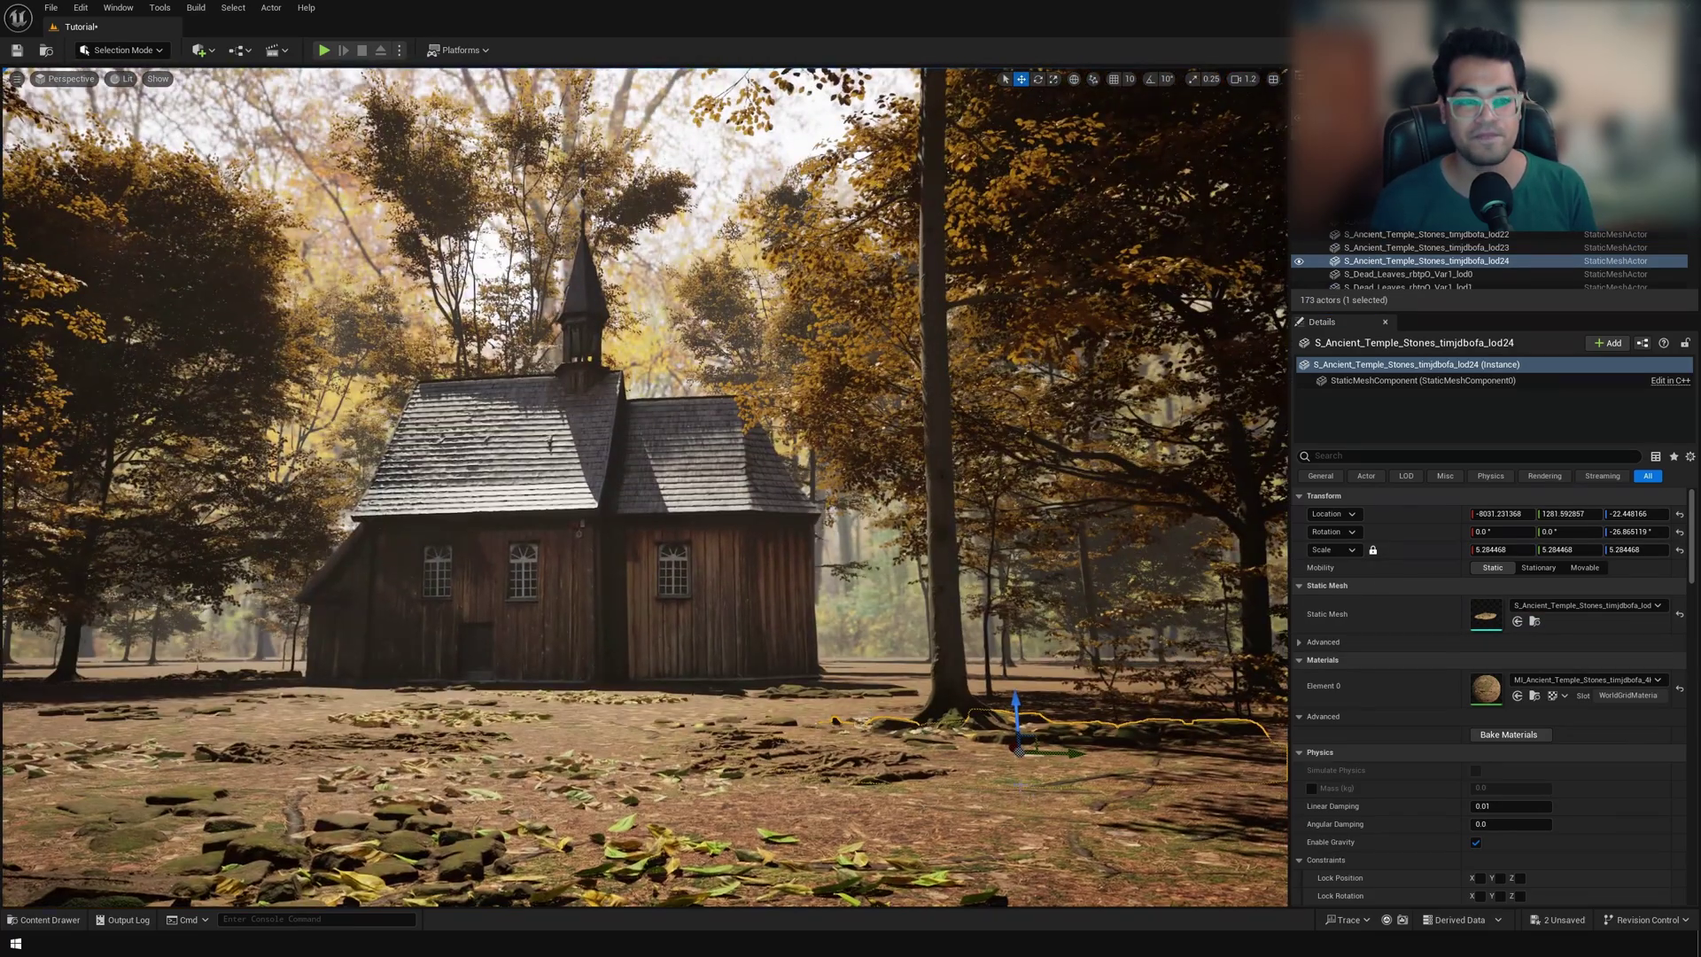
click(952, 680)
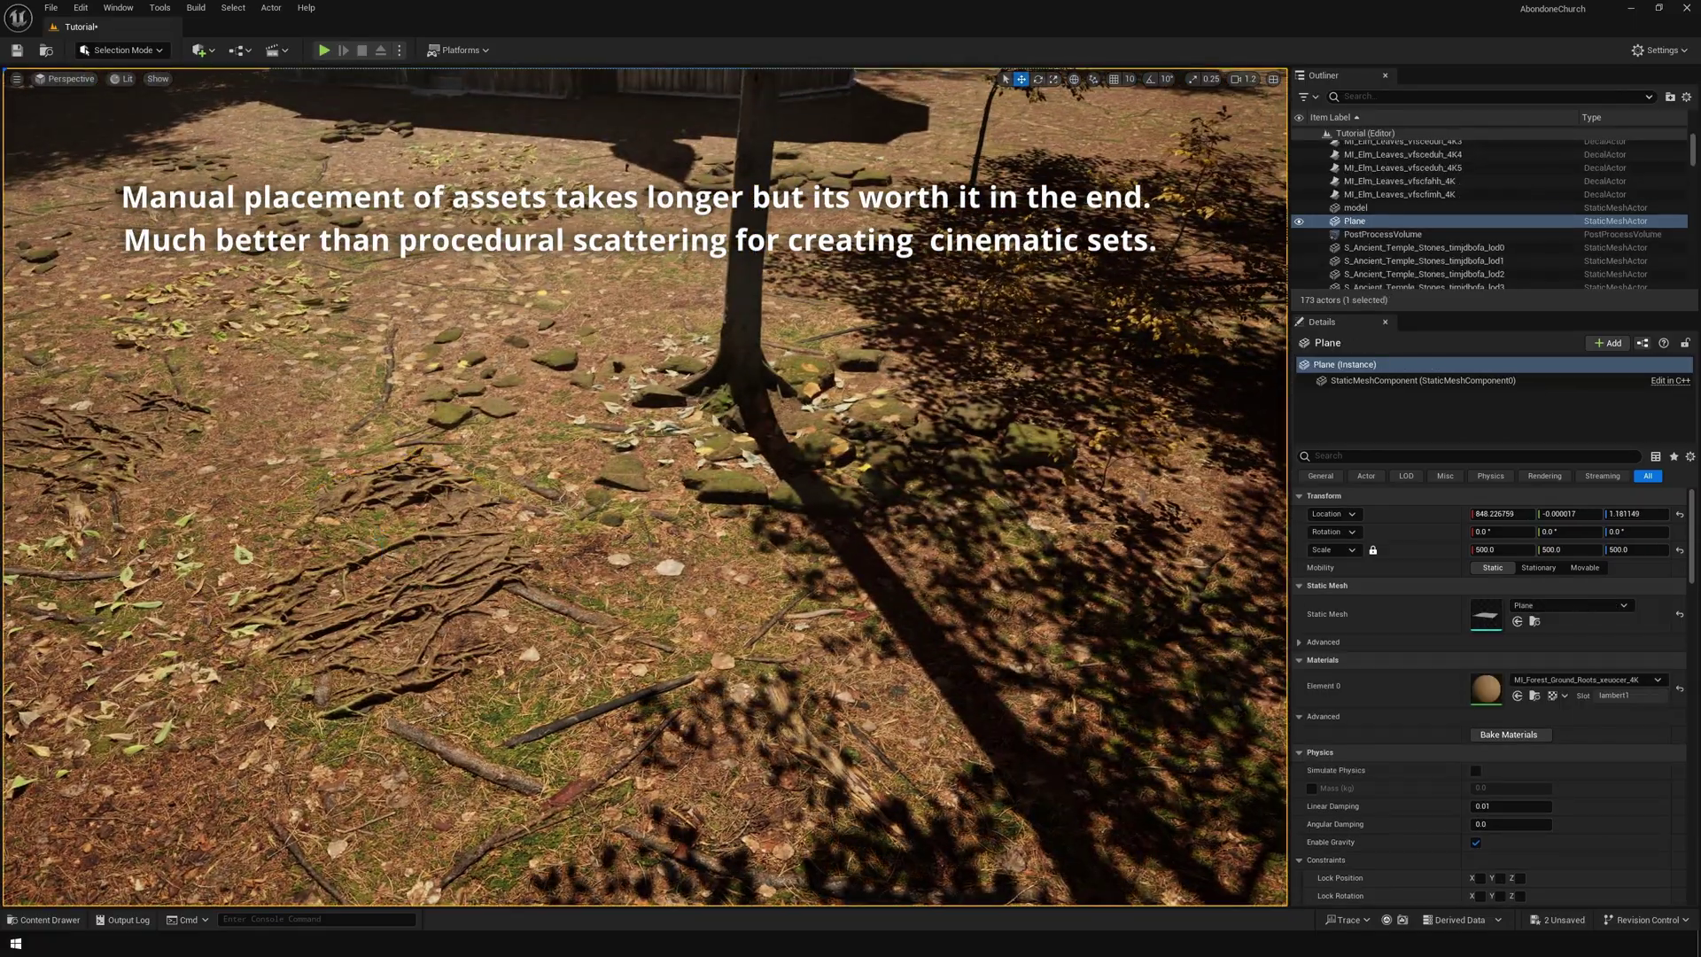
click(390, 580)
drag(402, 560, 717, 474)
key(f)
key(Delete)
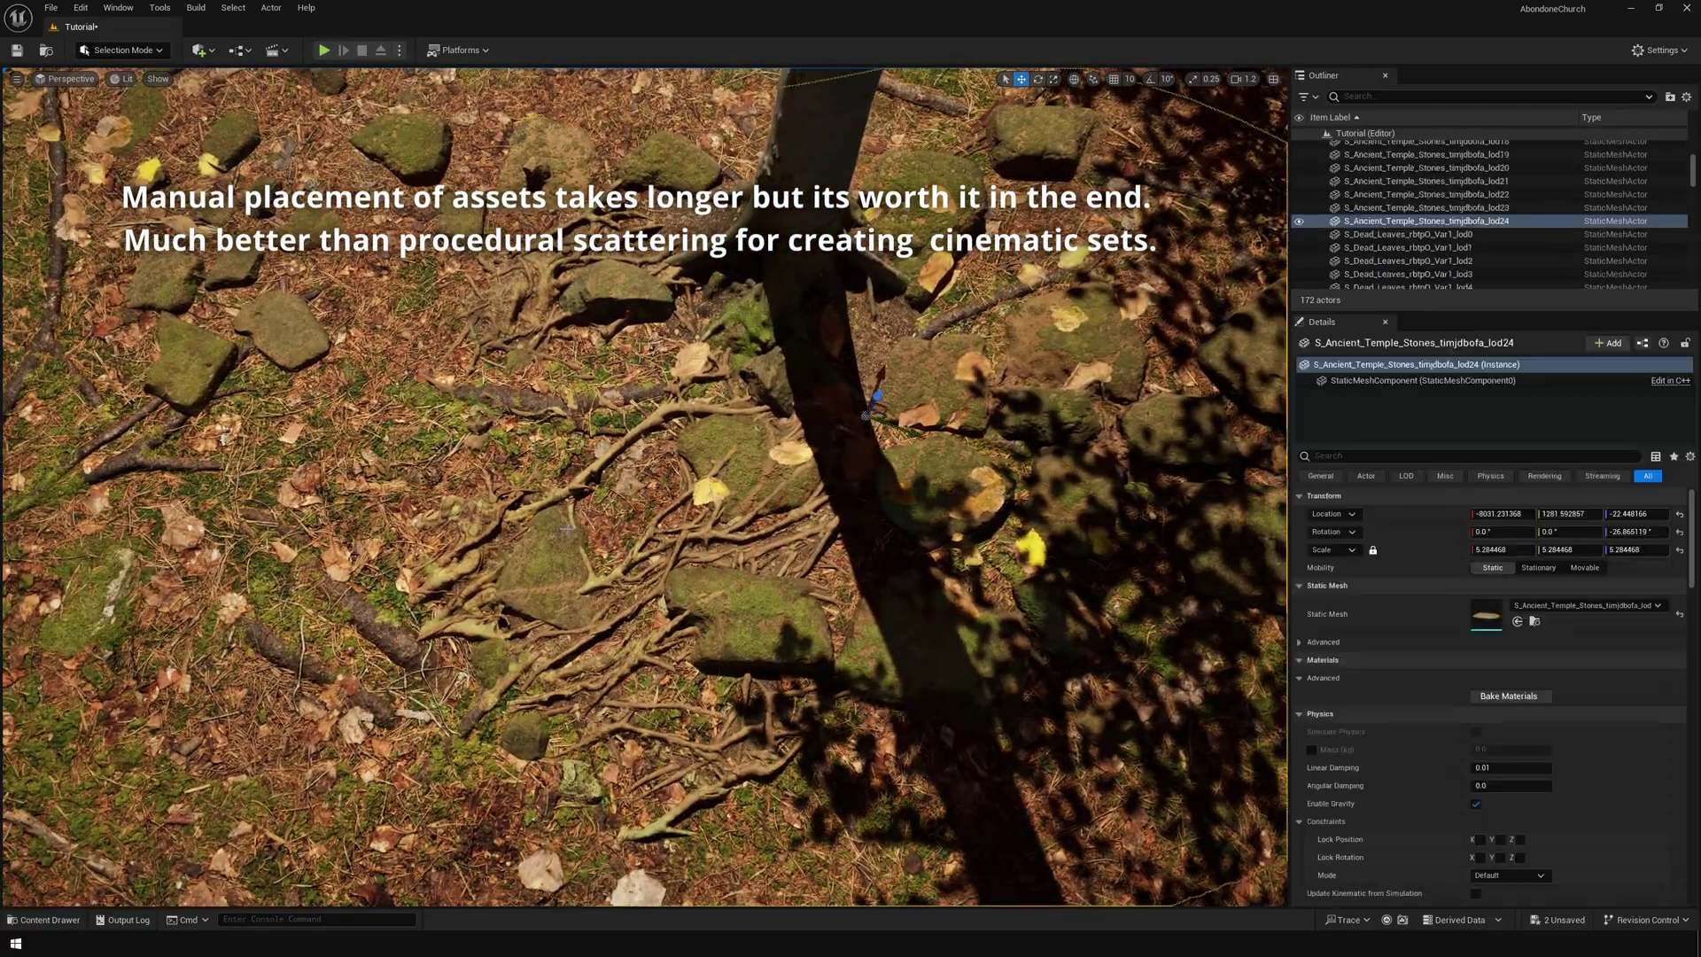
ctrl+drag(567, 529, 605, 557)
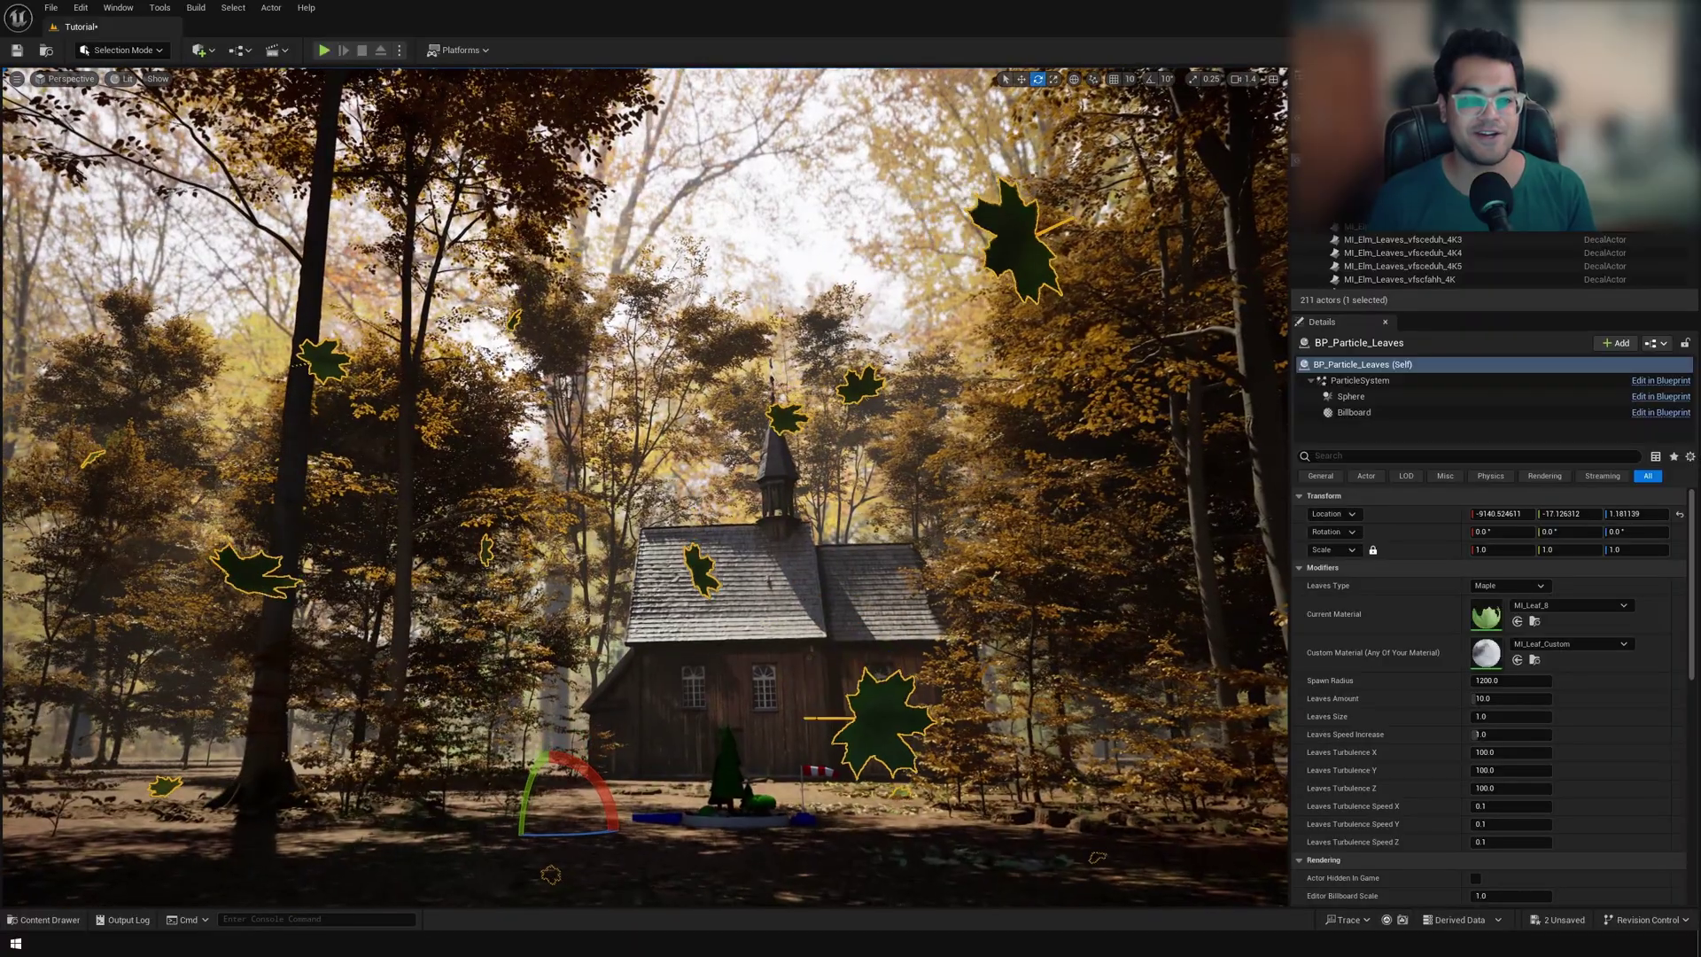
Set the BP_Particle_Leaves actor to Birch leaves at size 0.25 and distribute copies over the forest around the church
click(1518, 588)
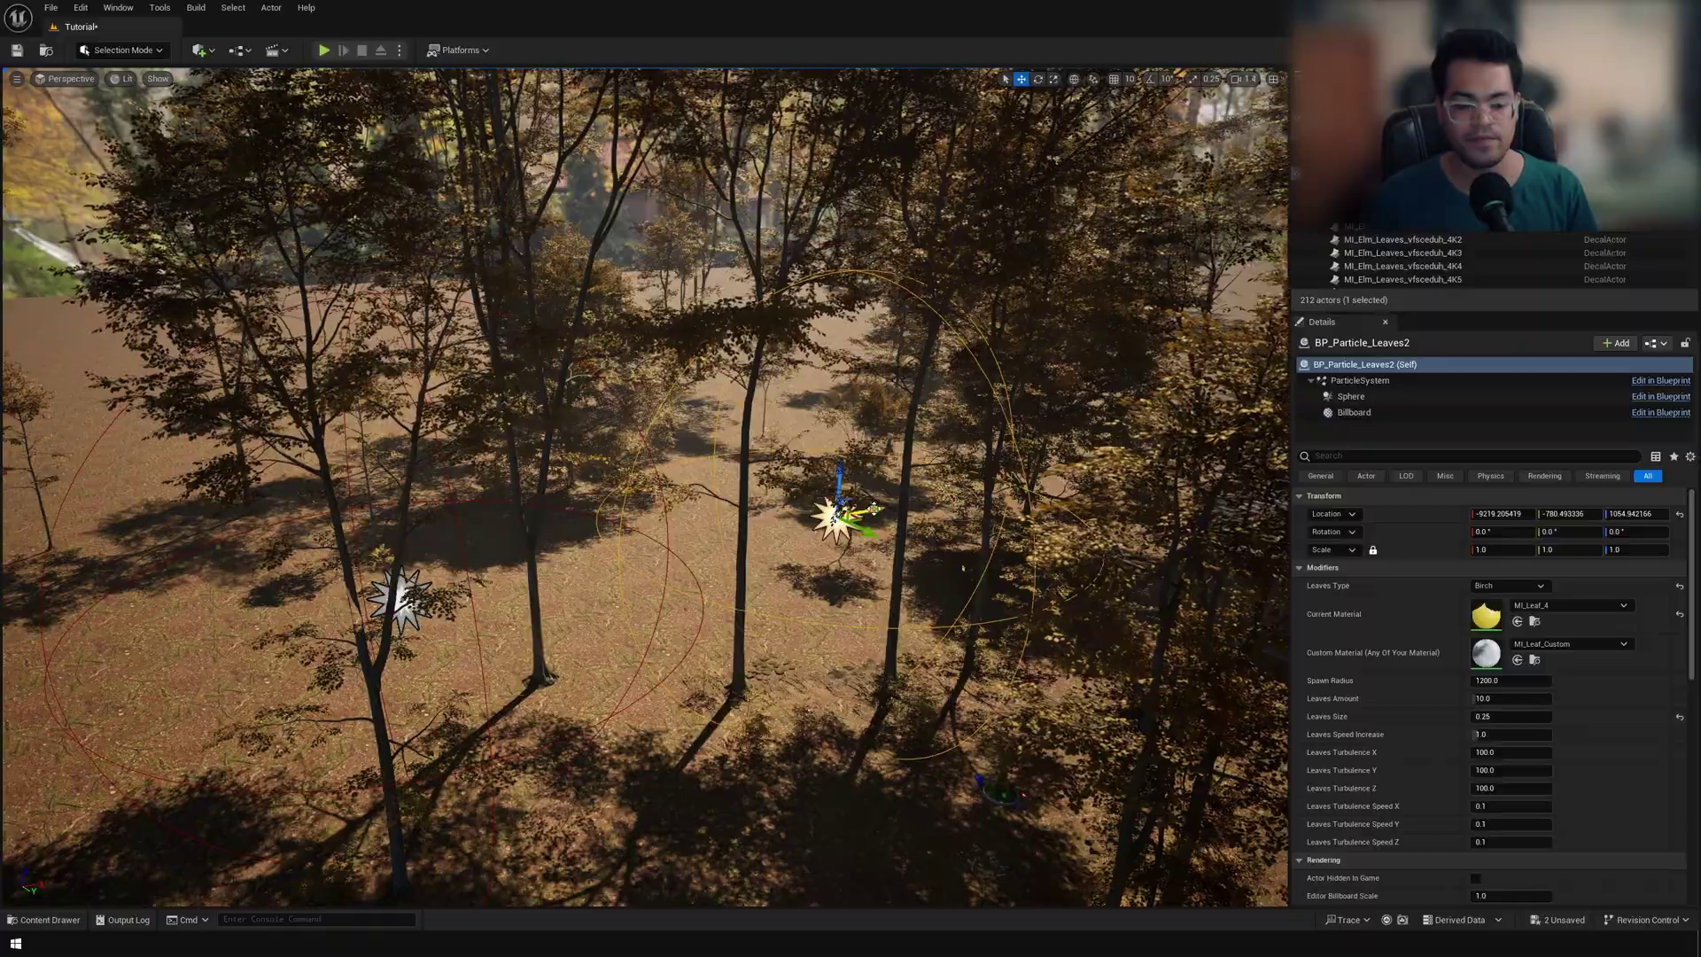
alt+drag(874, 508, 1069, 452)
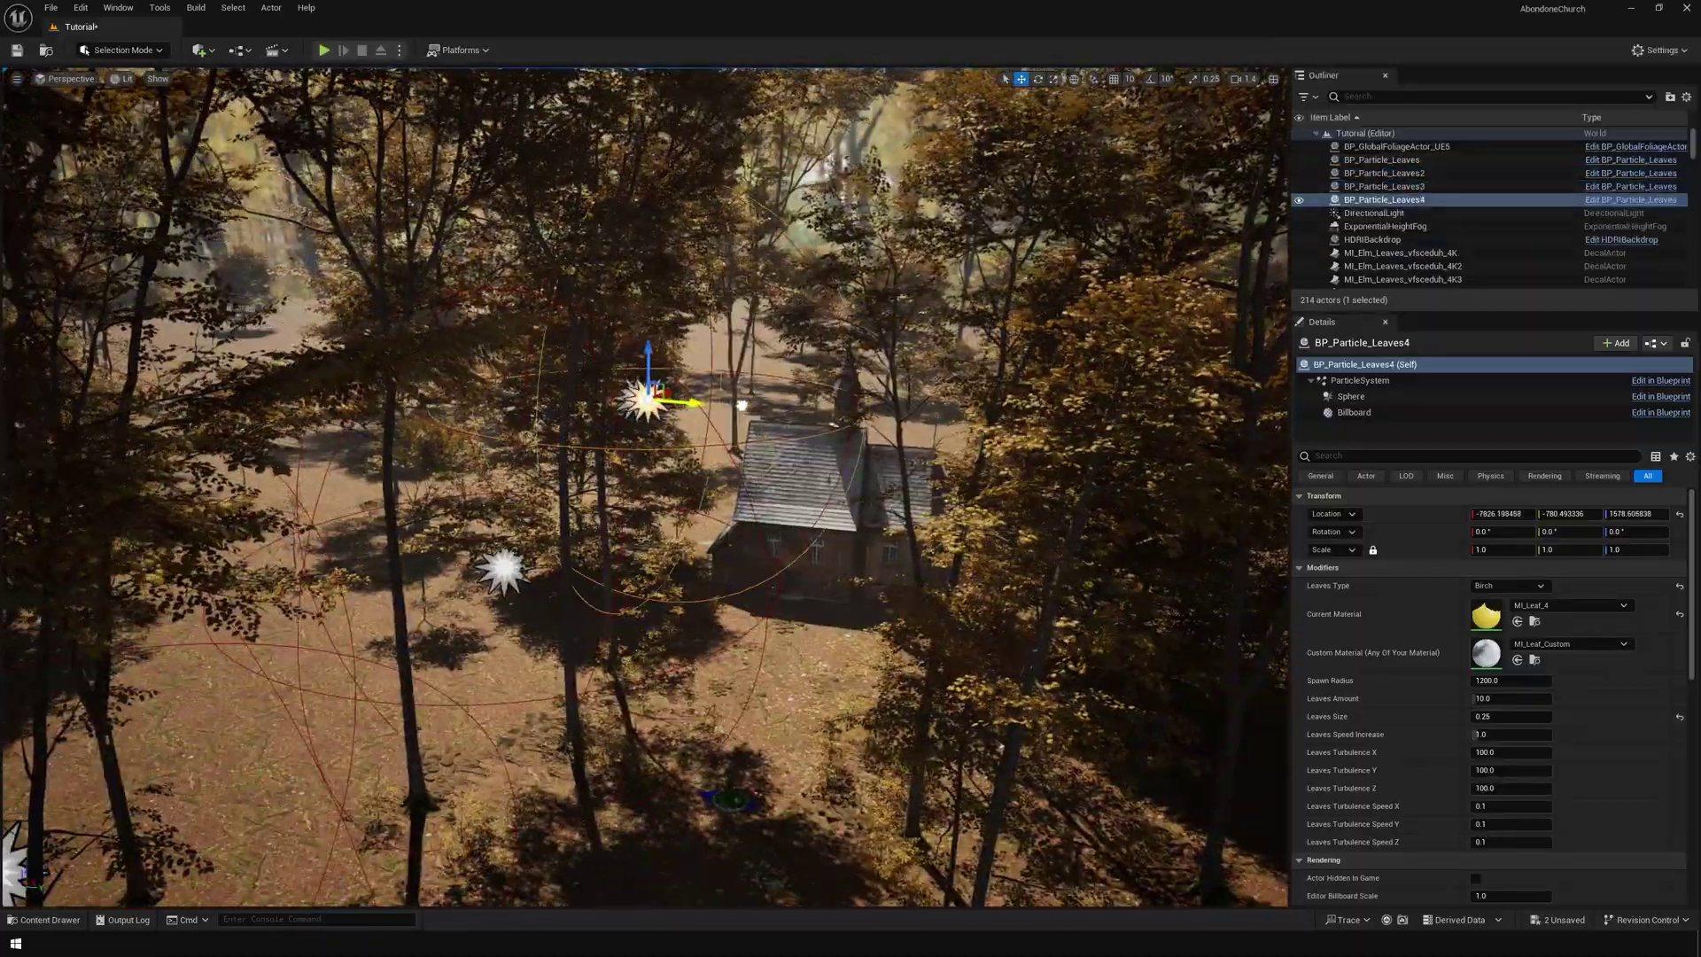
drag(691, 403, 1099, 443)
right_drag(645, 416, 864, 443)
alt+drag(577, 409, 1037, 470)
right_drag(1036, 470, 753, 612)
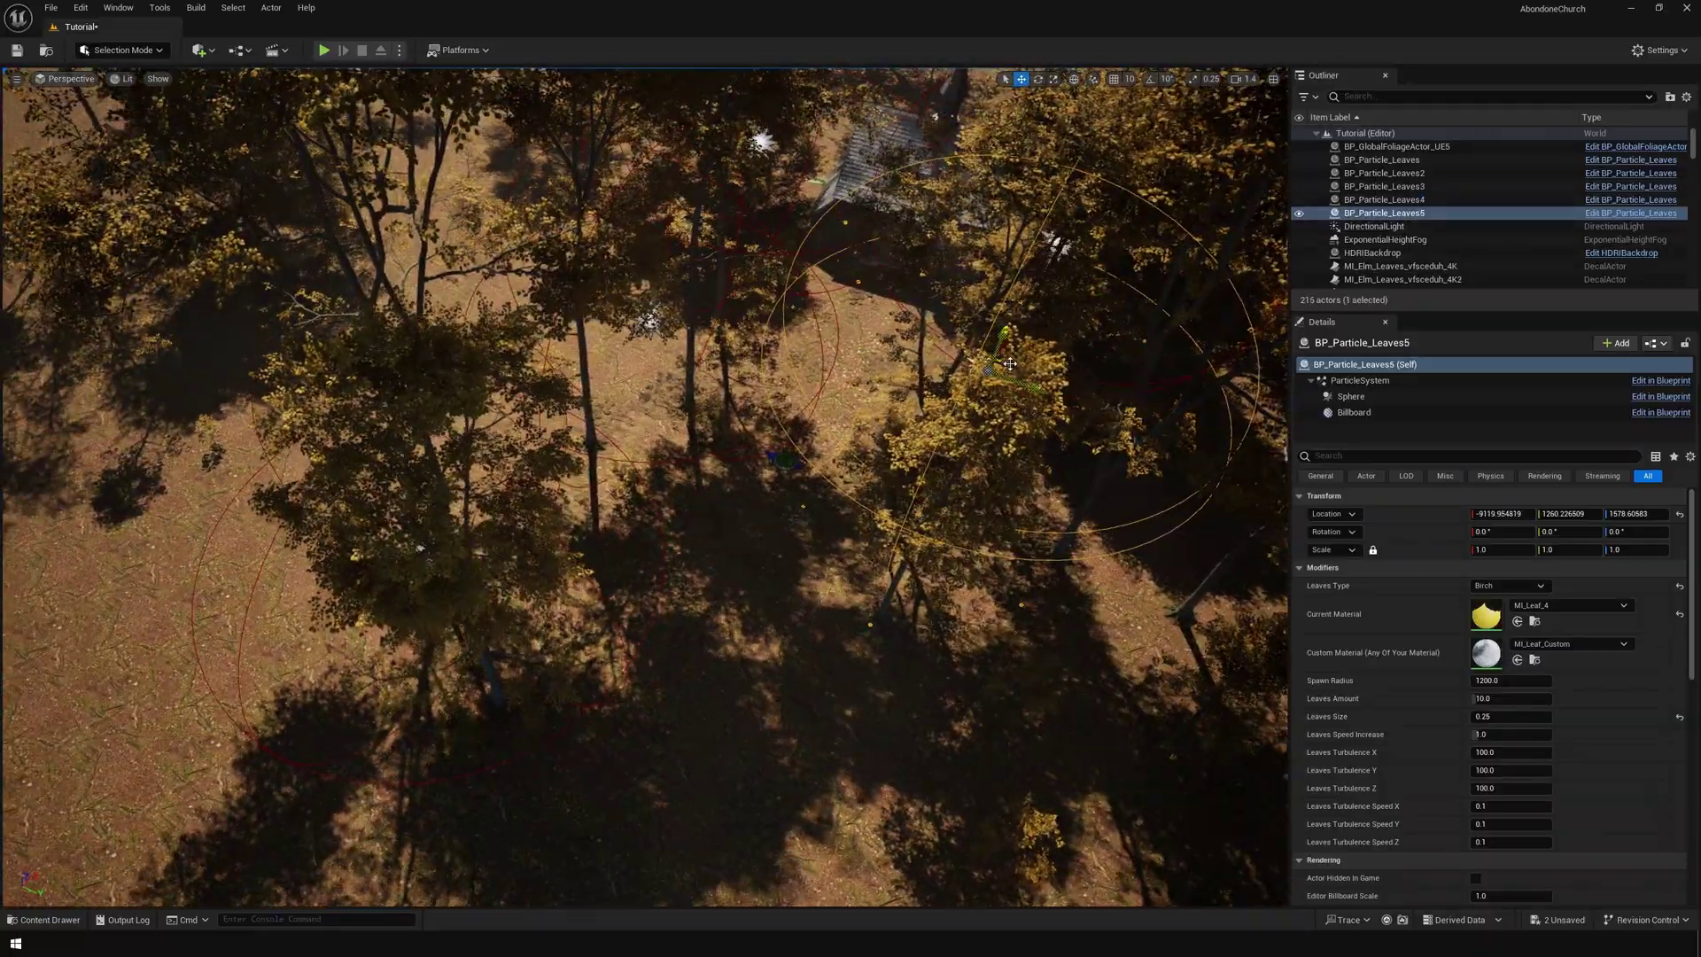
alt+drag(1042, 350, 873, 651)
right_drag(873, 652, 744, 541)
alt+drag(1028, 735, 677, 533)
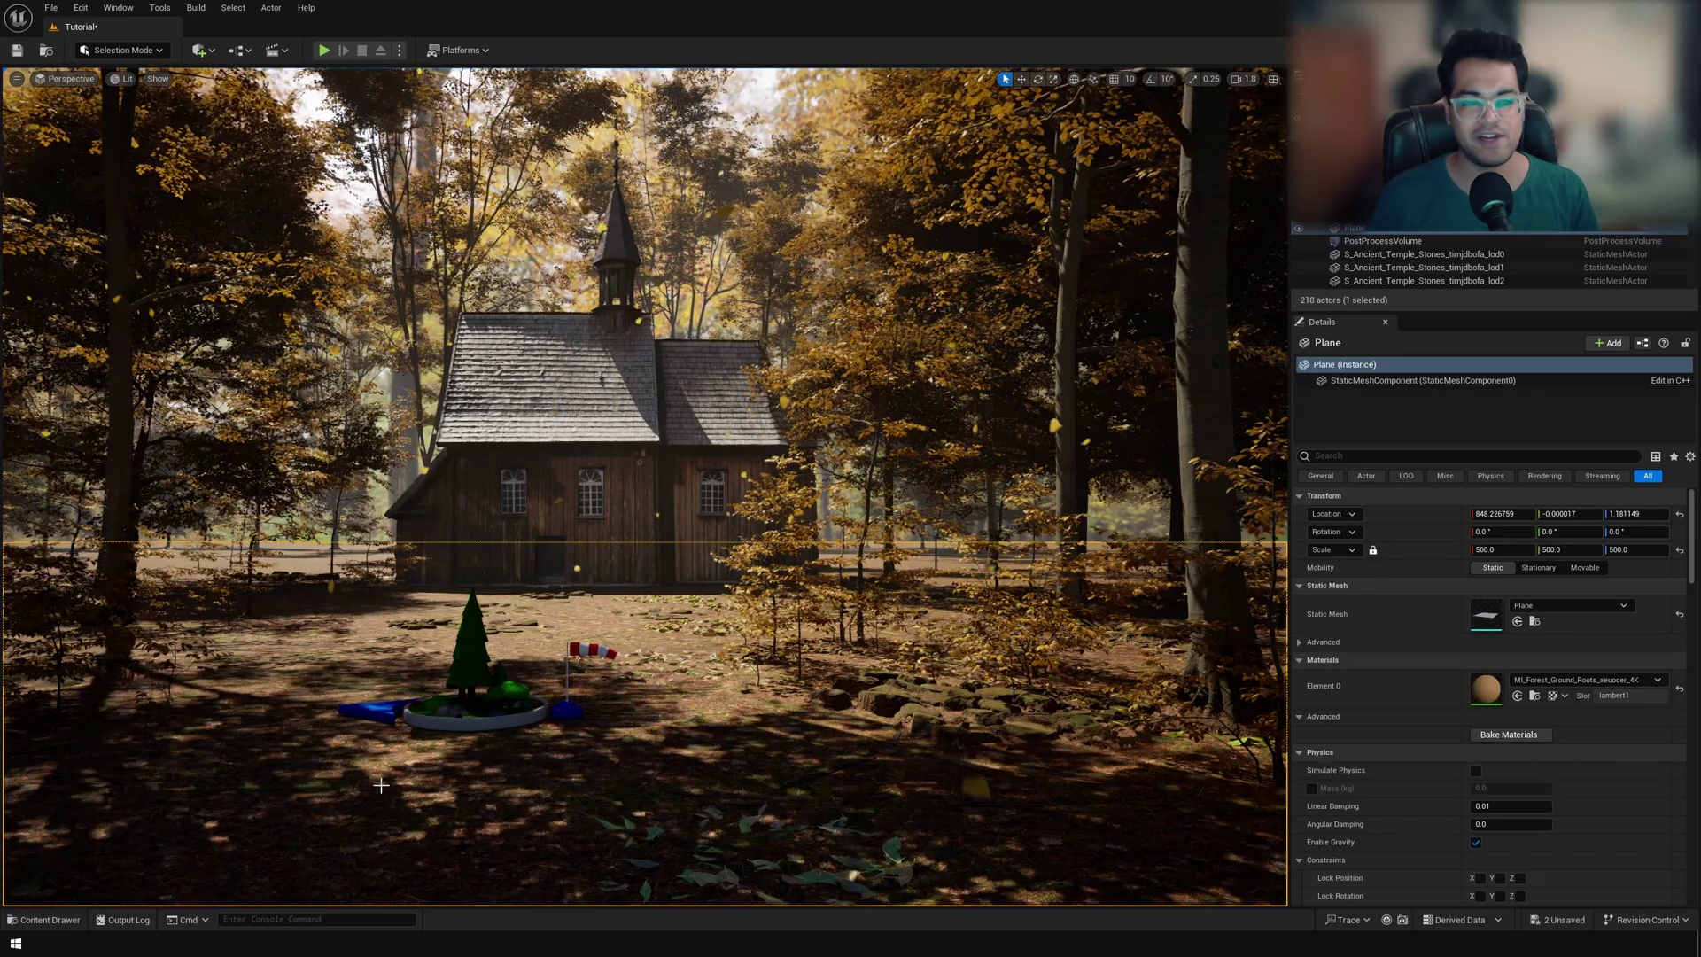
Place BP_Paticle_wind_settings in front of the church and set Wind Speed to about 0.42 with Wind Rotation pointing across the scene
click(55, 920)
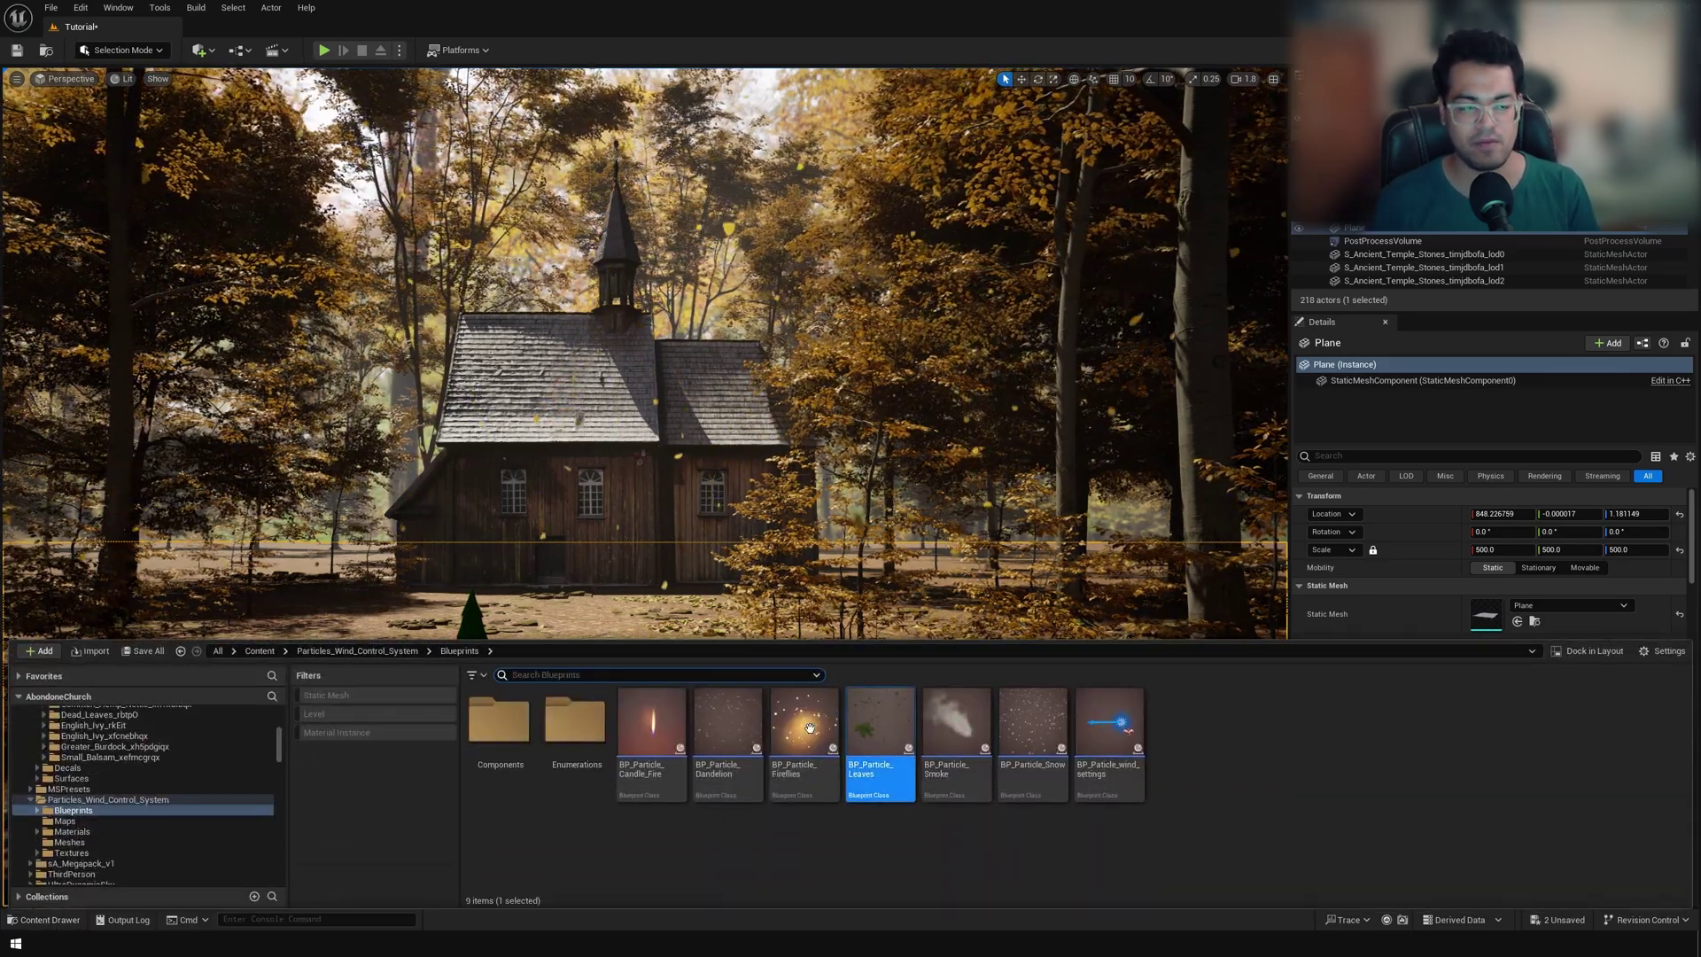
click(924, 507)
drag(924, 507, 802, 665)
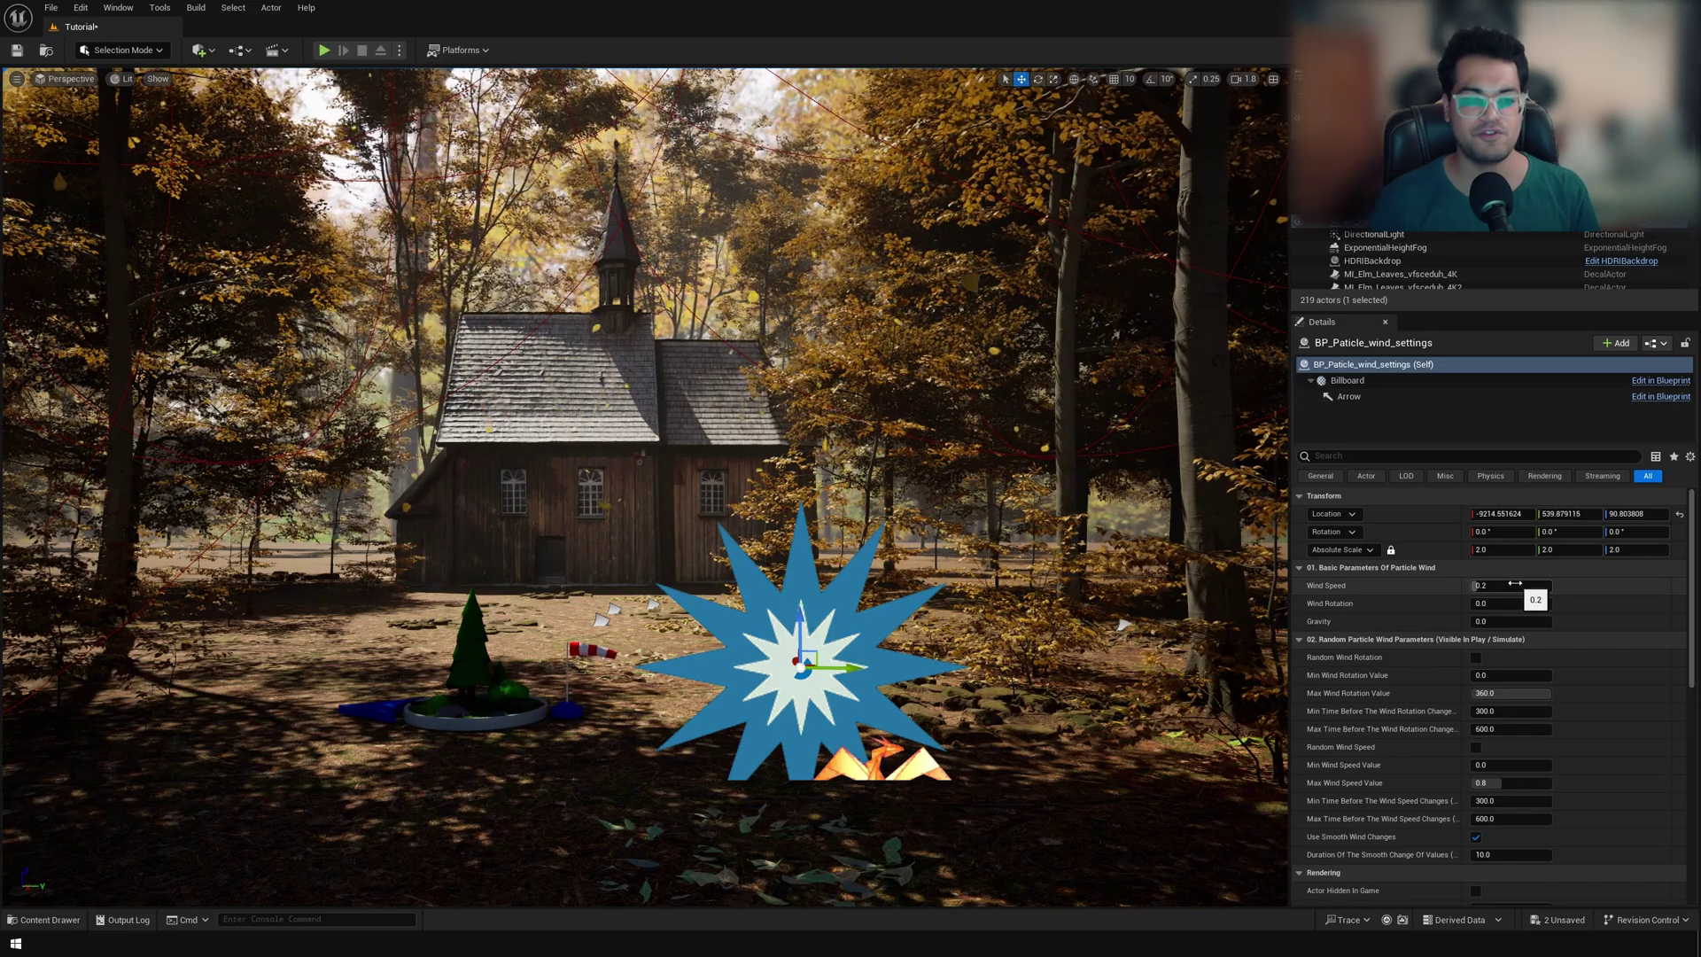
mouse_move(1516, 585)
mouse_down()
mouse_move(1542, 585)
mouse_move(1512, 613)
mouse_up()
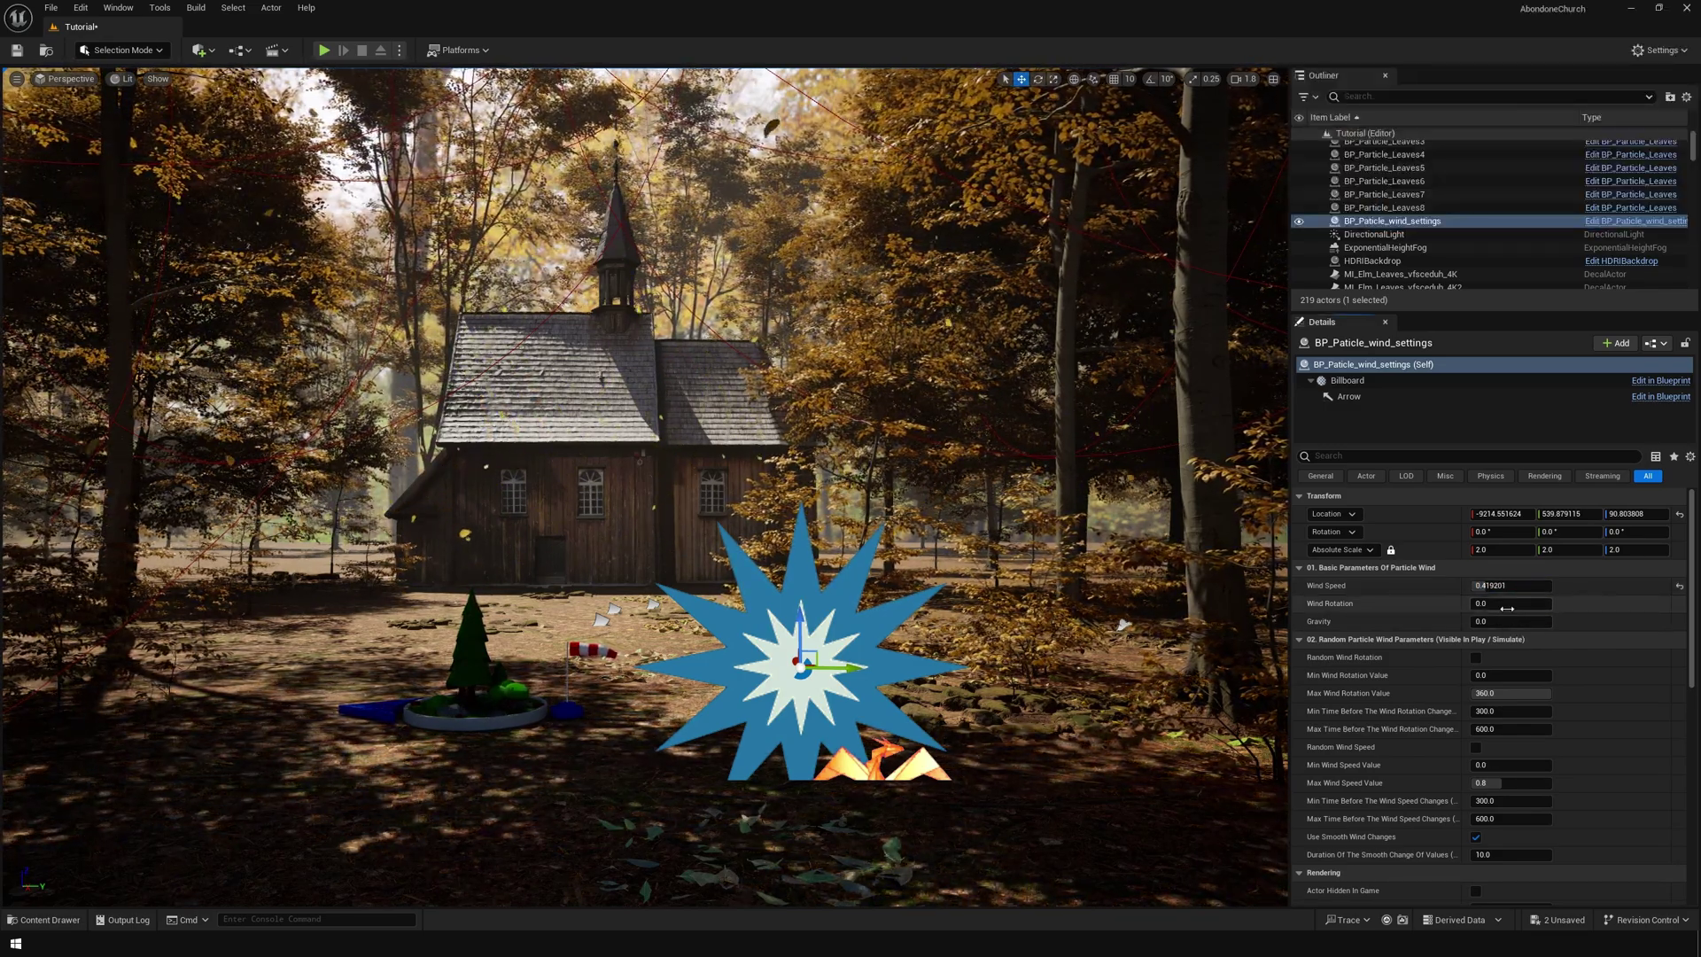
drag(1520, 604, 1564, 604)
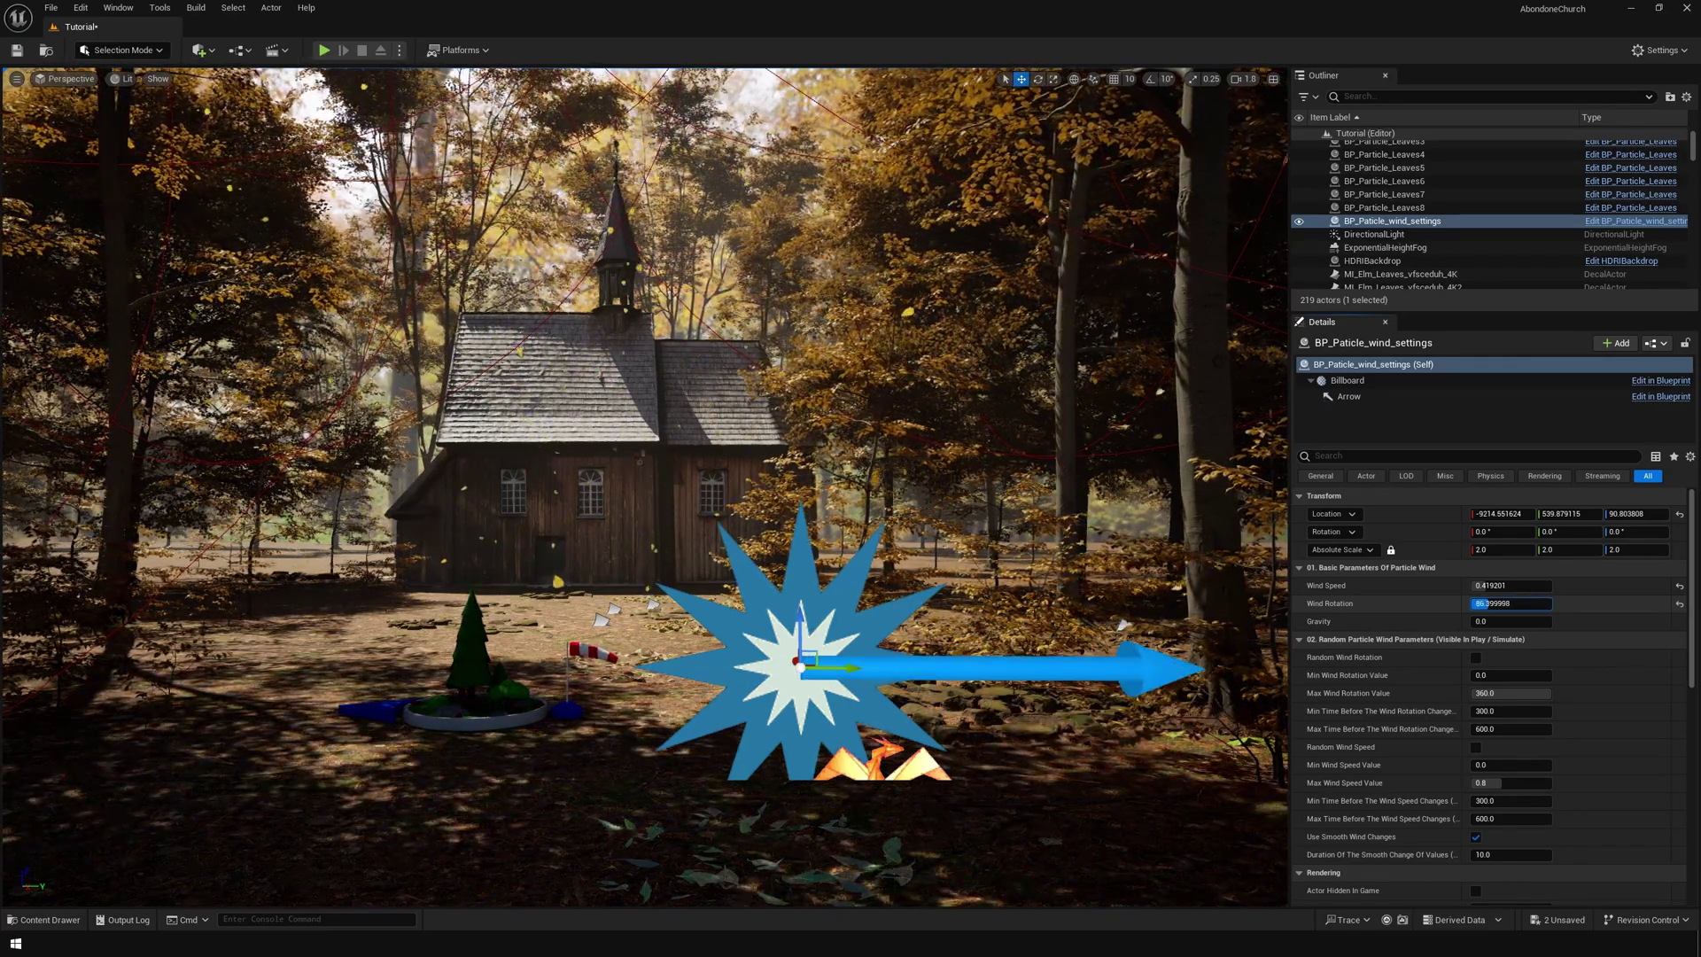